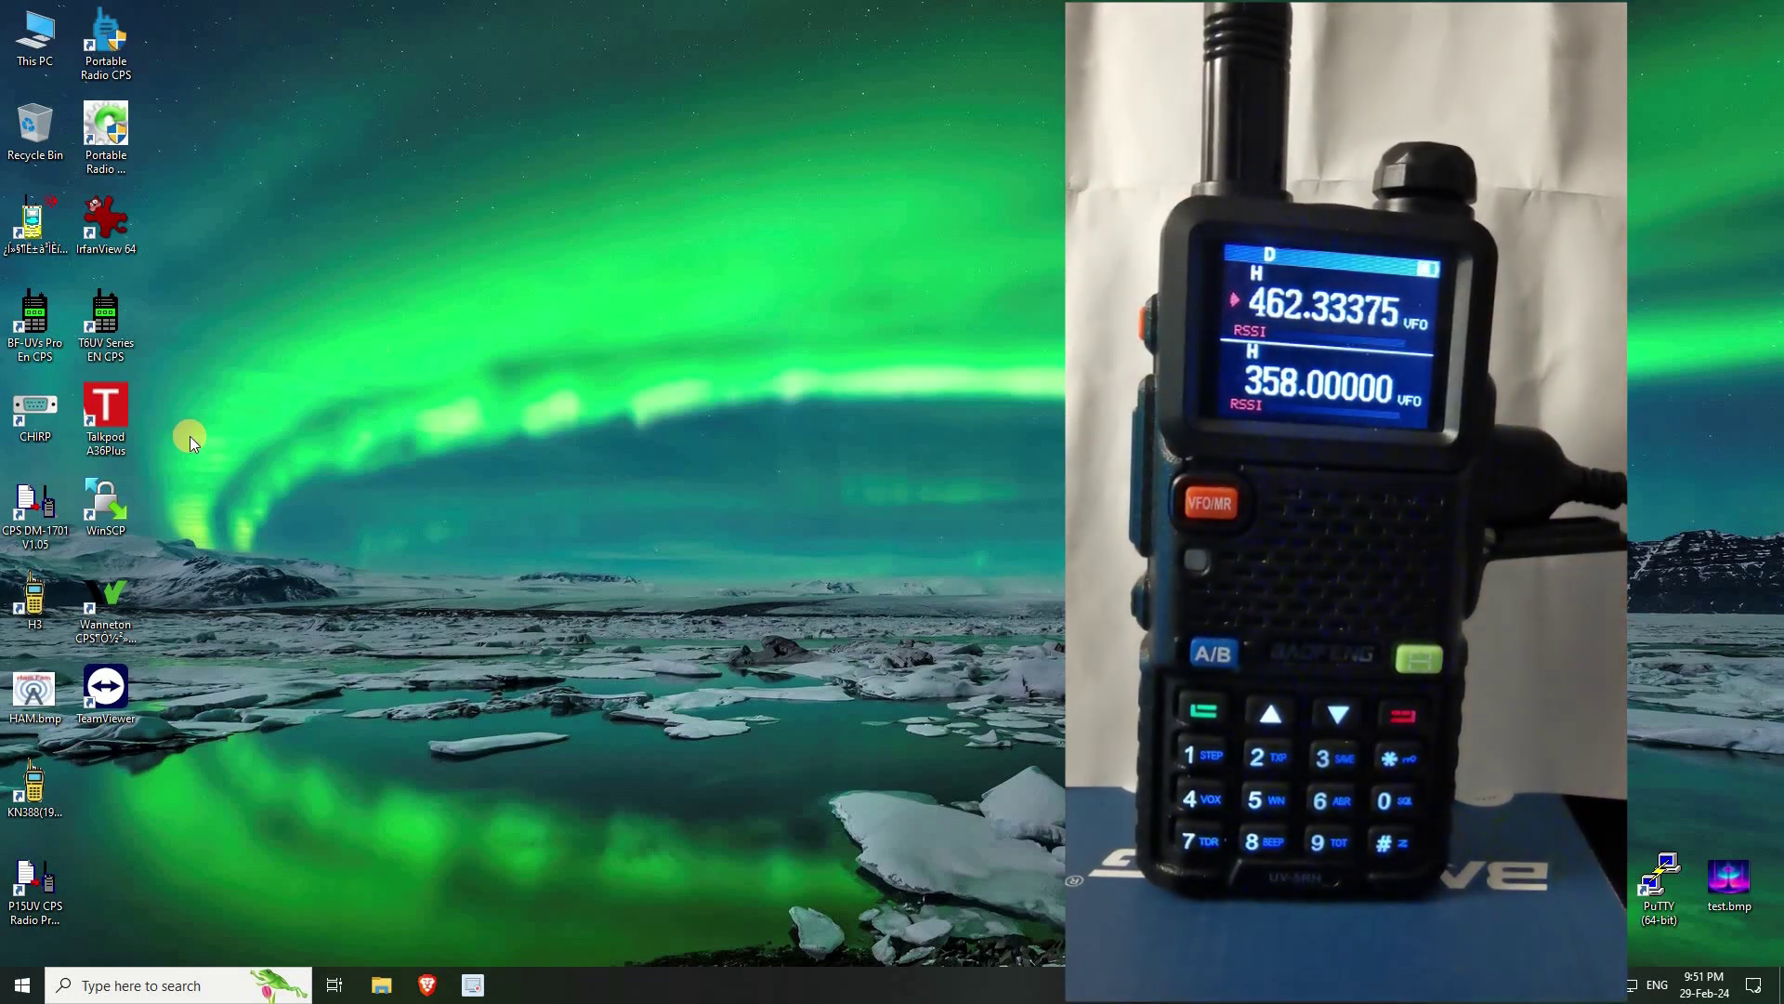
Launch CHIRP and confirm in the About box that version next-20240222 is installed
double_click(31, 417)
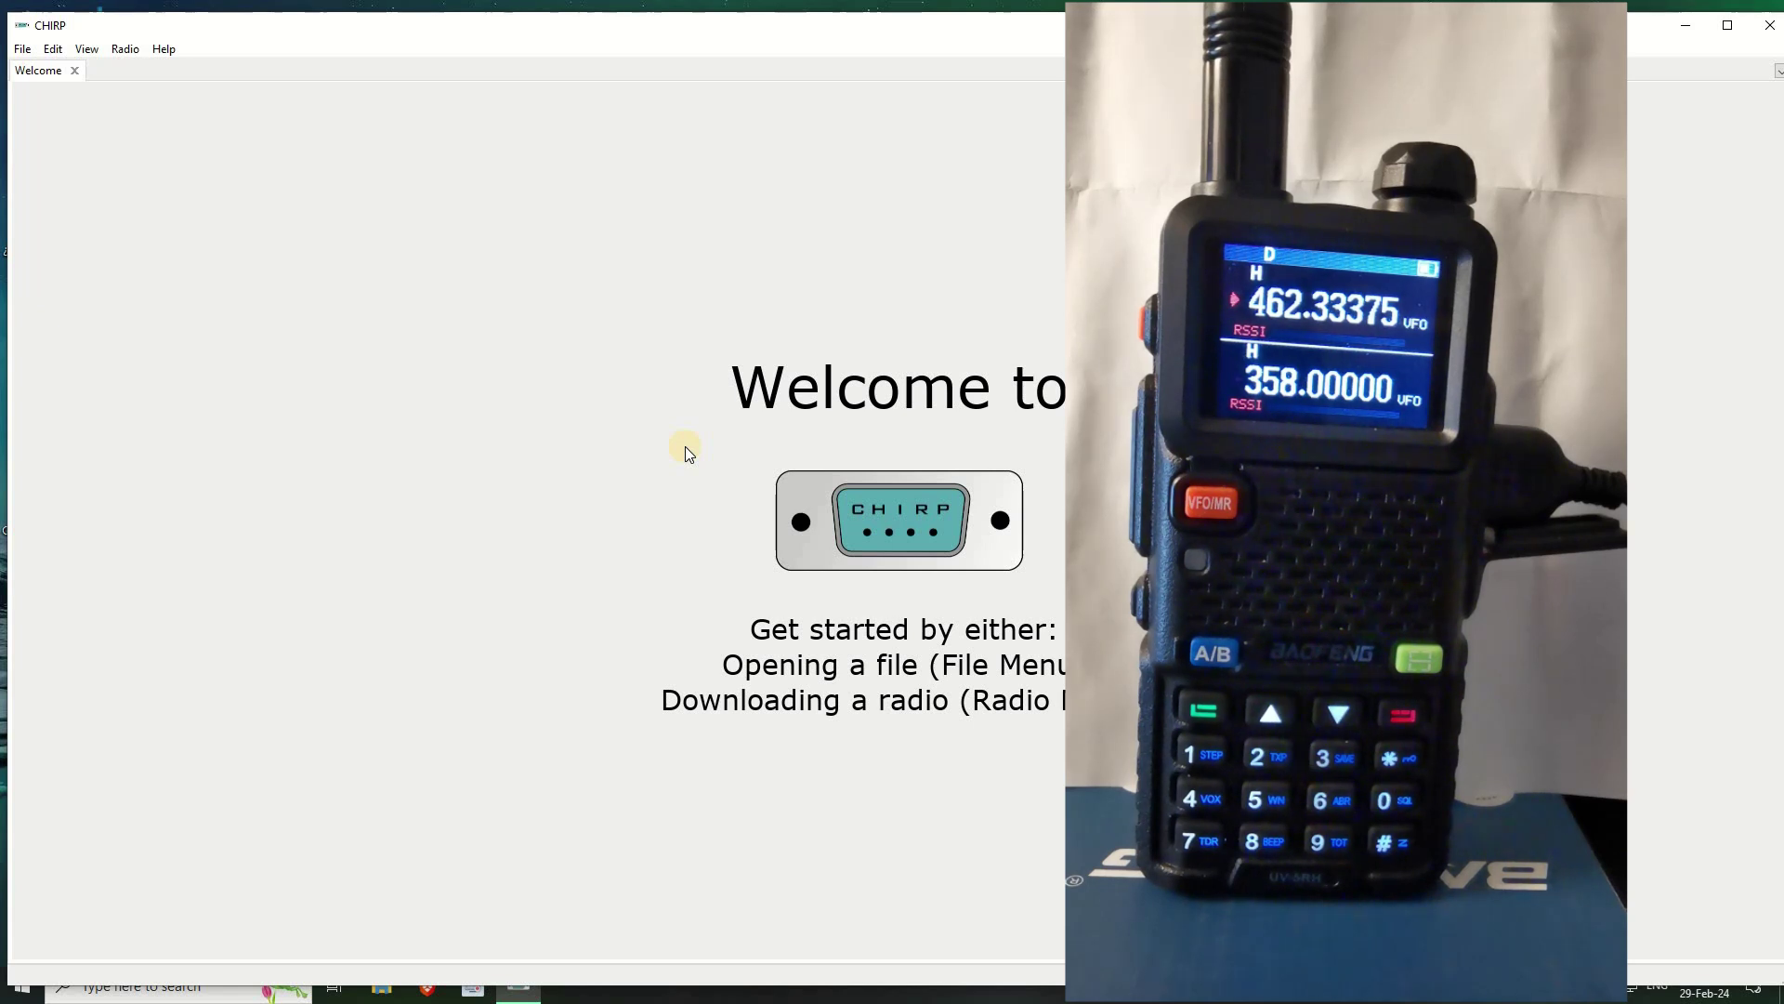
click(163, 48)
click(181, 70)
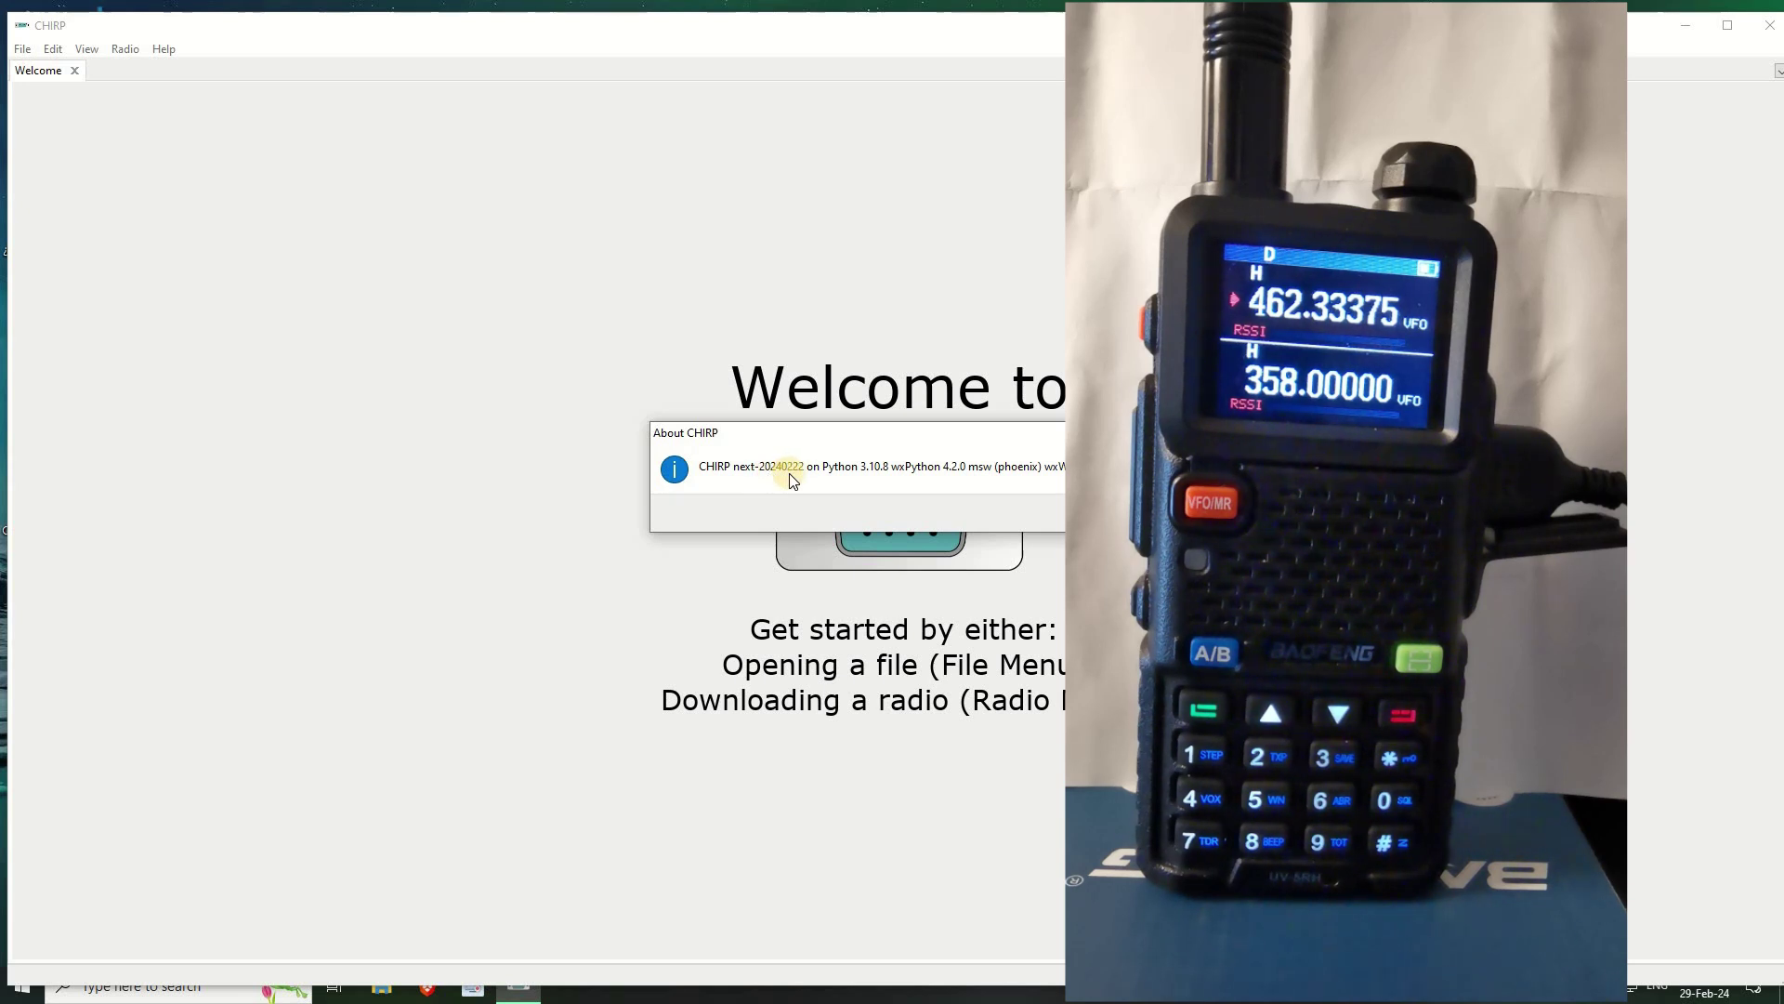
key(Return)
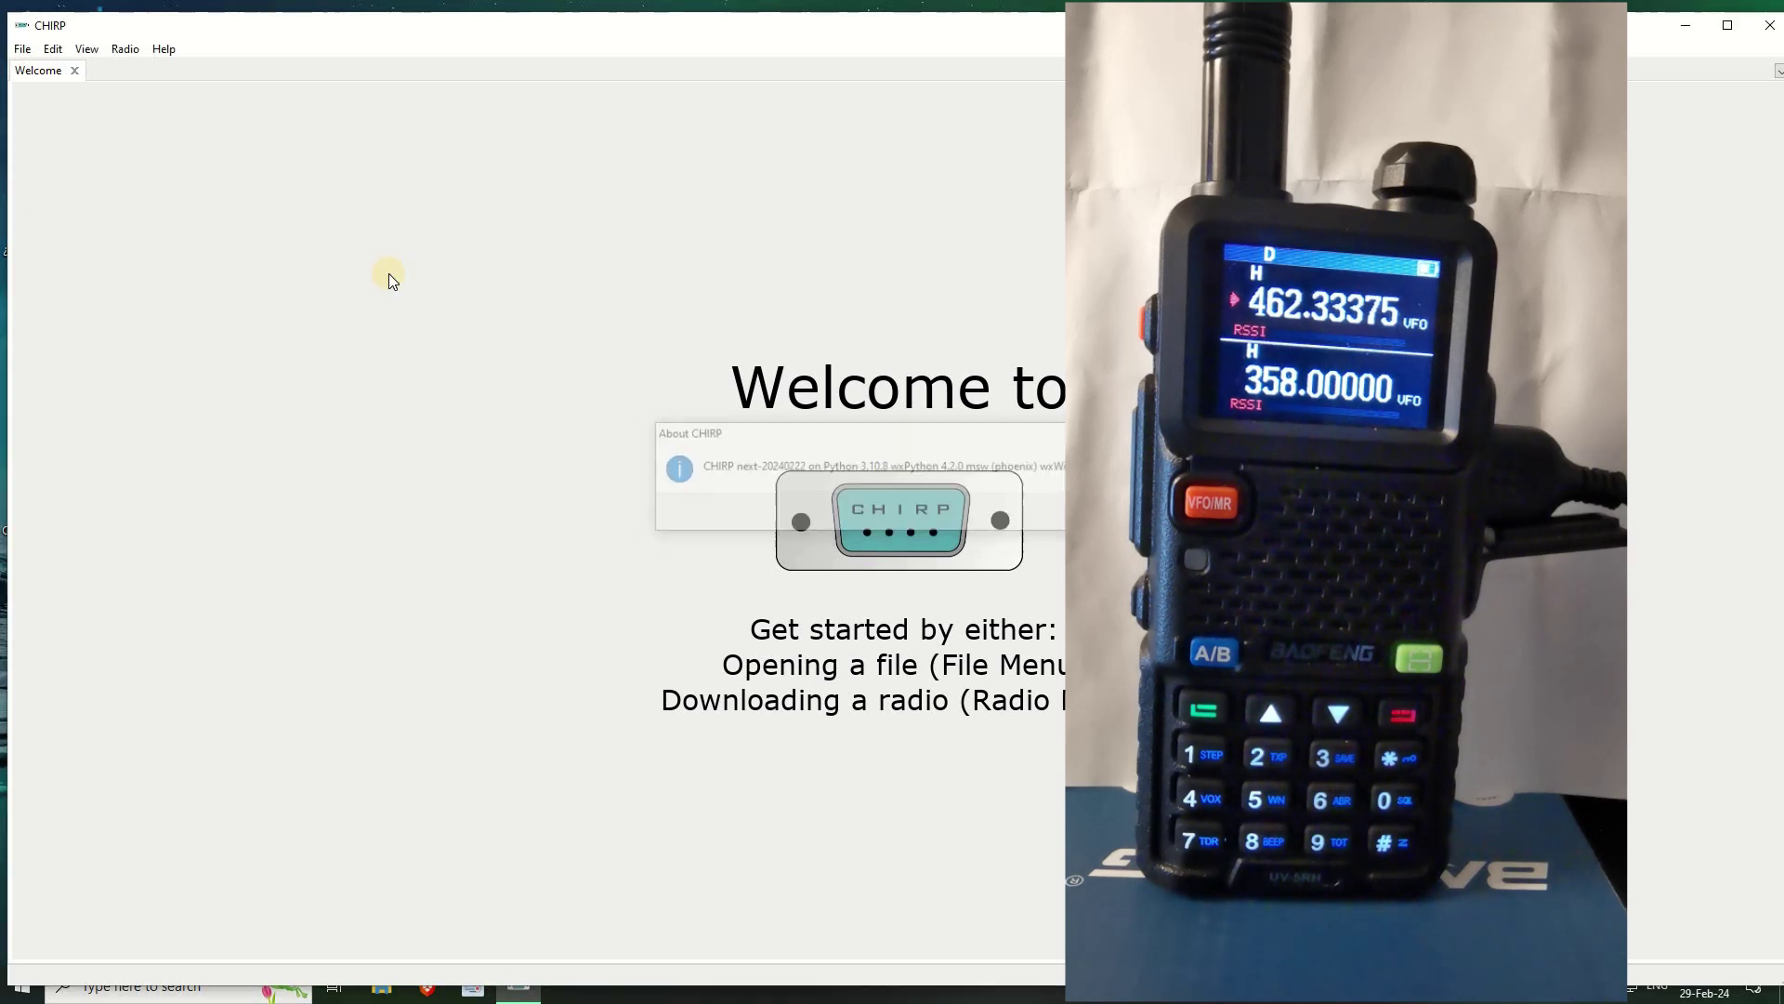
Download the radio's memories over COM3 as a Baofeng UV-17Pro, accepting the beta driver warning
click(22, 49)
mouse_move(114, 52)
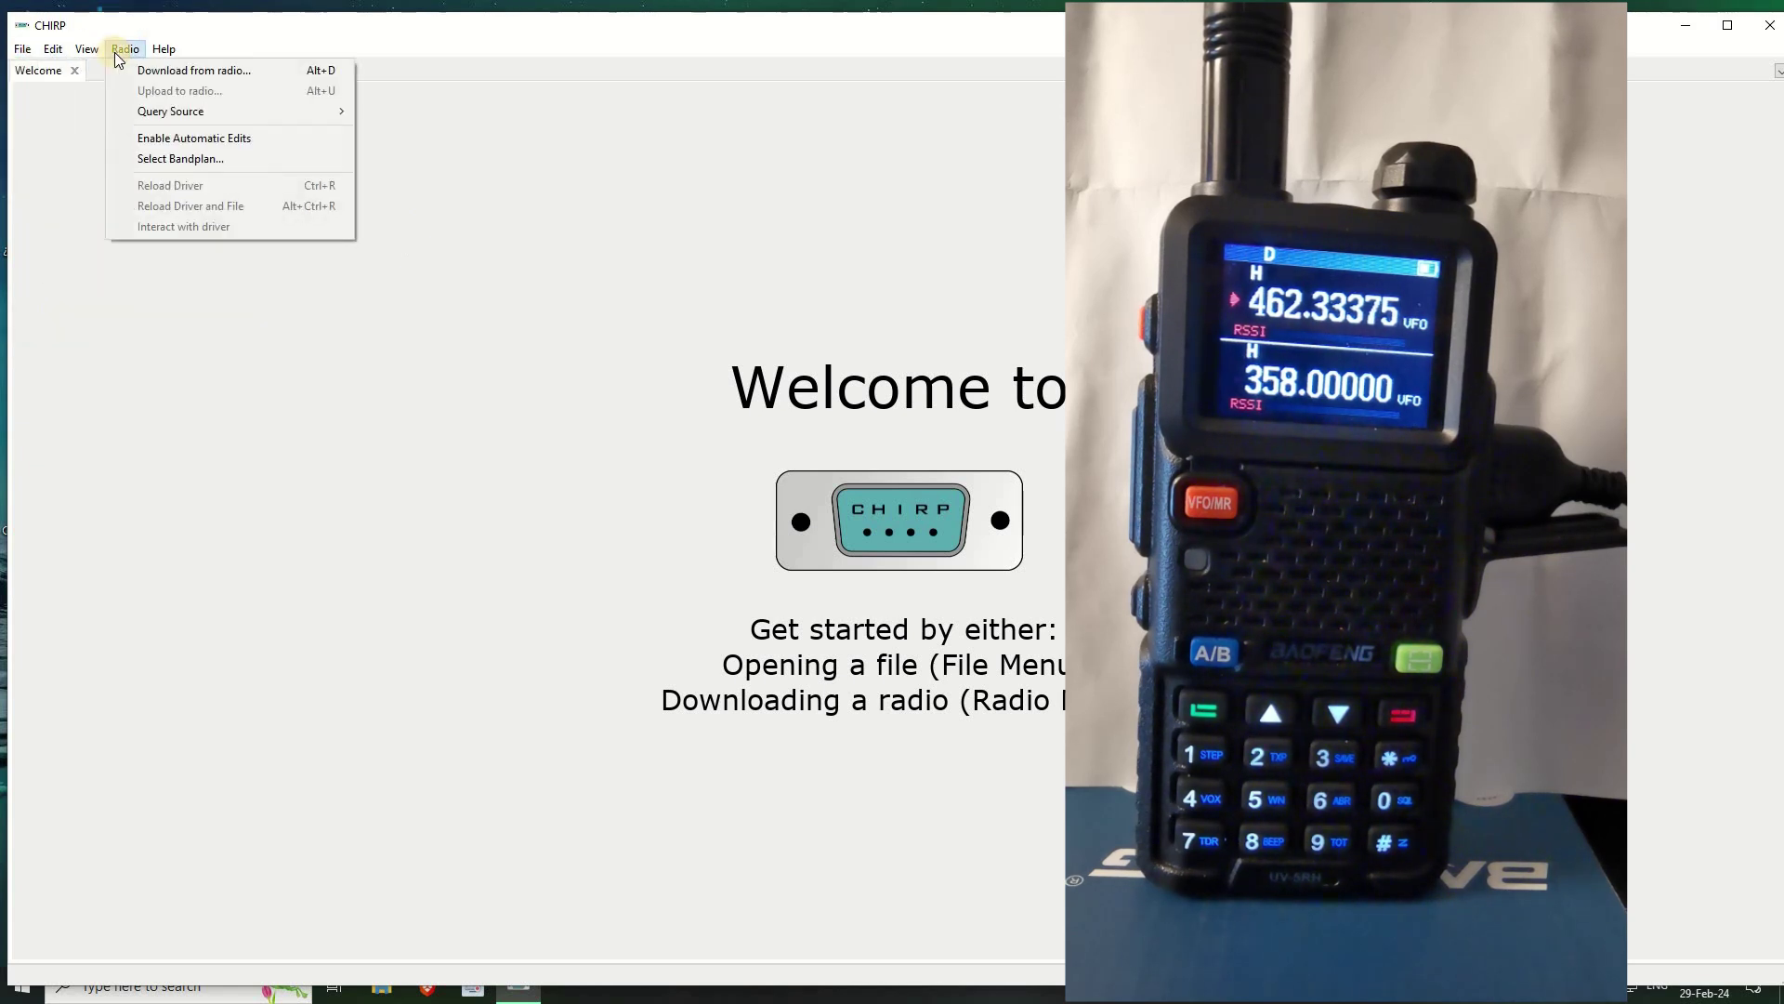
click(159, 70)
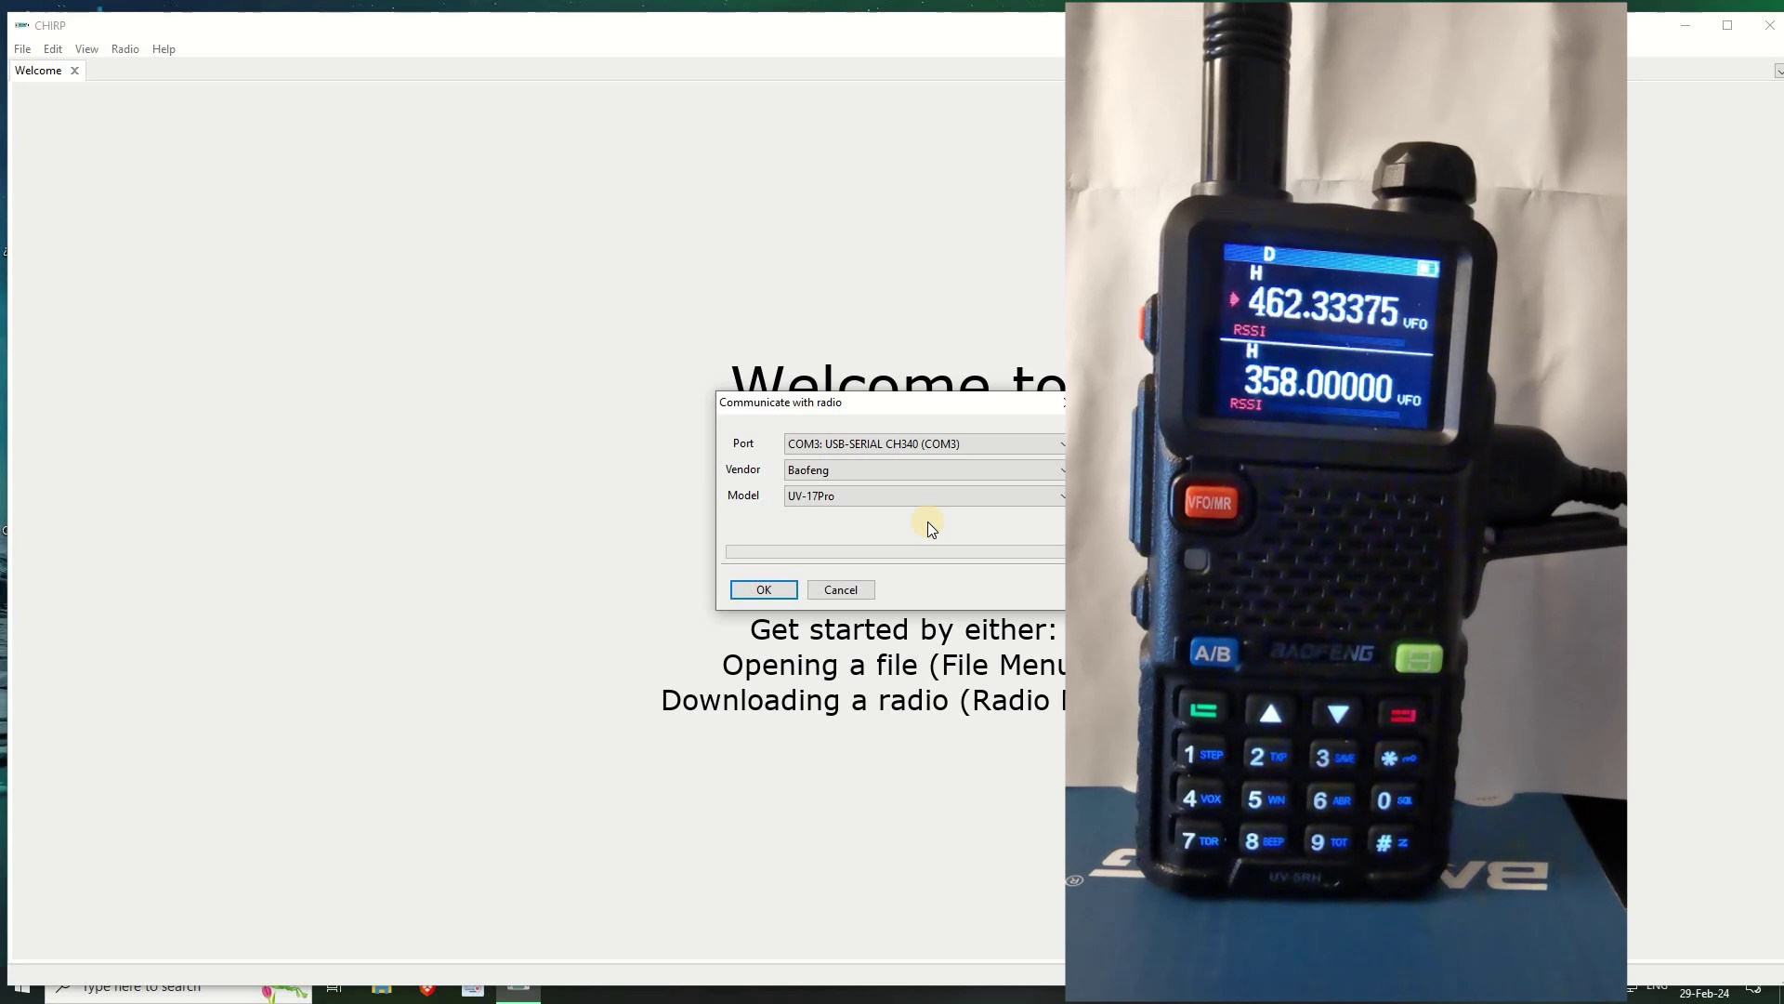
click(984, 494)
scroll(929, 586, up, 6)
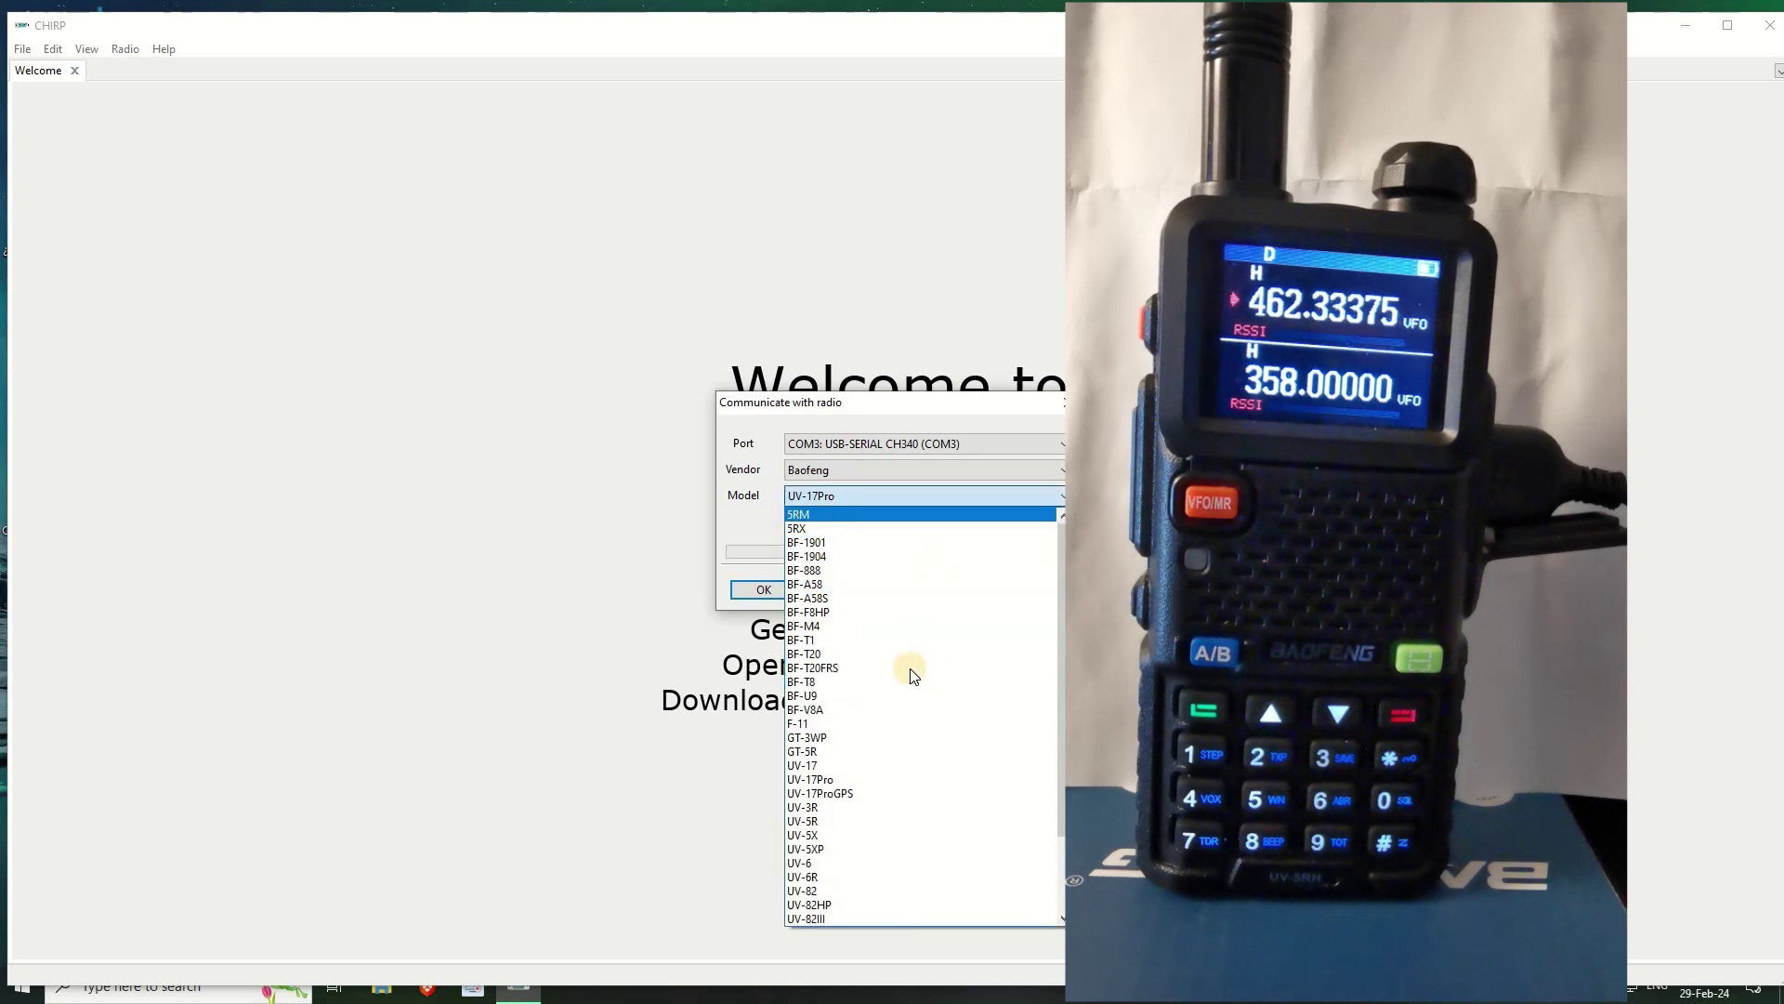
scroll(812, 656, down, 3)
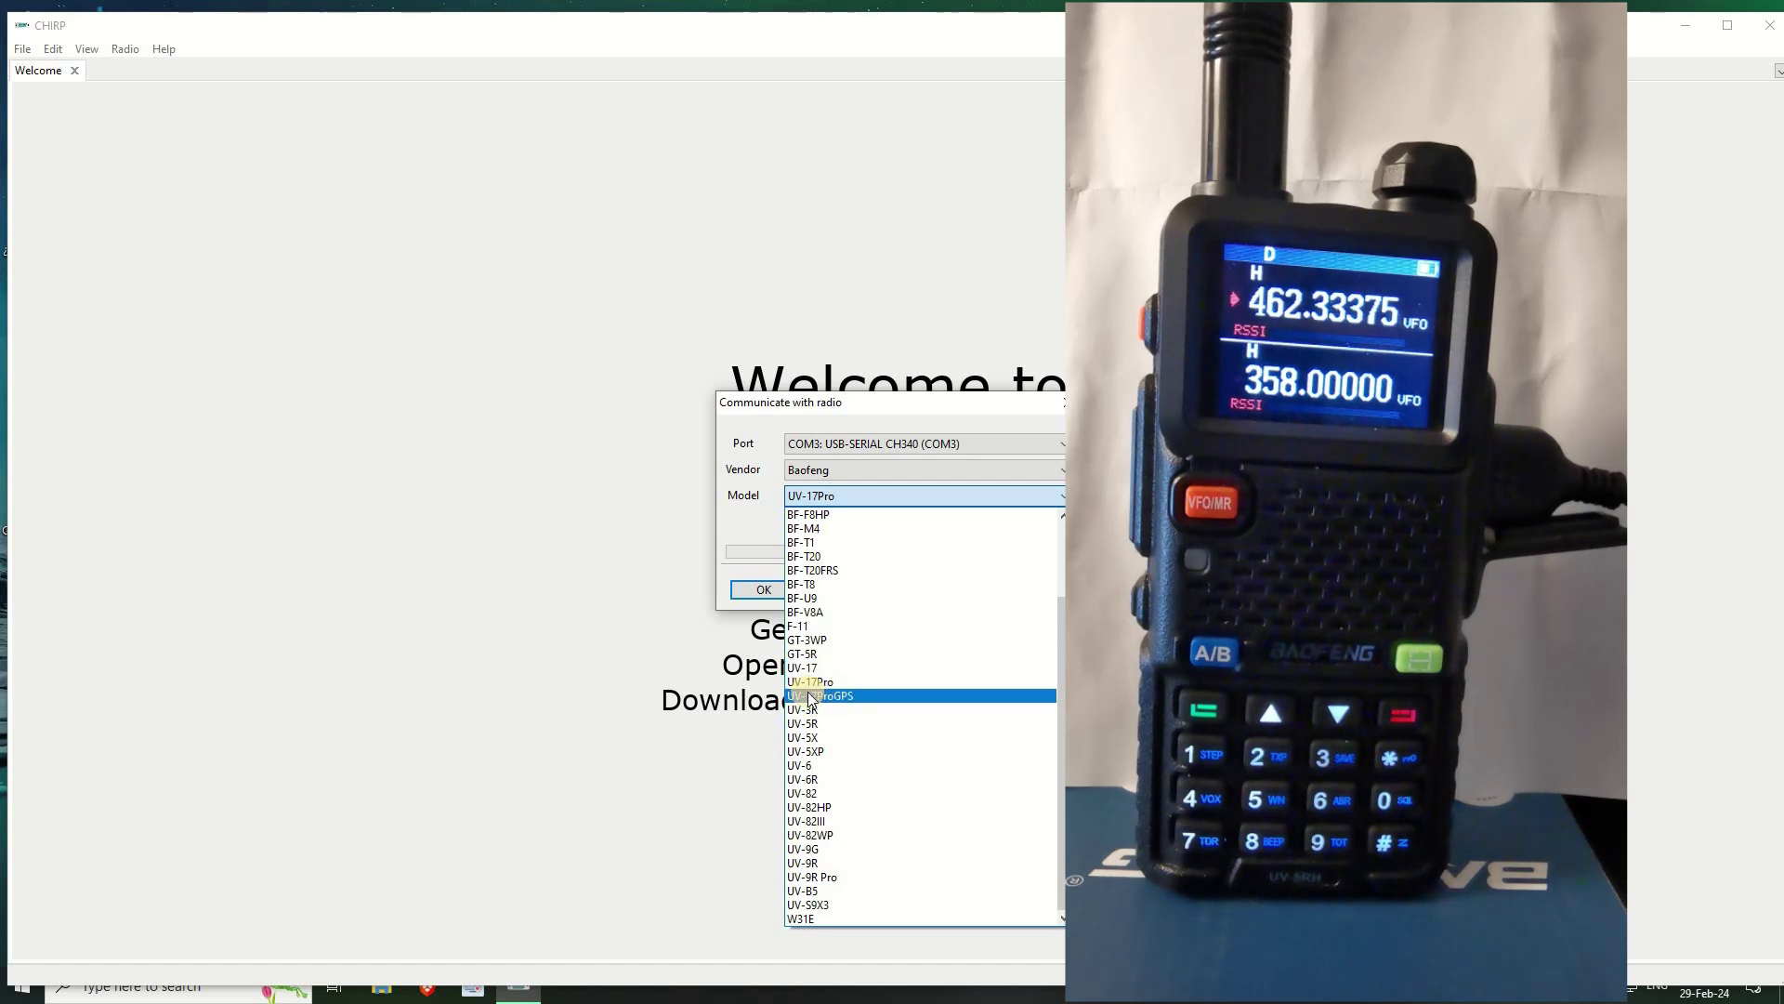
click(805, 681)
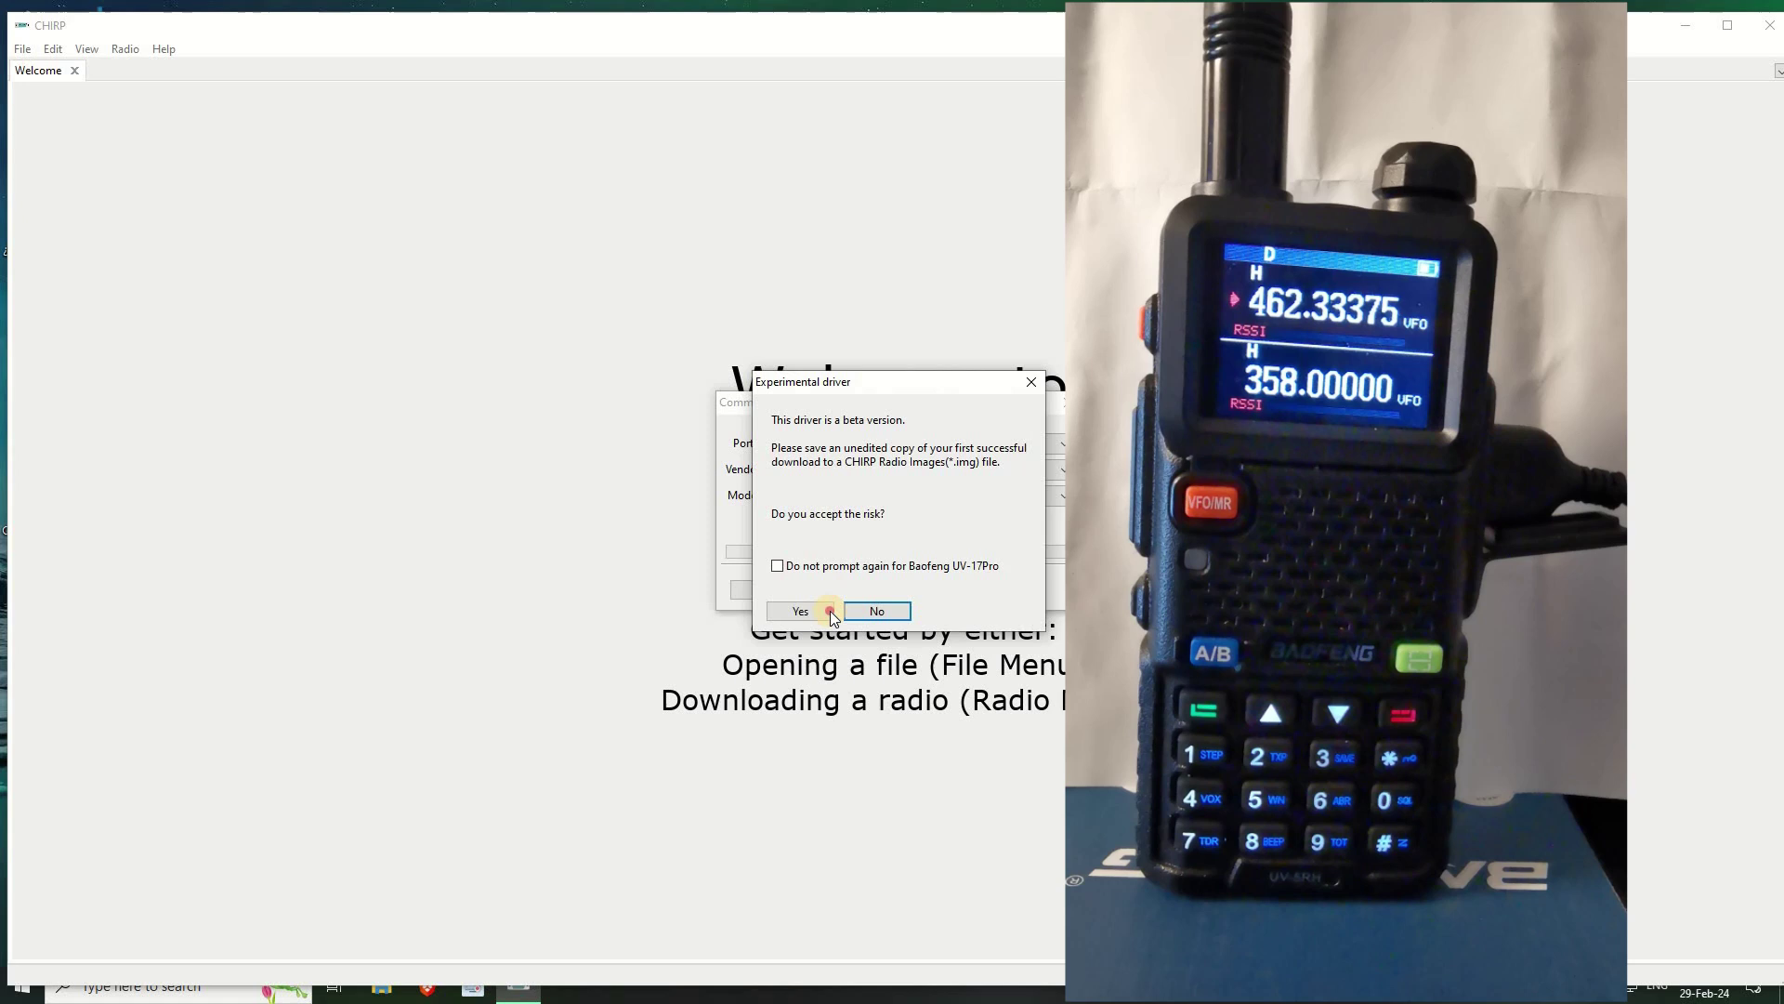
click(827, 610)
click(768, 593)
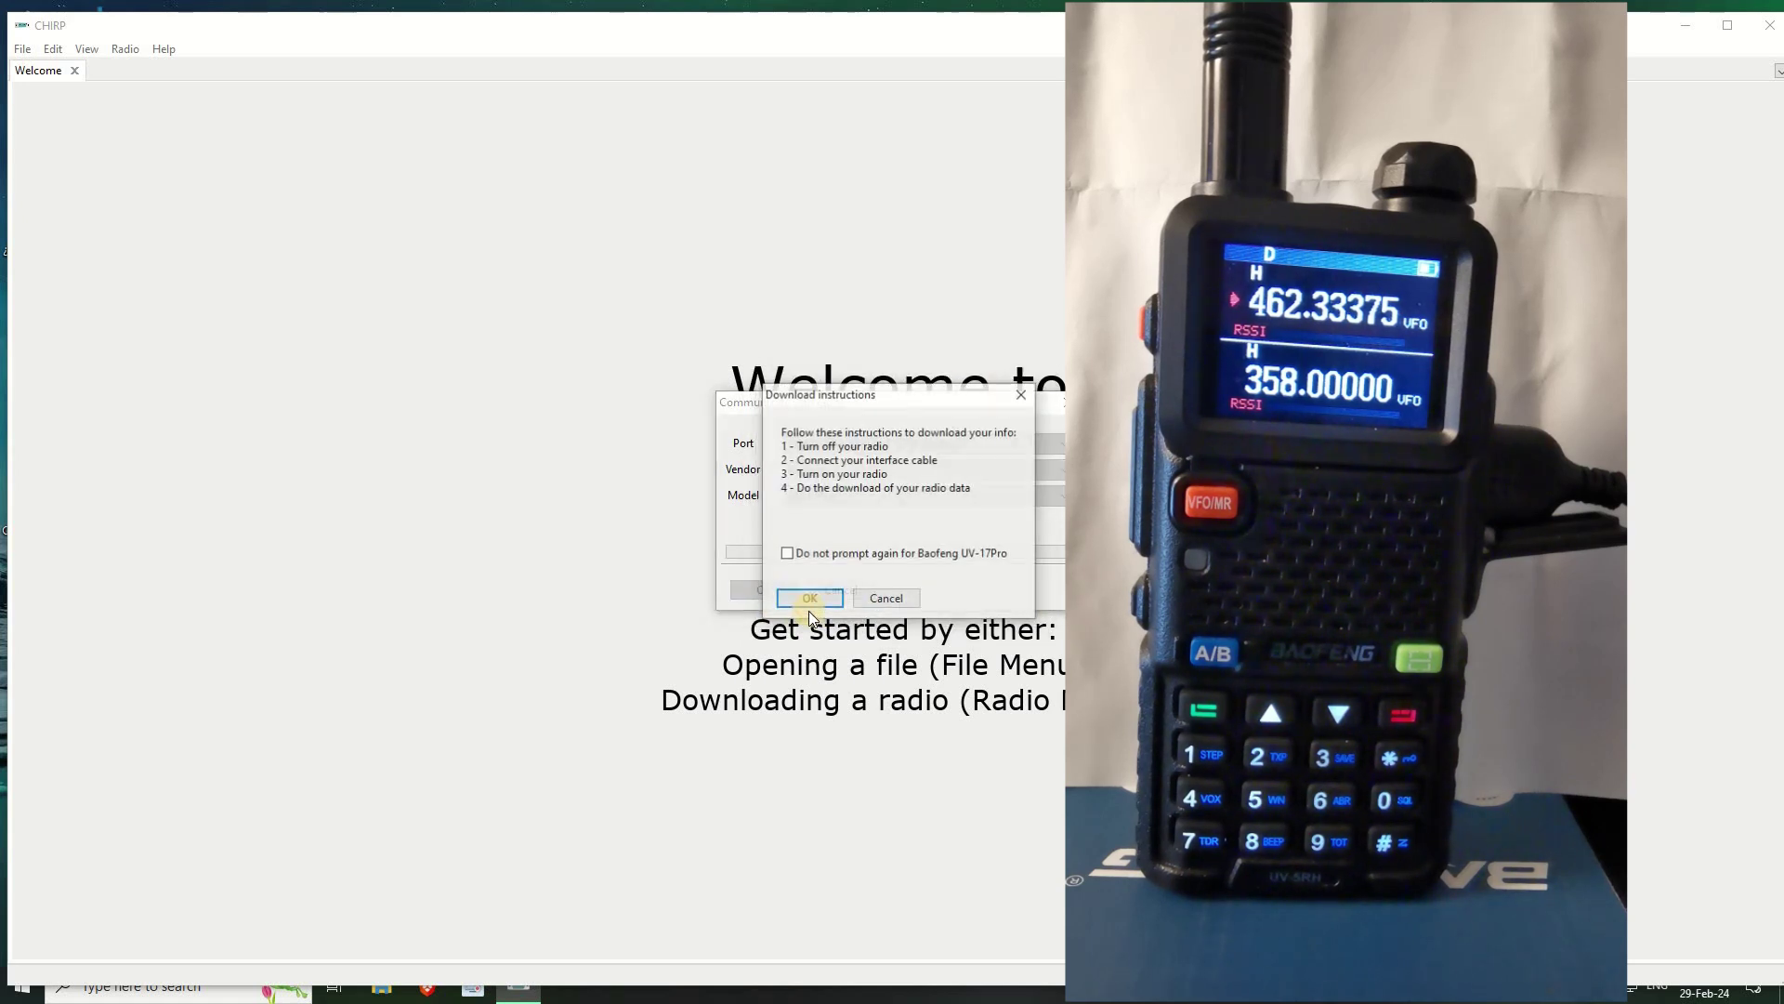
click(816, 598)
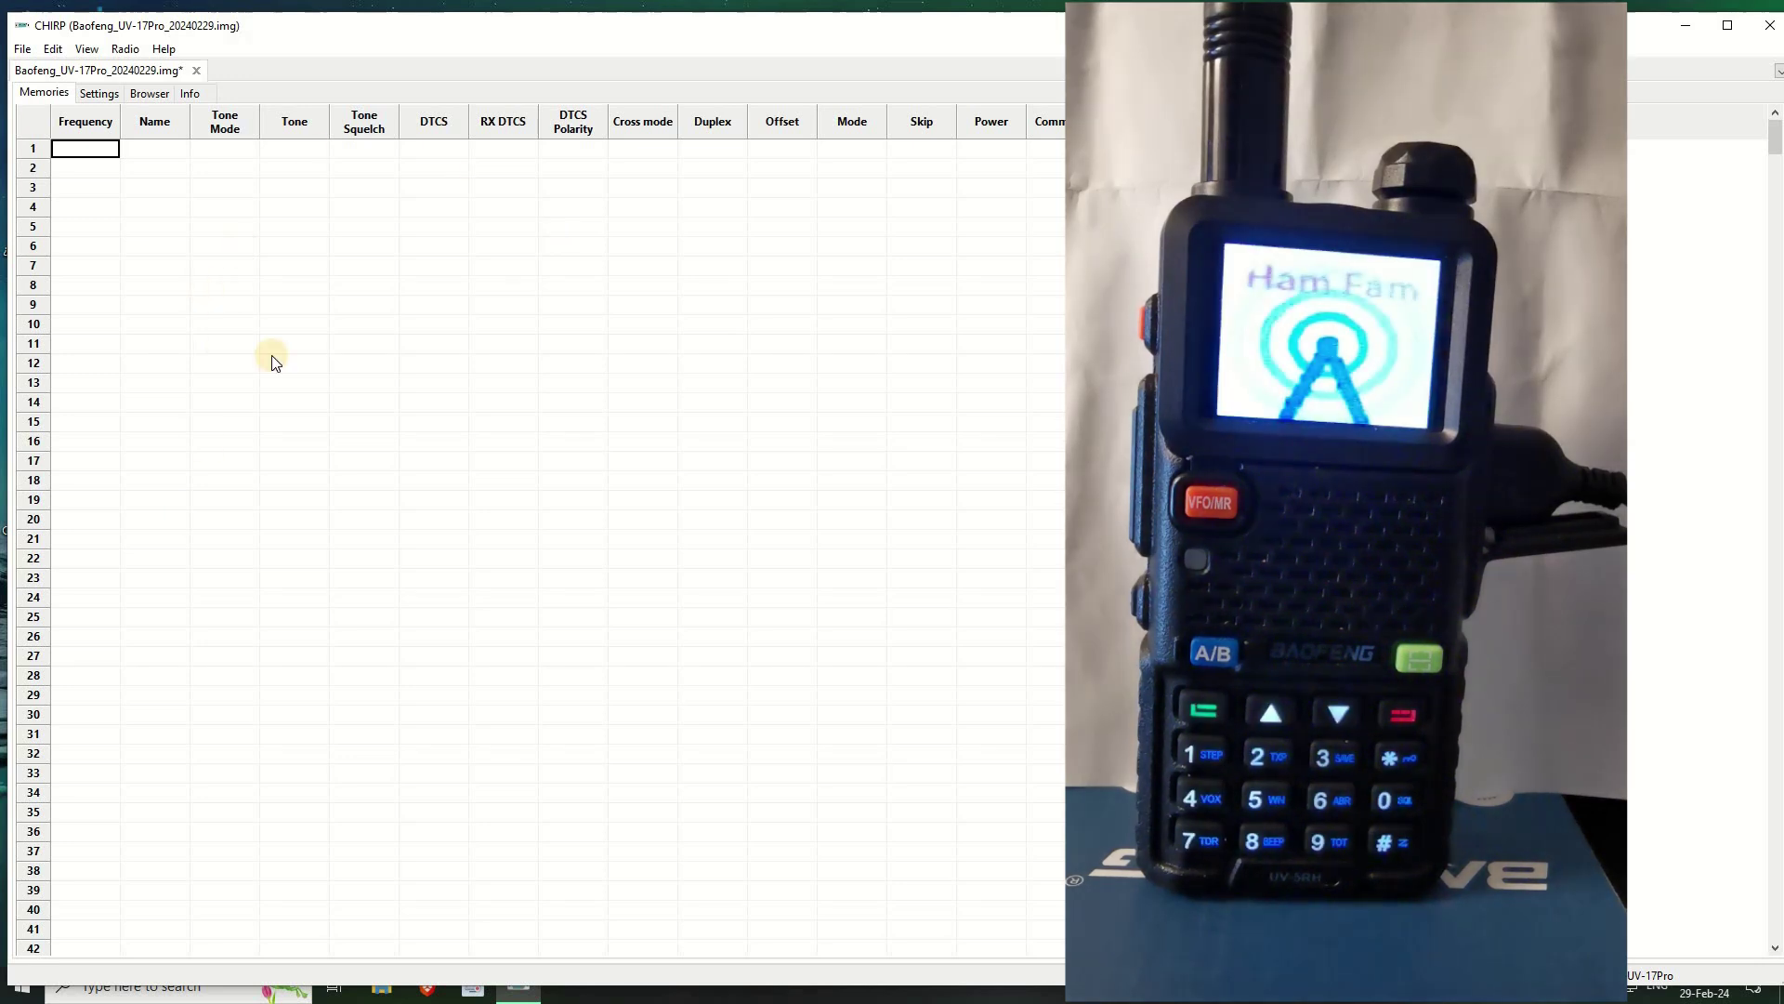
Open the stock EU LPD and PMR Channels.csv and scroll through its LPD and PMR channels
scroll(271, 357, down, 18)
scroll(279, 473, up, 18)
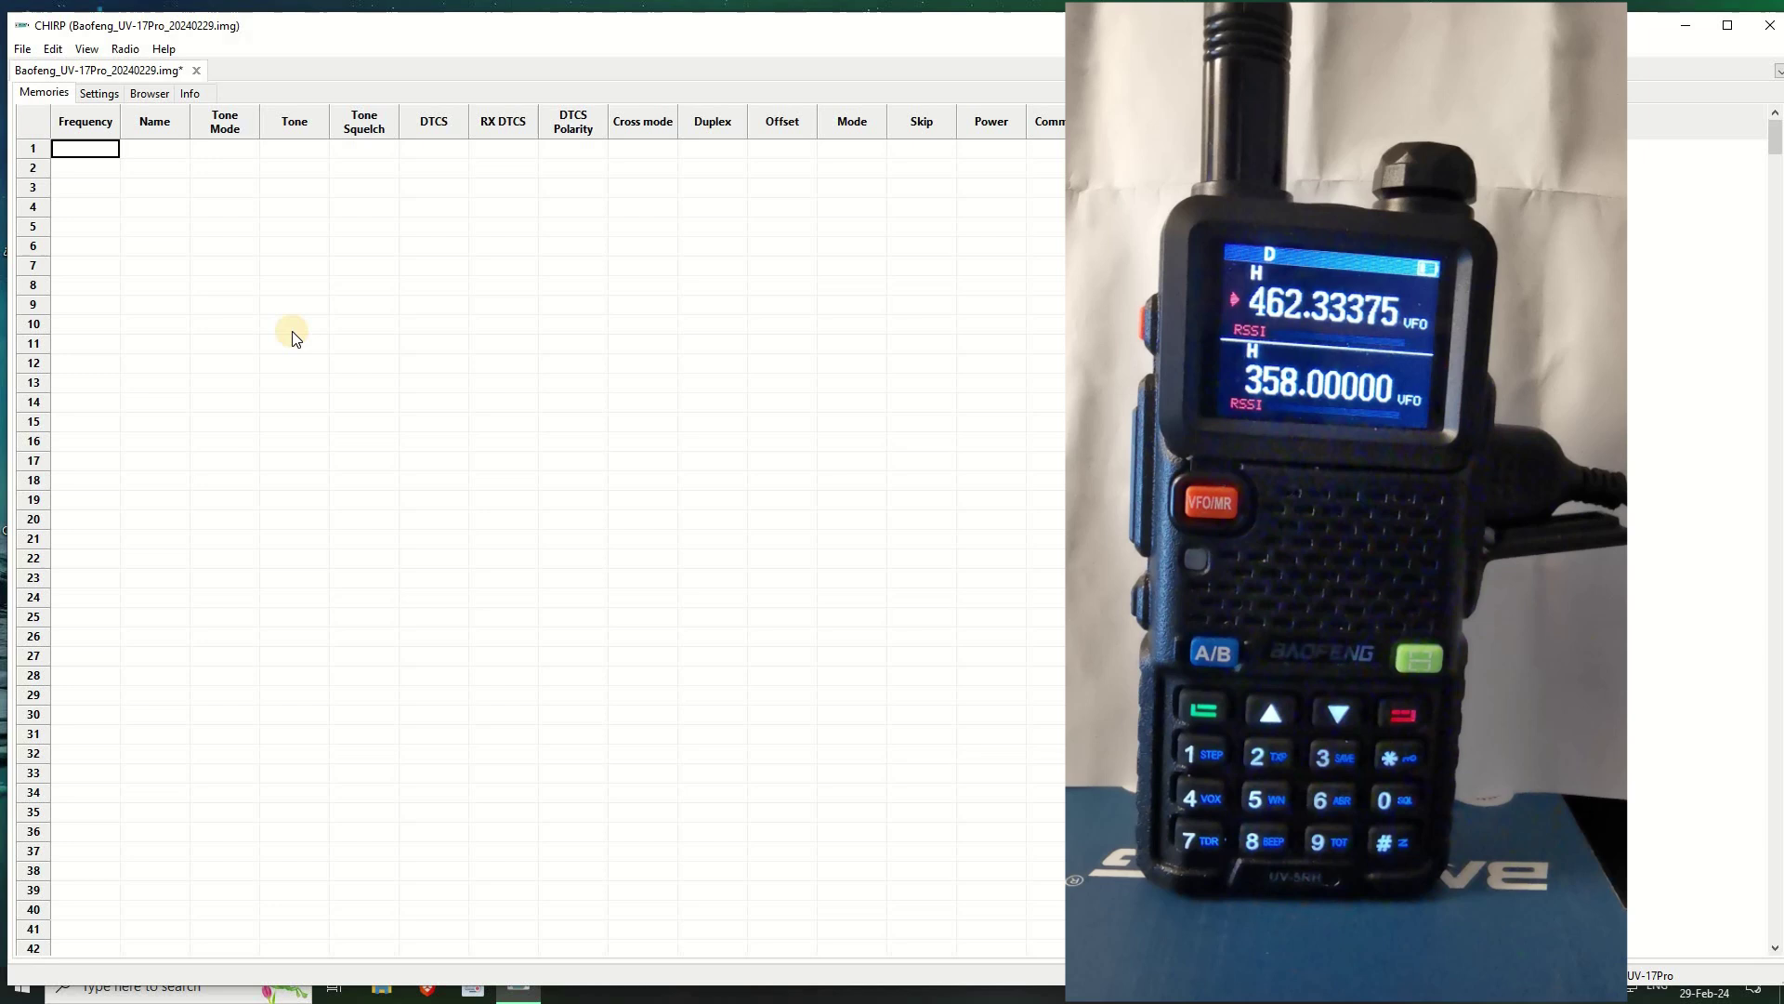
click(23, 49)
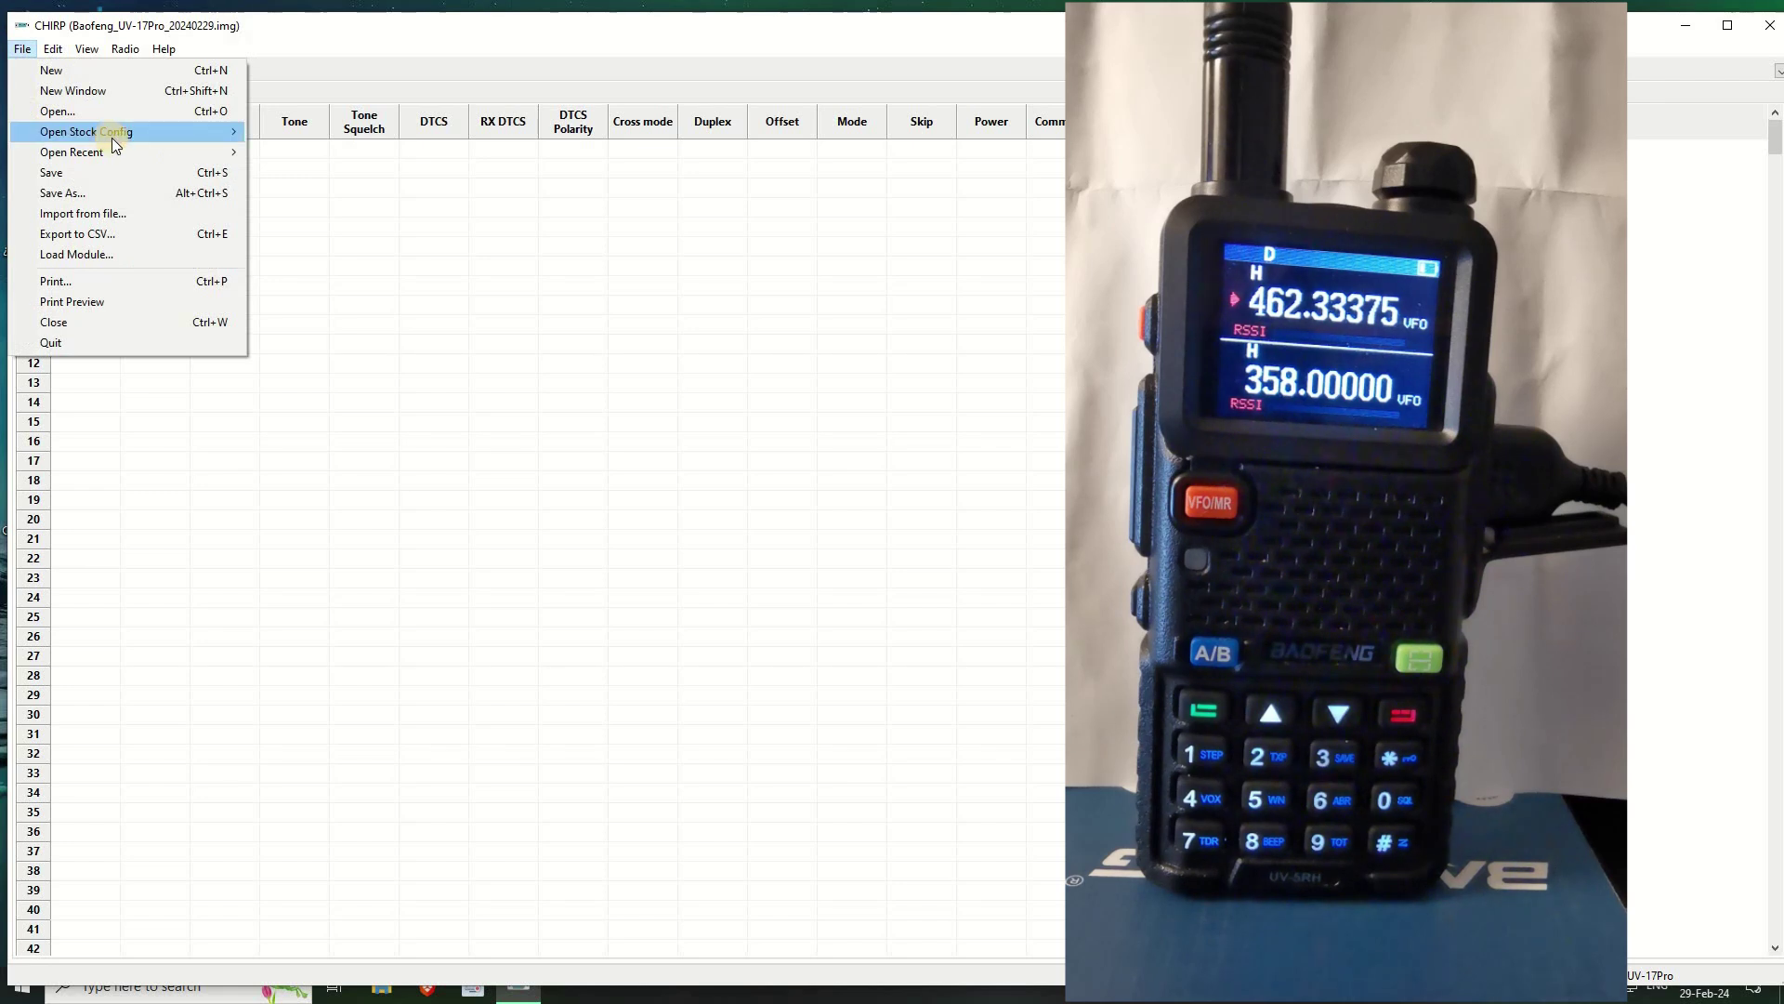
mouse_move(112, 137)
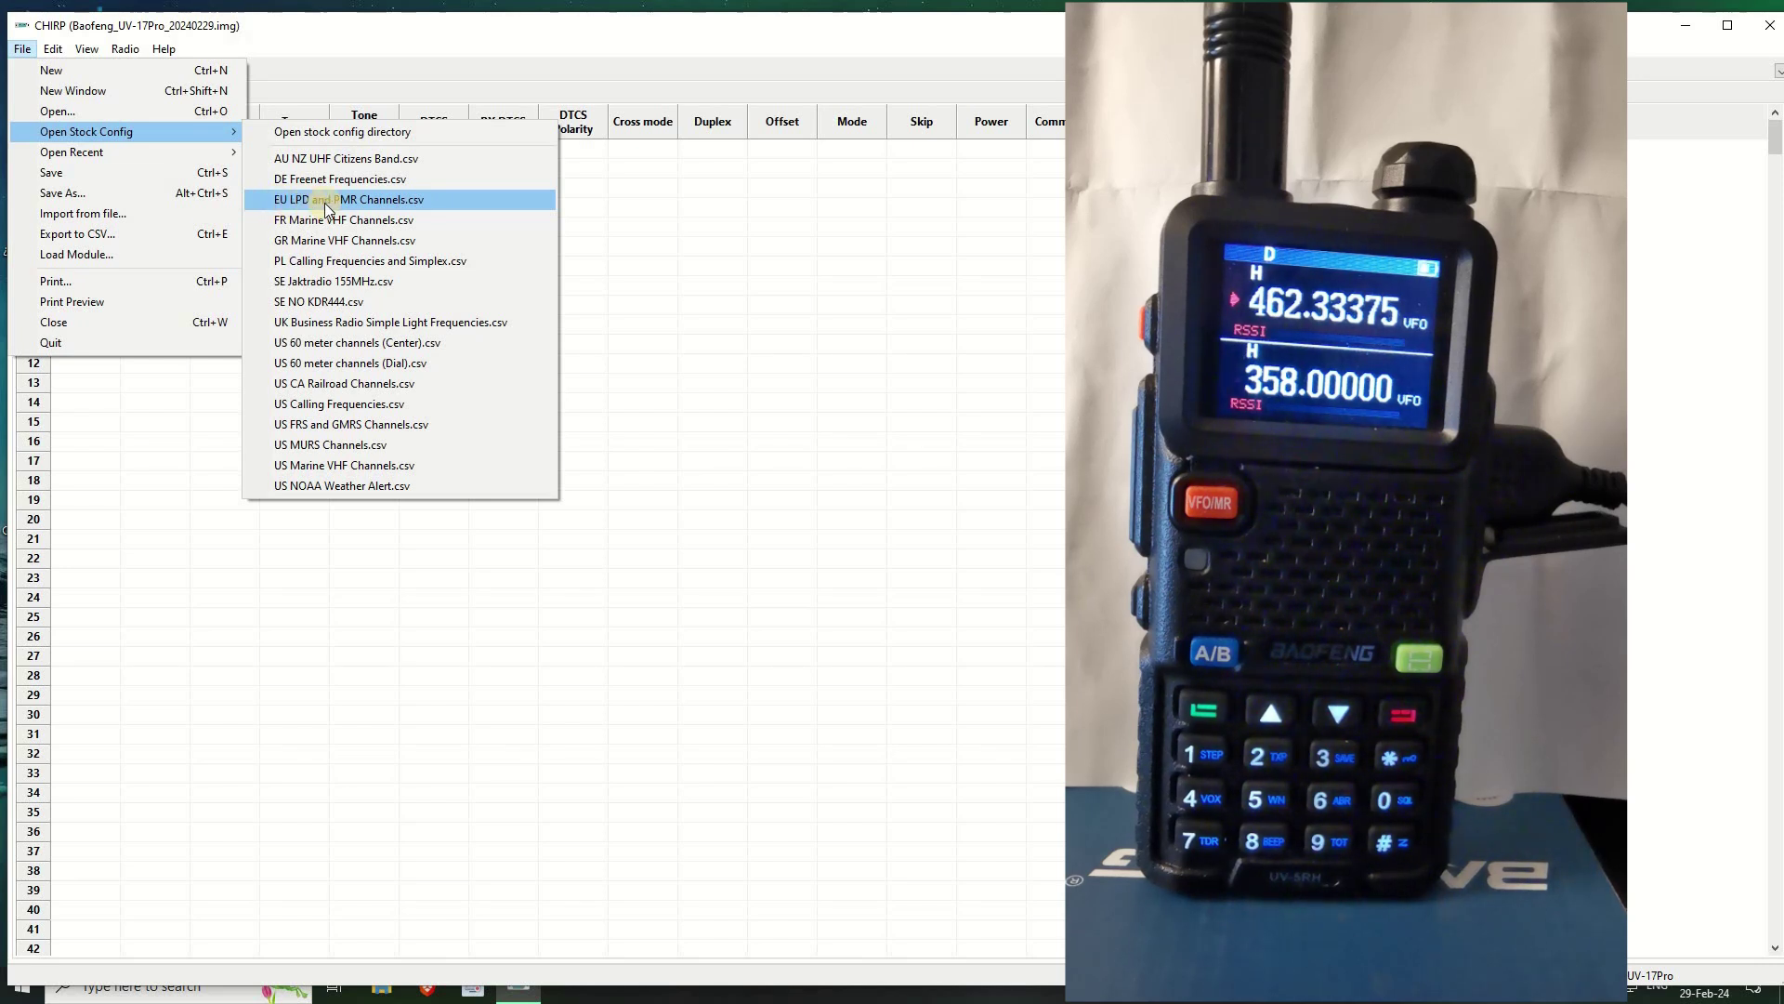
click(394, 199)
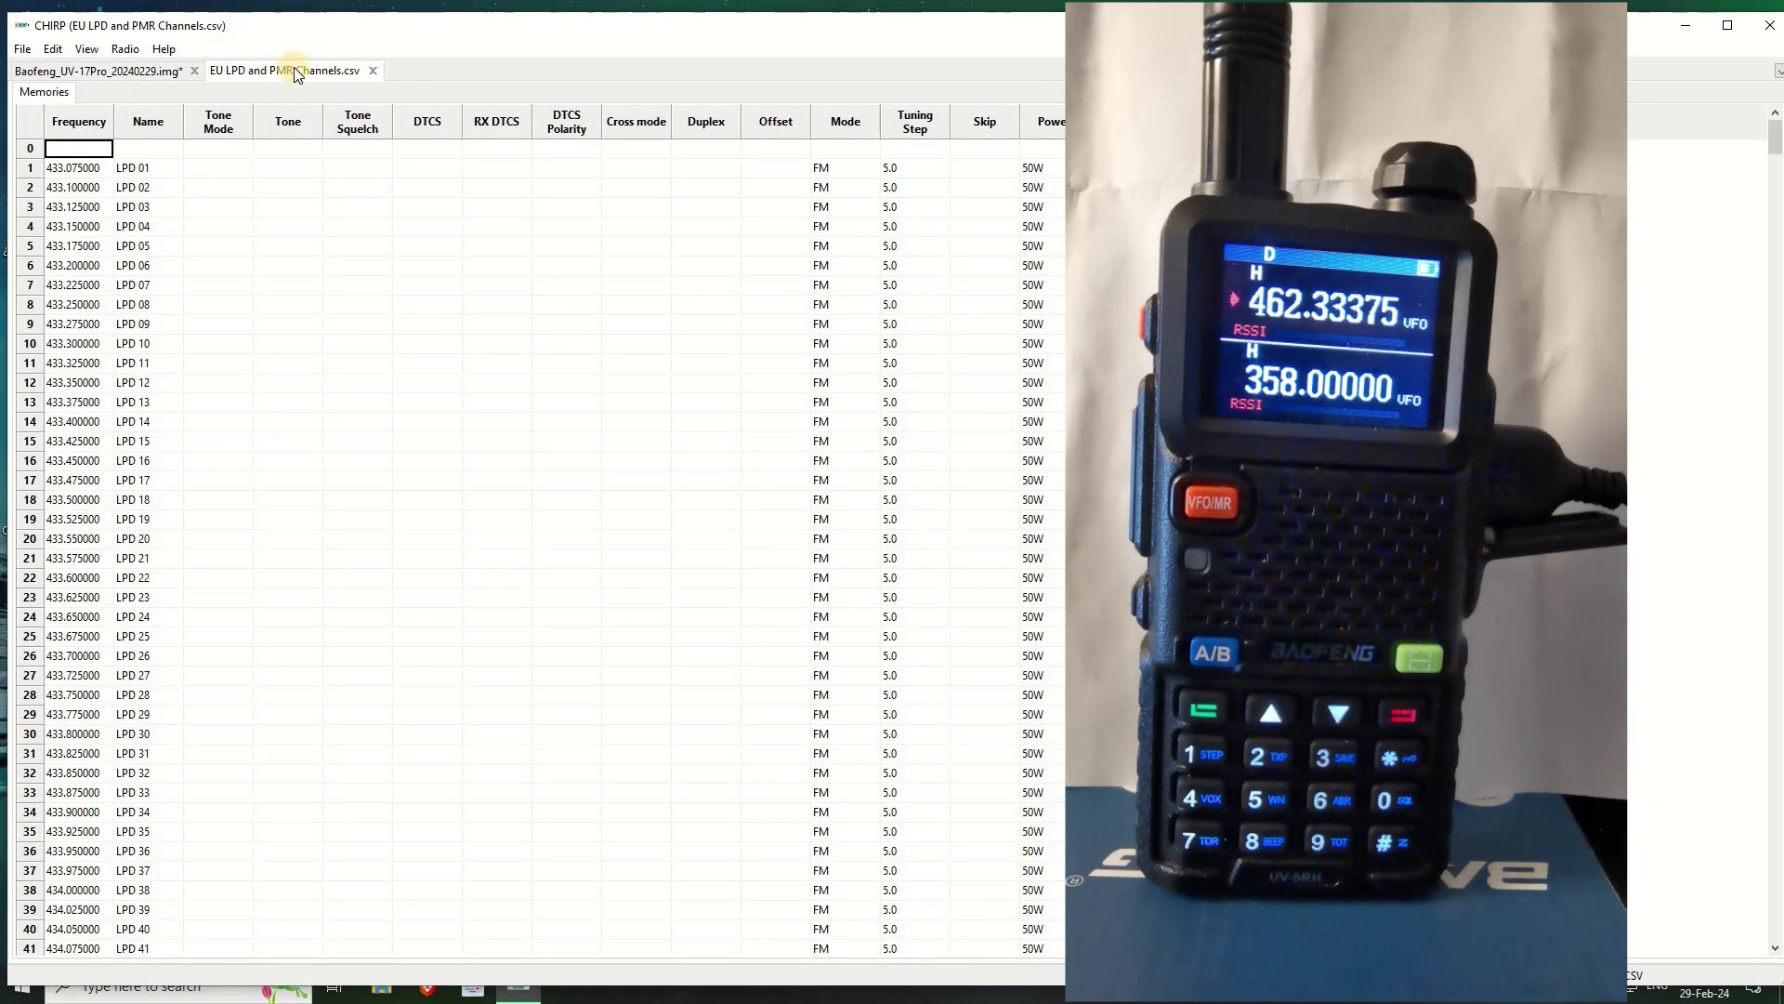
scroll(185, 325, down, 20)
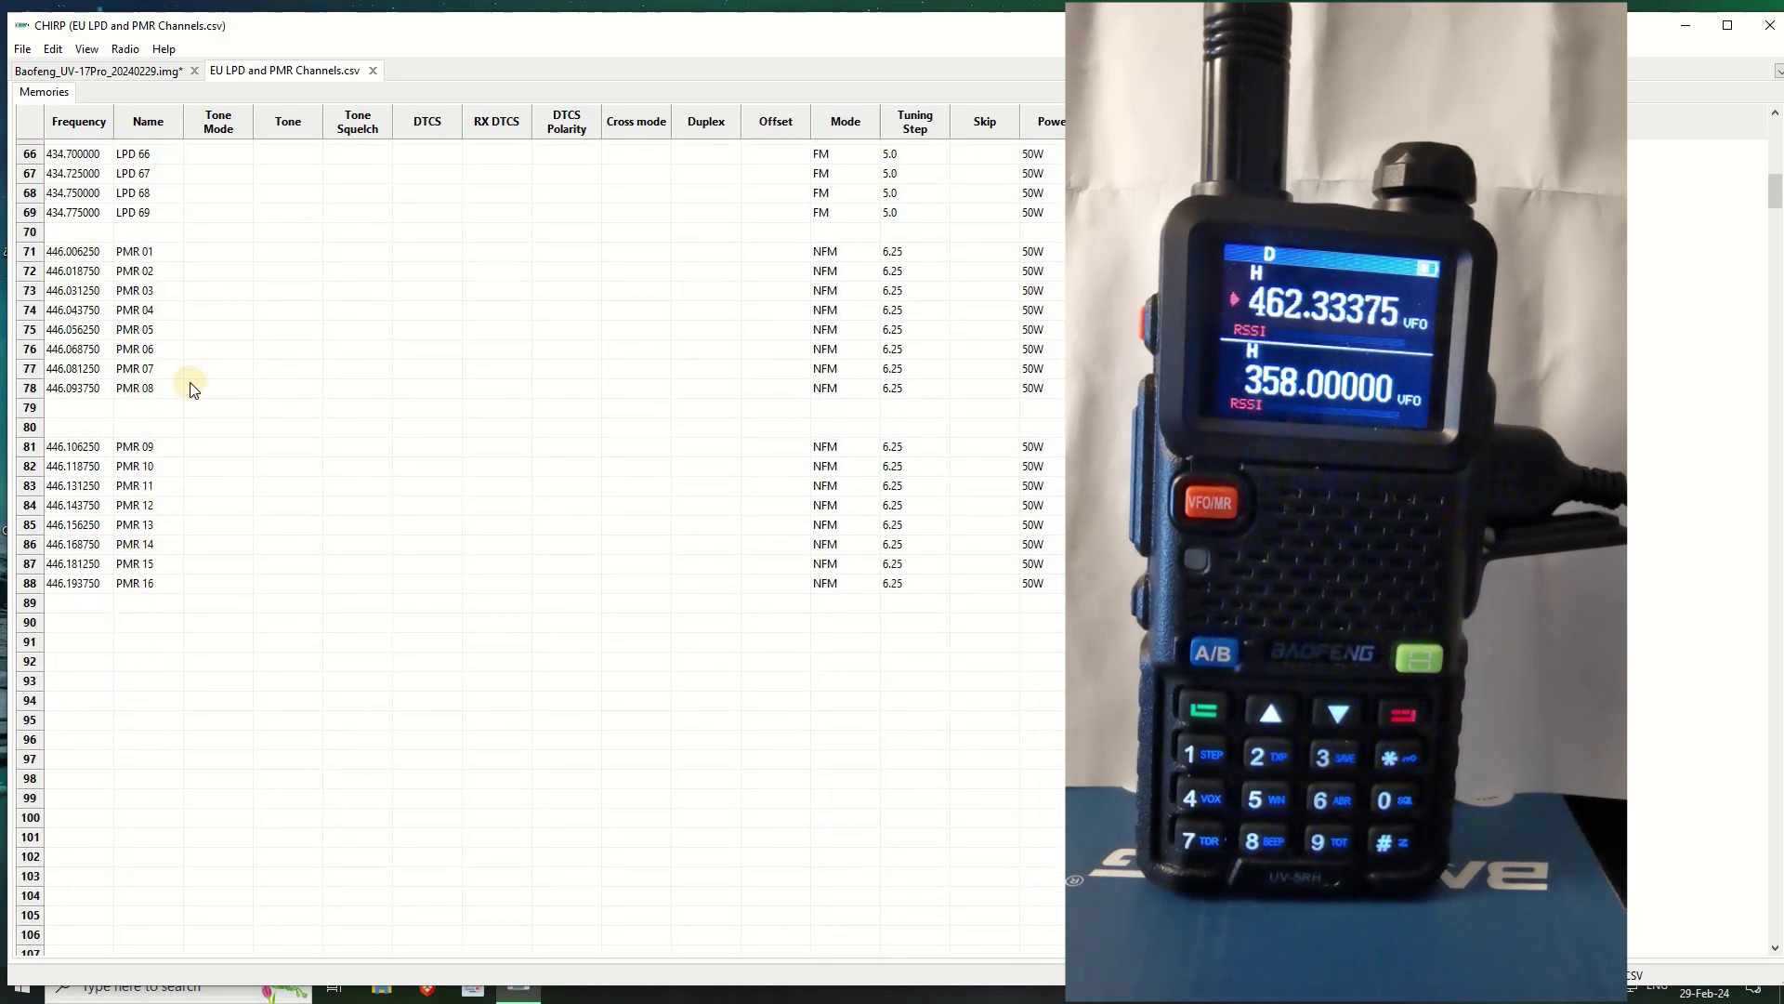
scroll(149, 375, up, 1)
scroll(151, 381, down, 2)
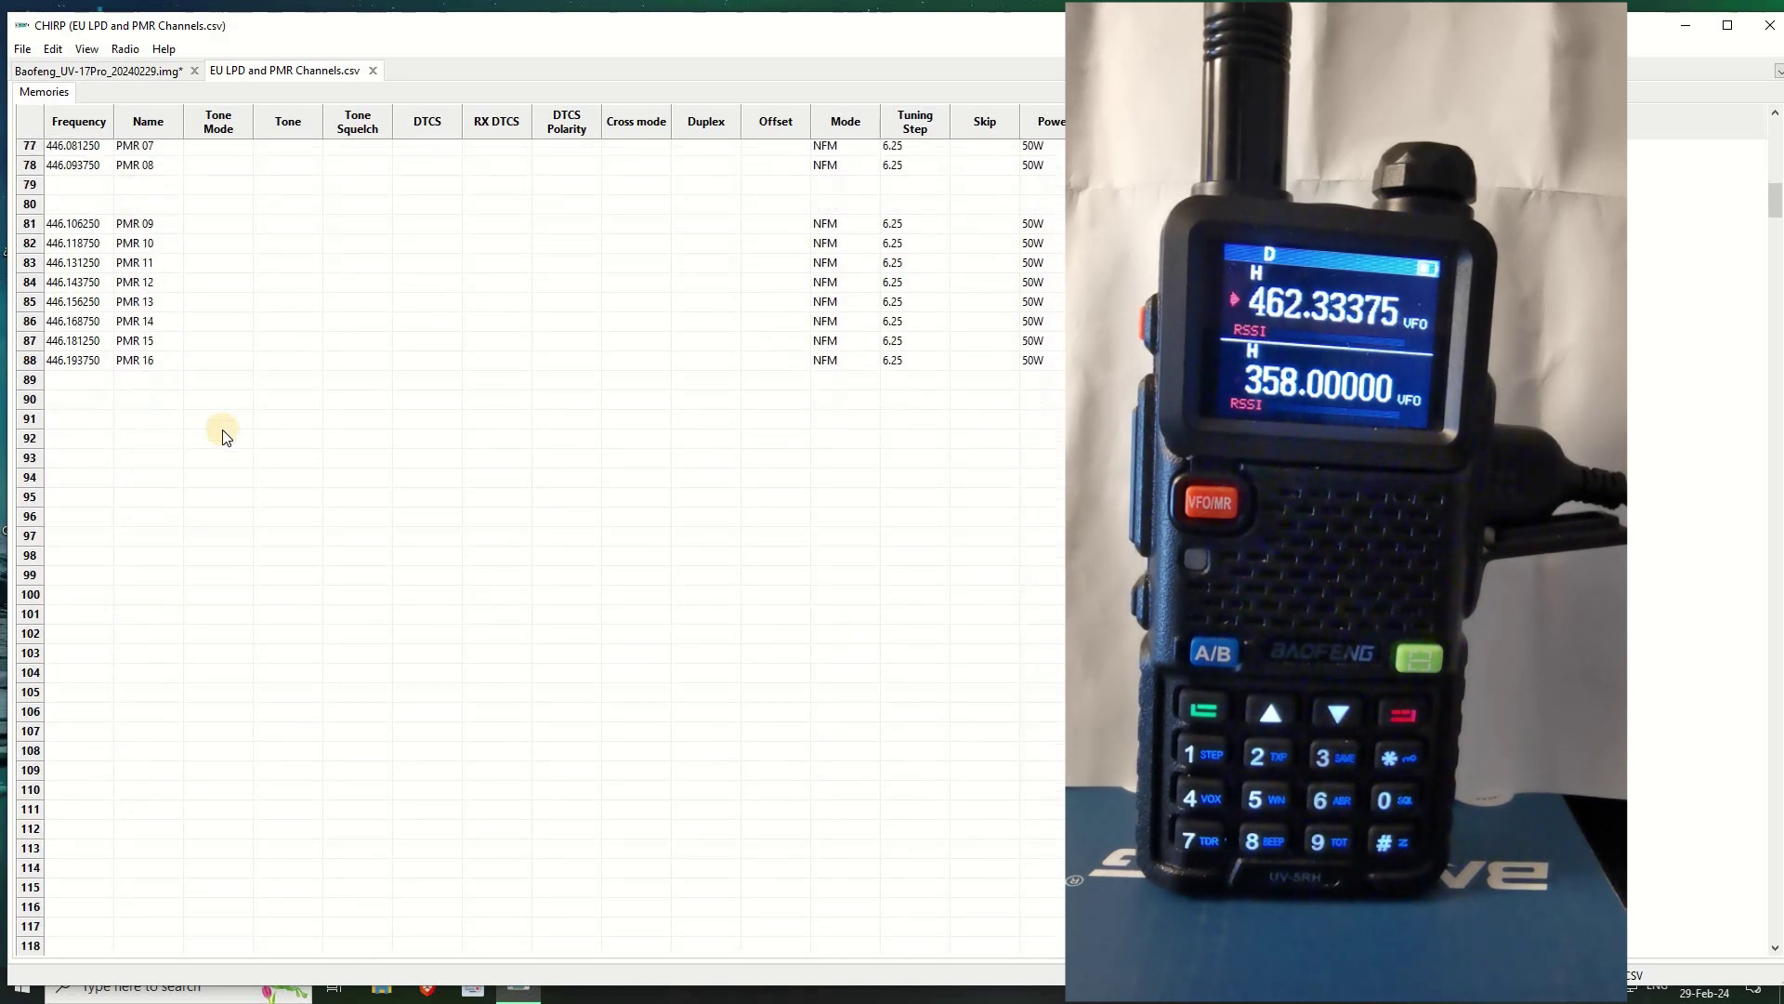
scroll(223, 435, up, 20)
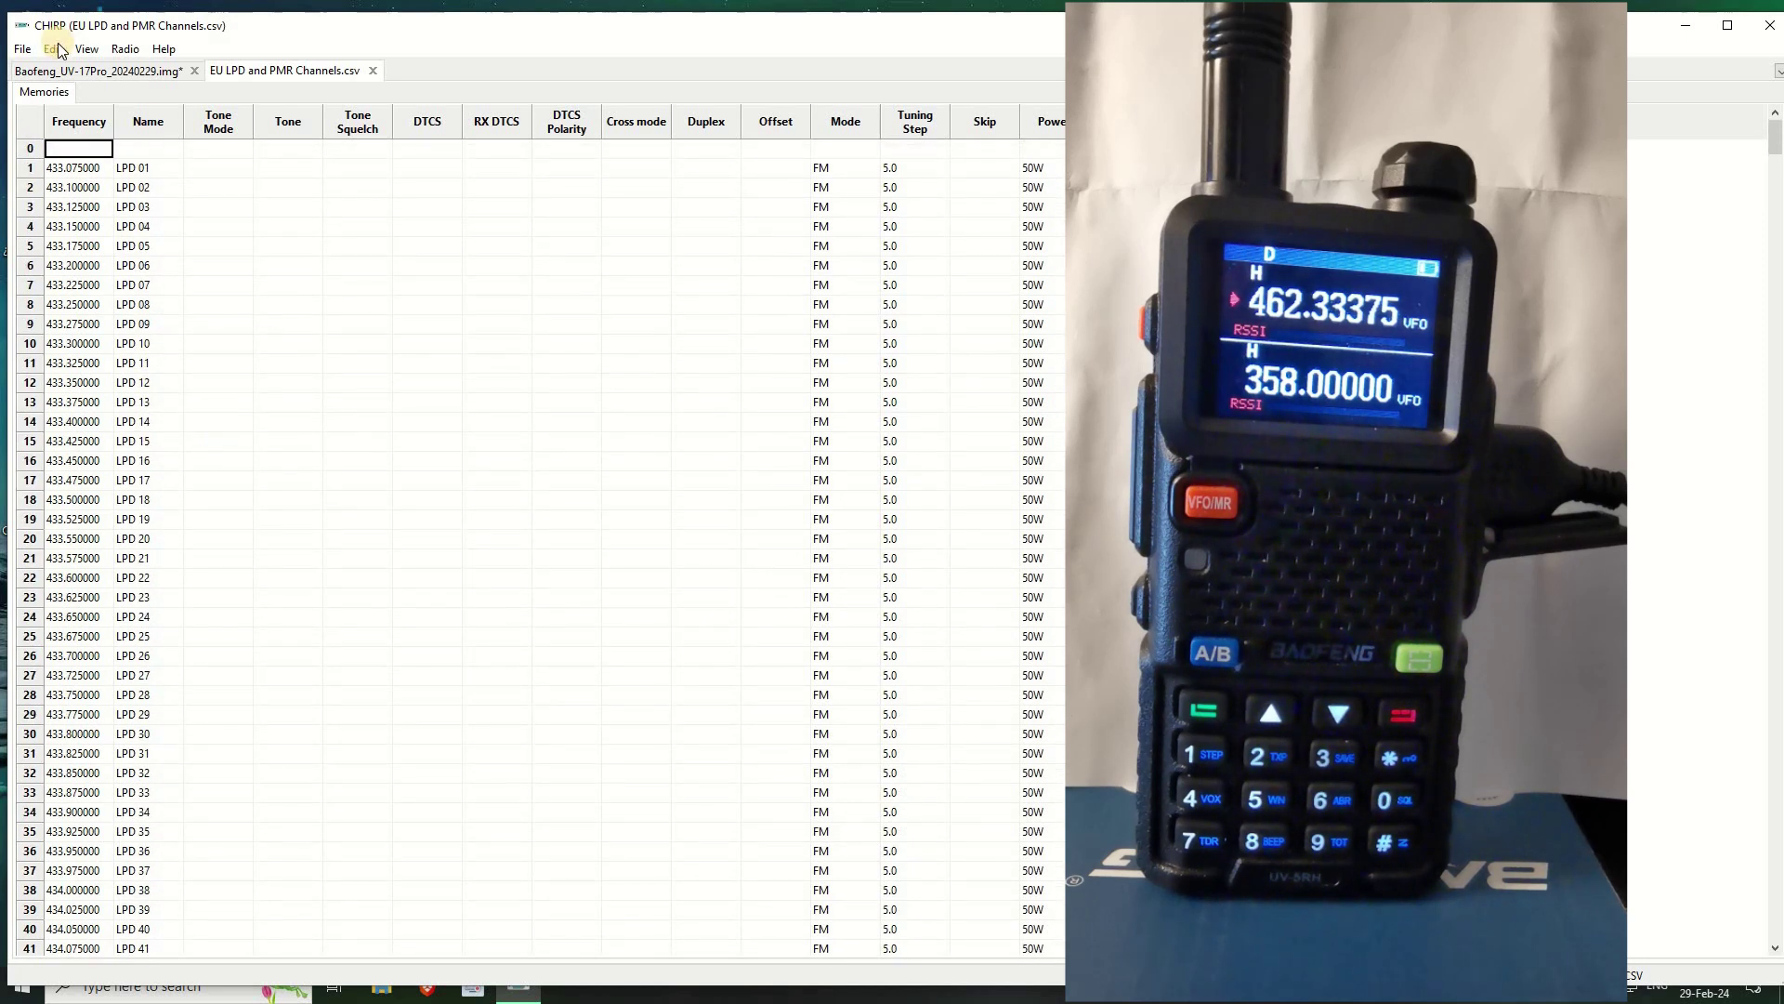
Open the stock US FRS and GMRS Channels list and look it over
click(23, 51)
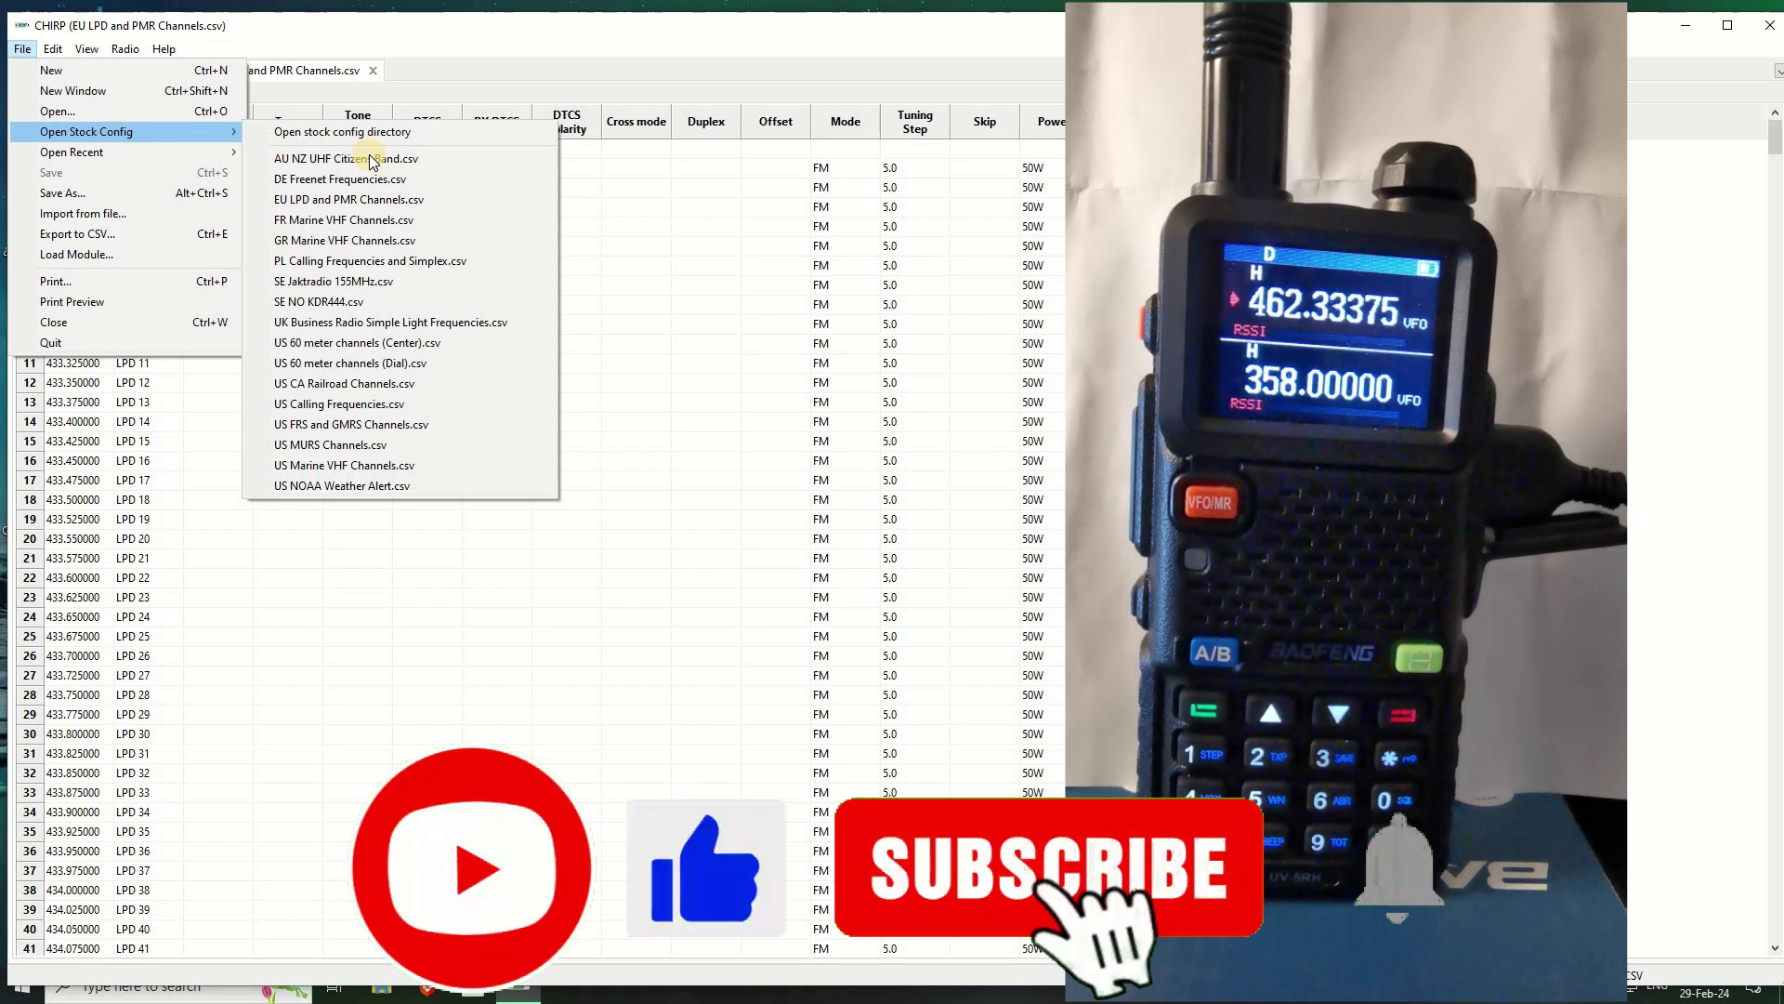
click(305, 426)
scroll(304, 258, down, 15)
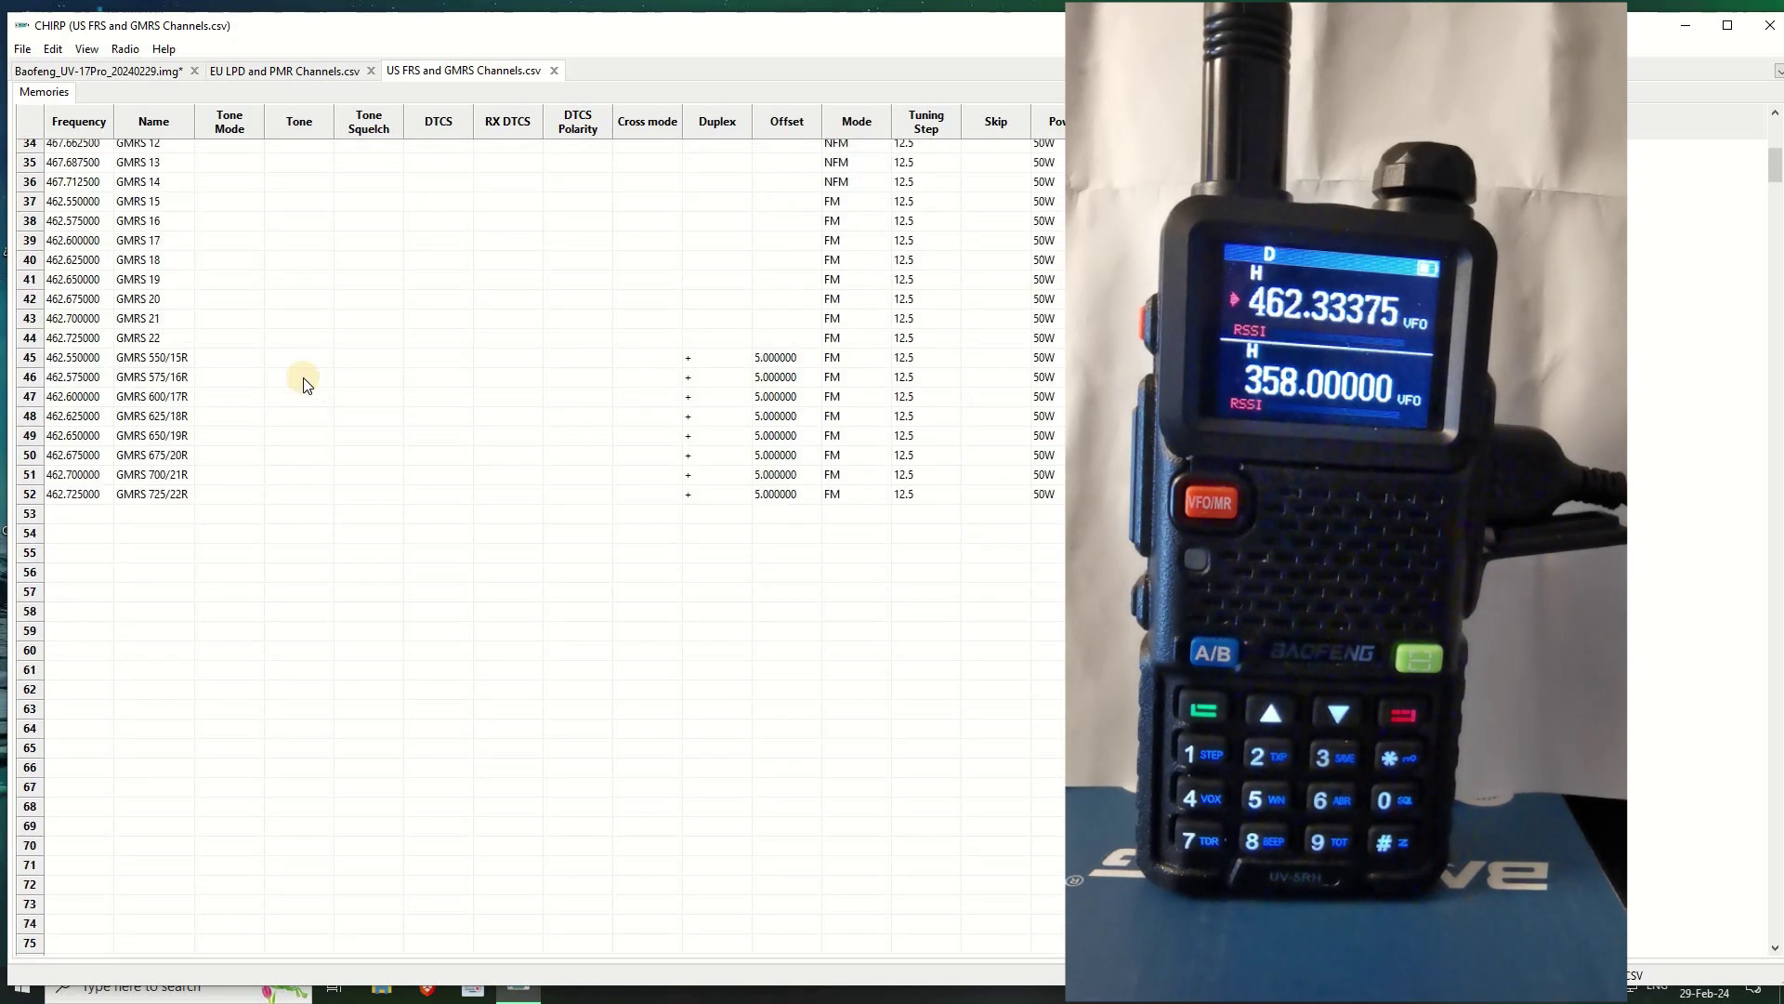
scroll(305, 381, up, 10)
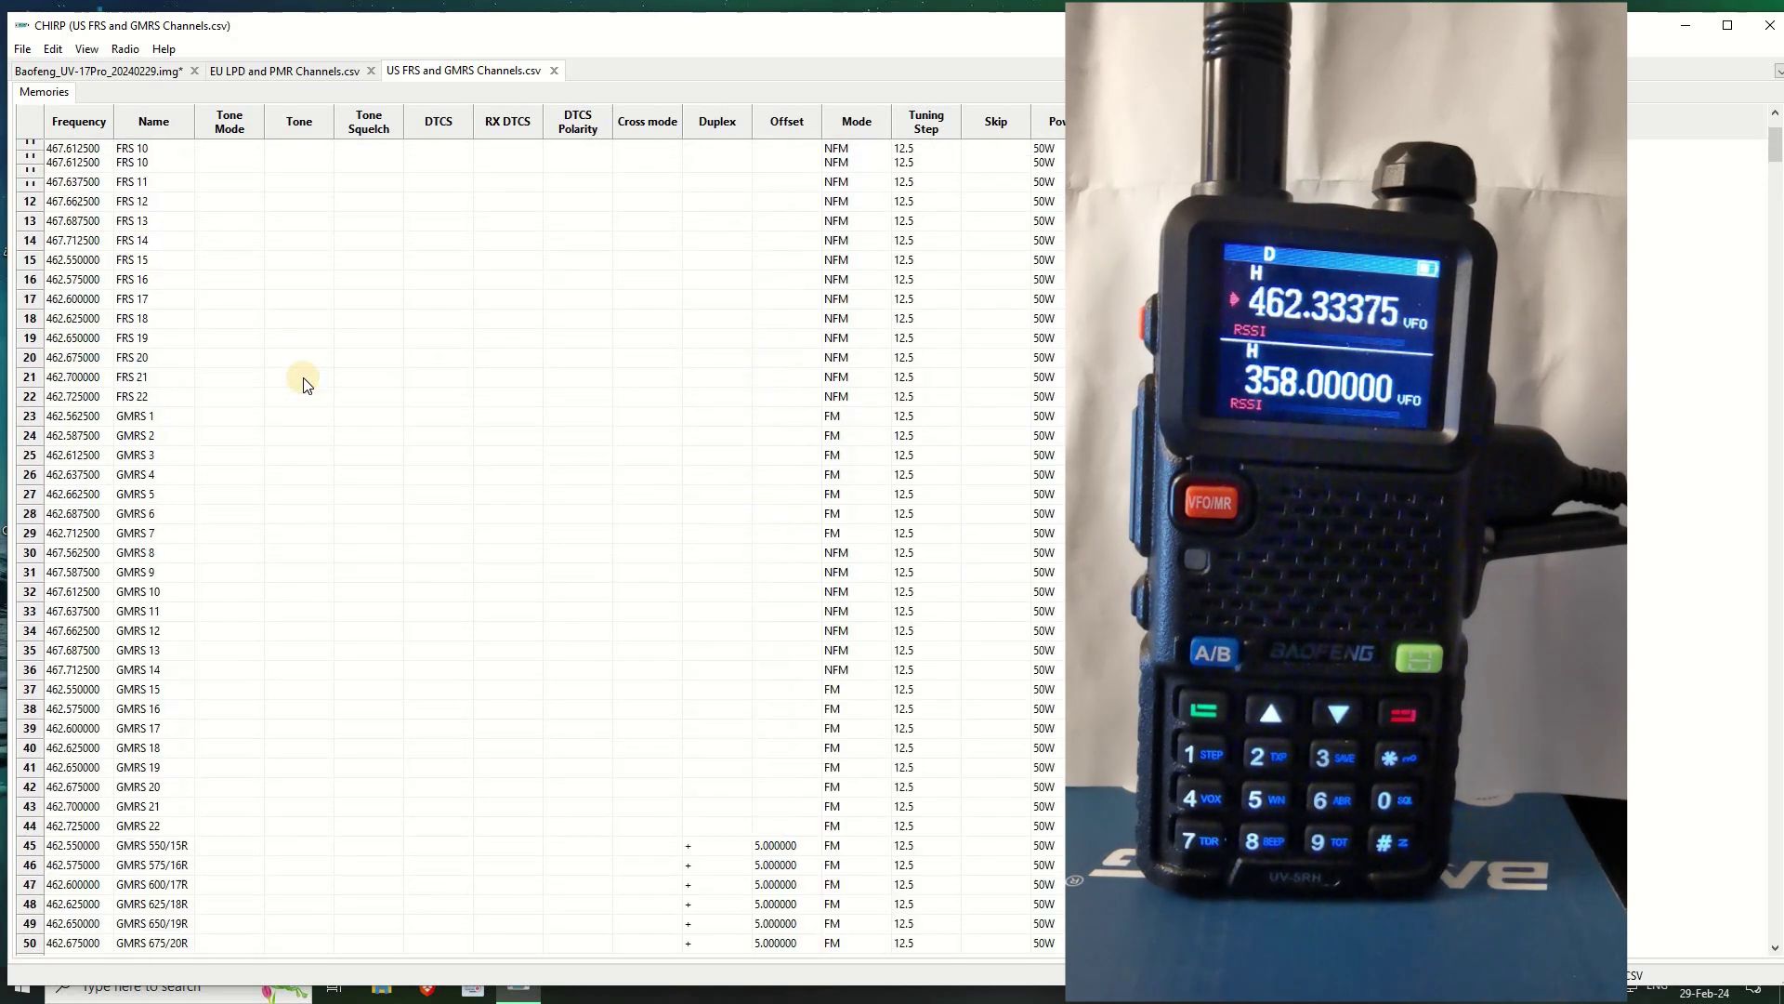
Open the stock US MURS Channels list in its own tab
click(22, 49)
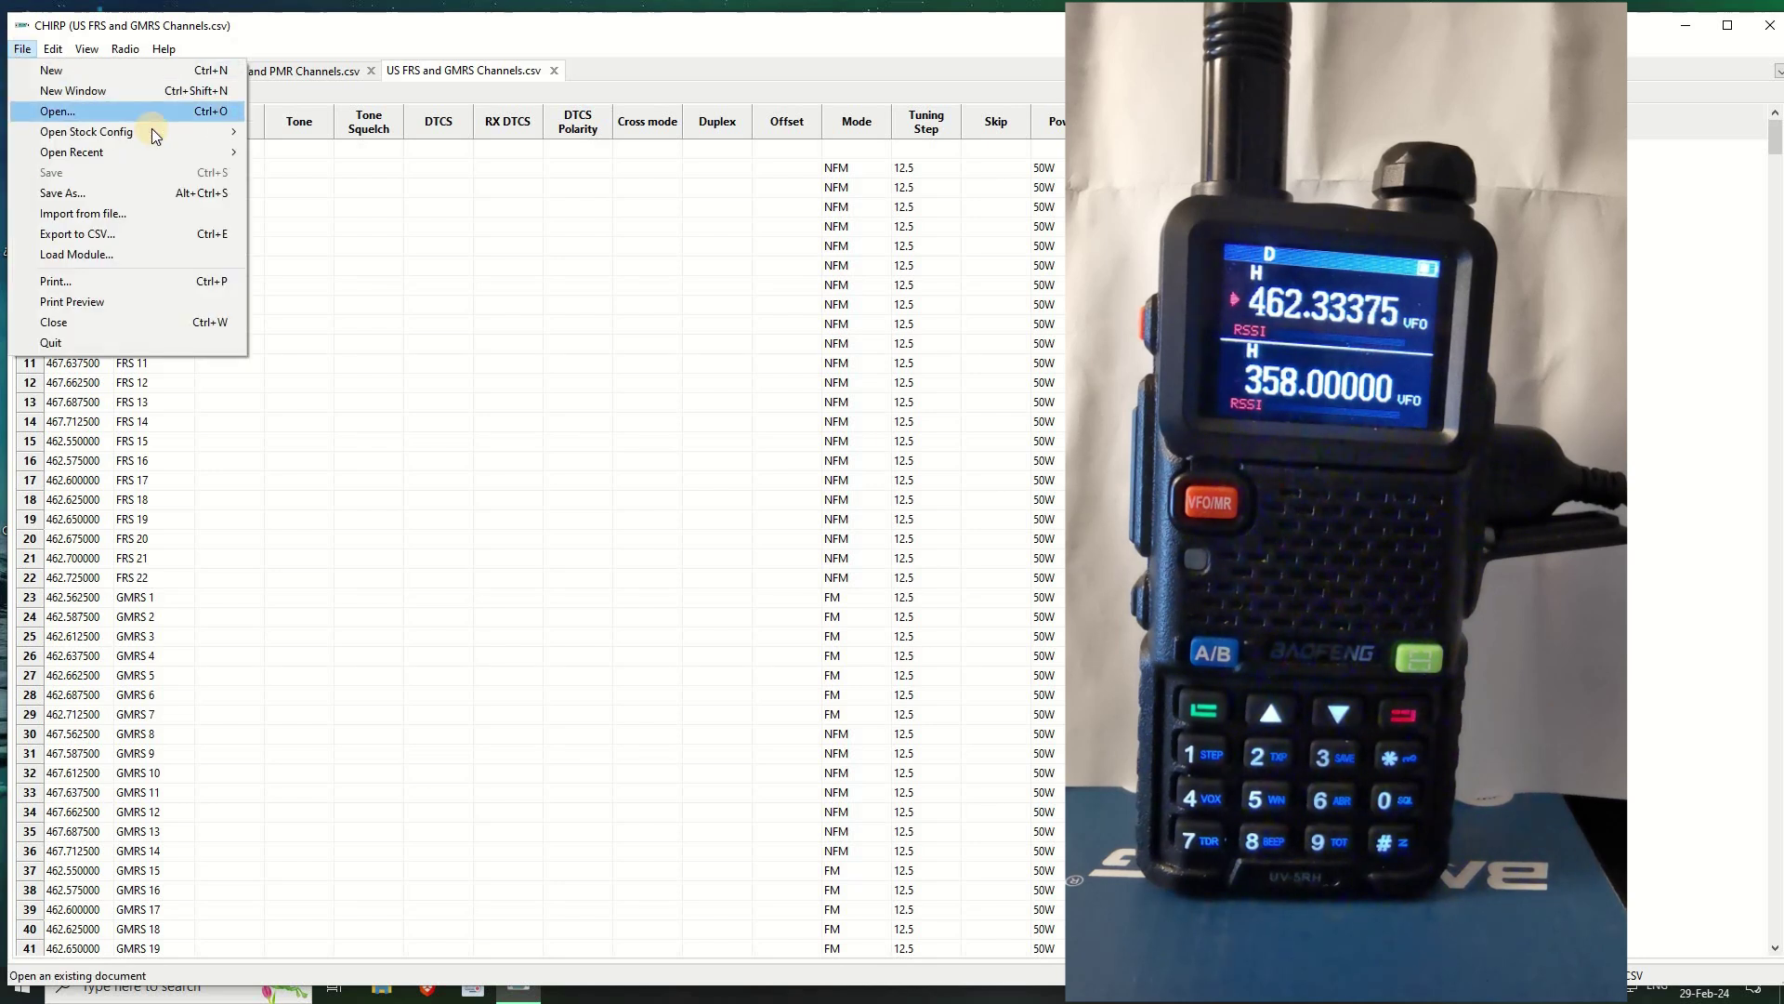
mouse_move(166, 130)
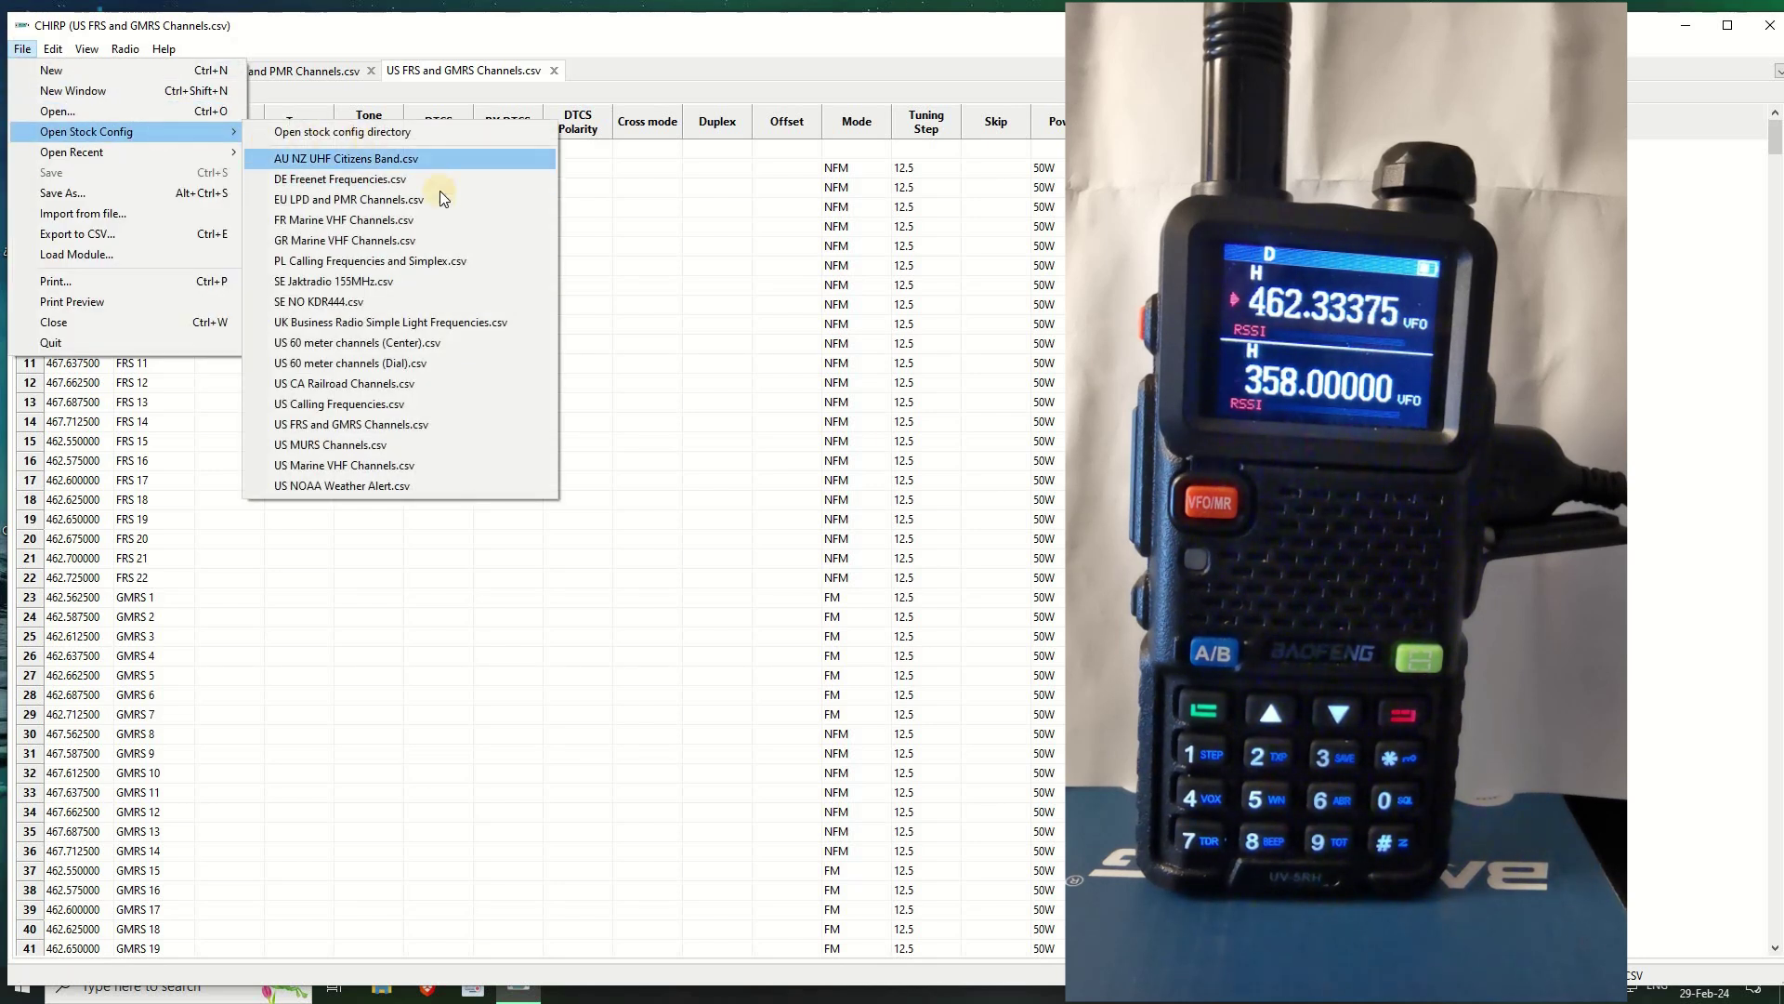
click(324, 454)
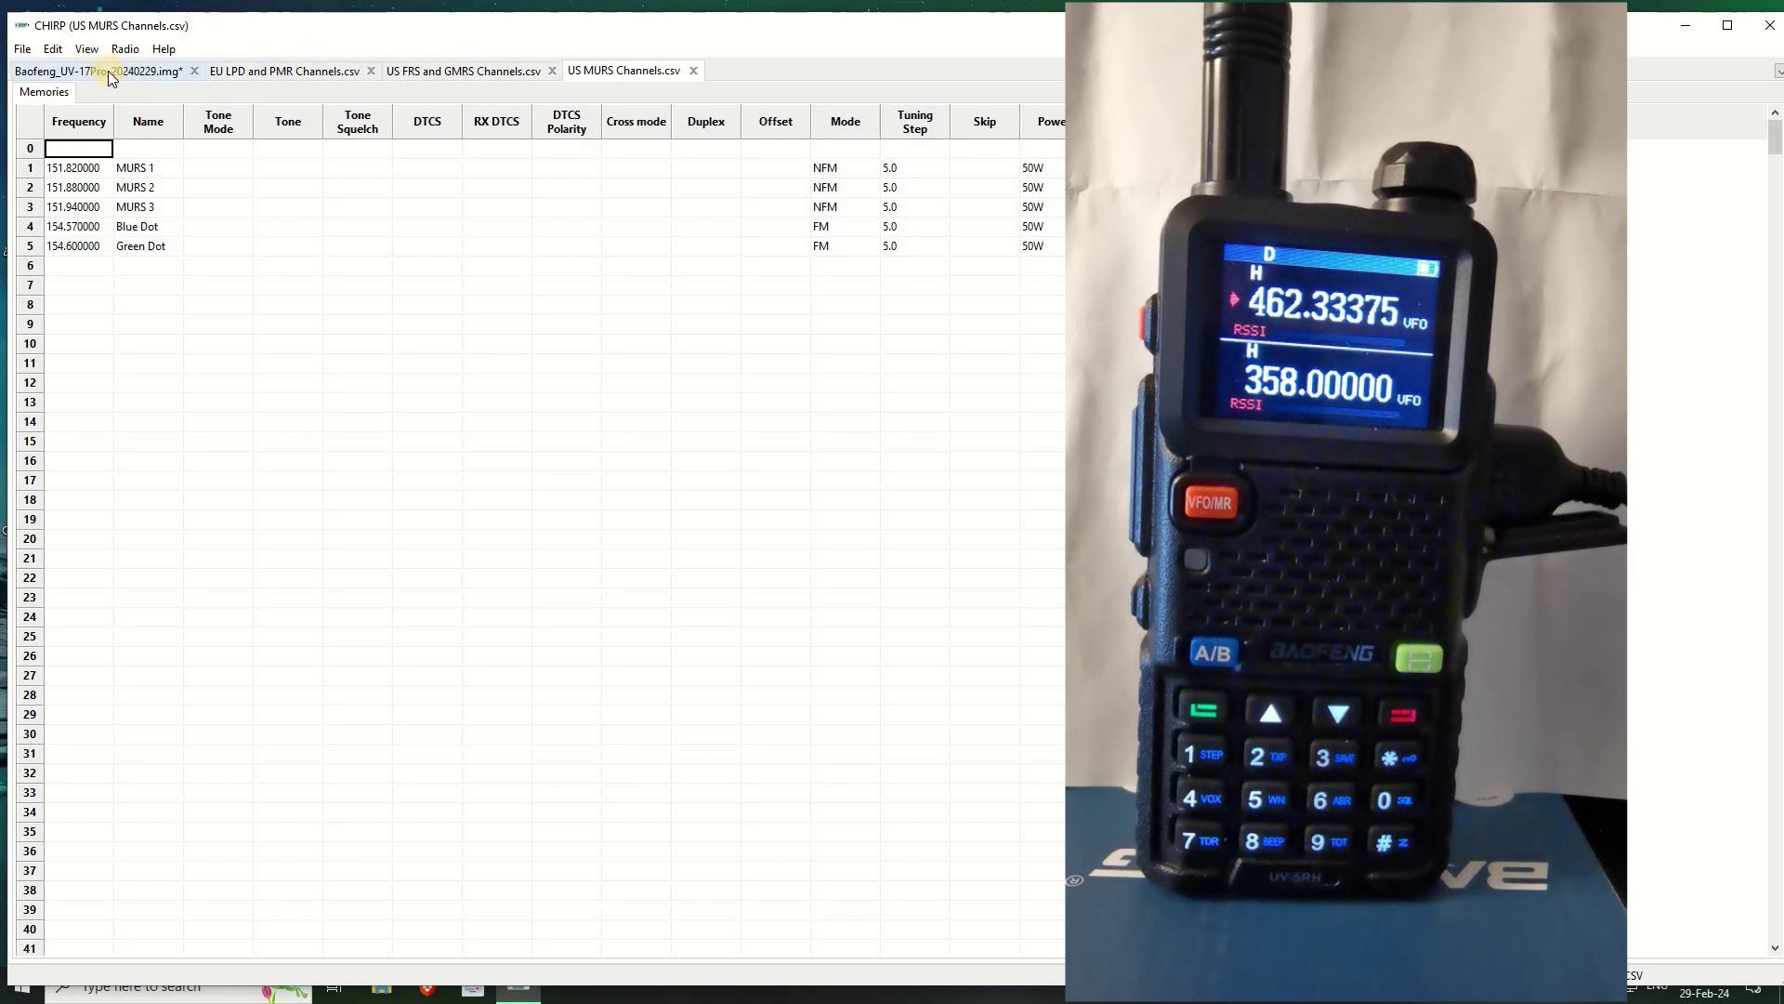
Copy rows 1–52, FRS 1 through the last GMRS channel, from the US FRS and GMRS list
click(310, 74)
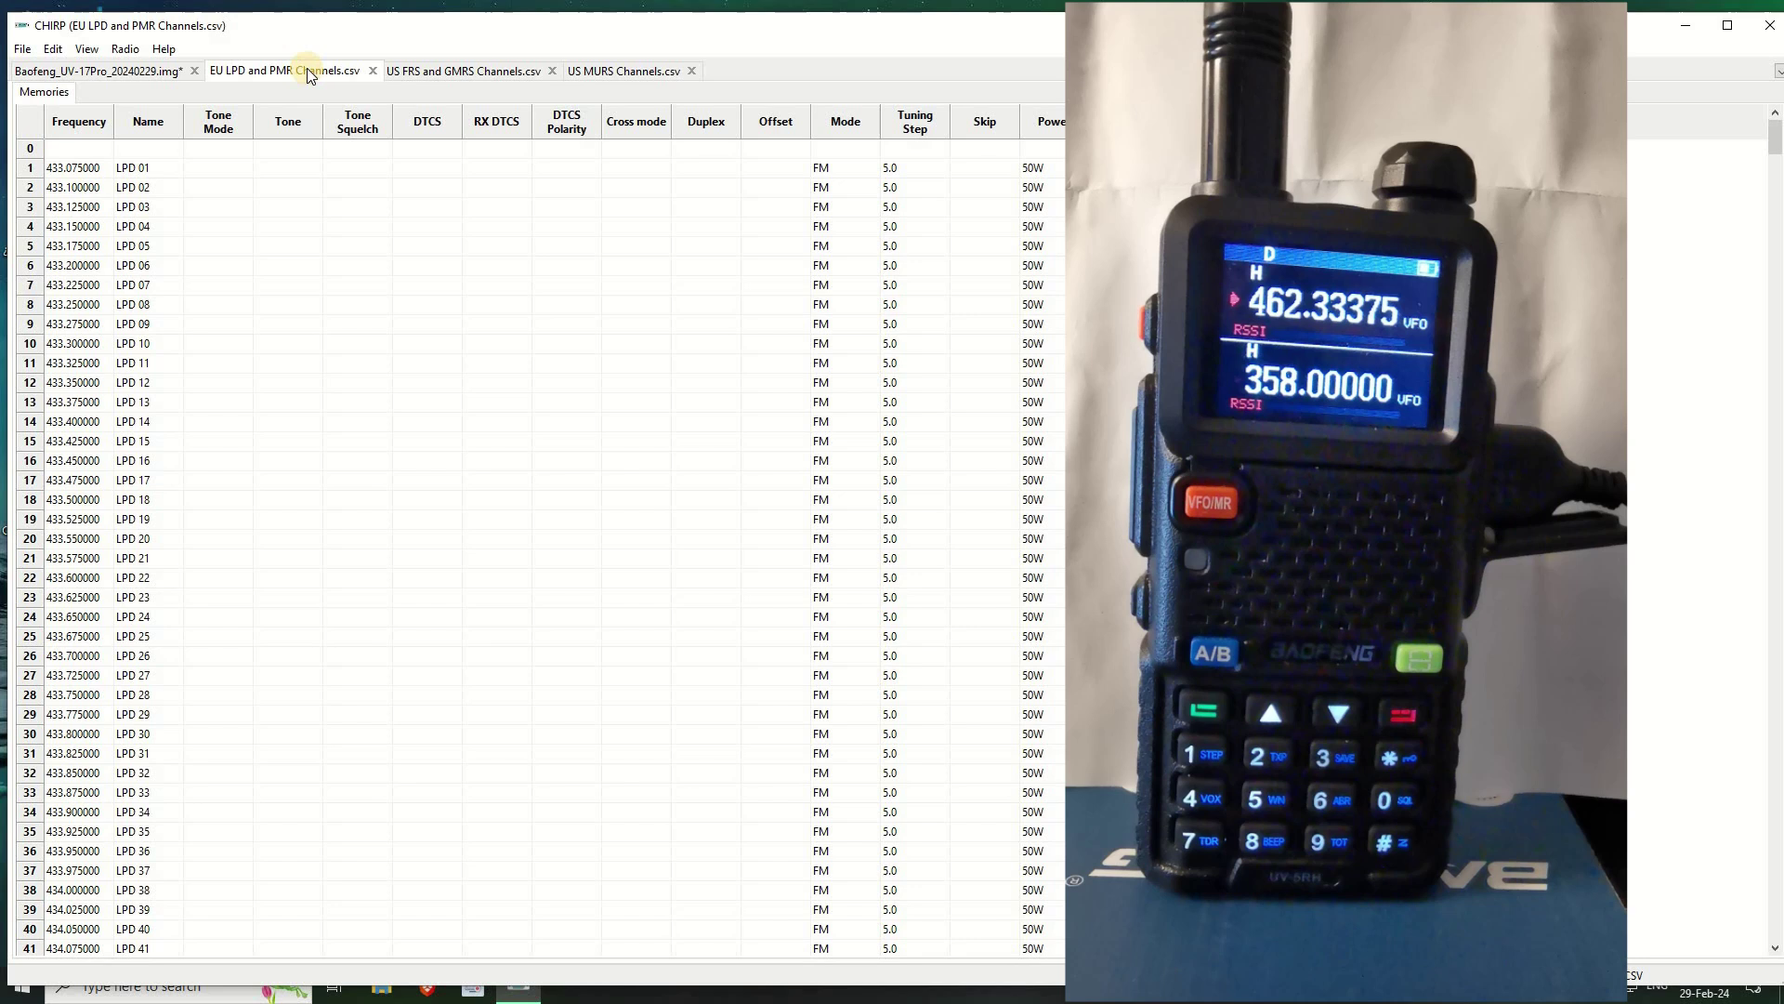
click(476, 72)
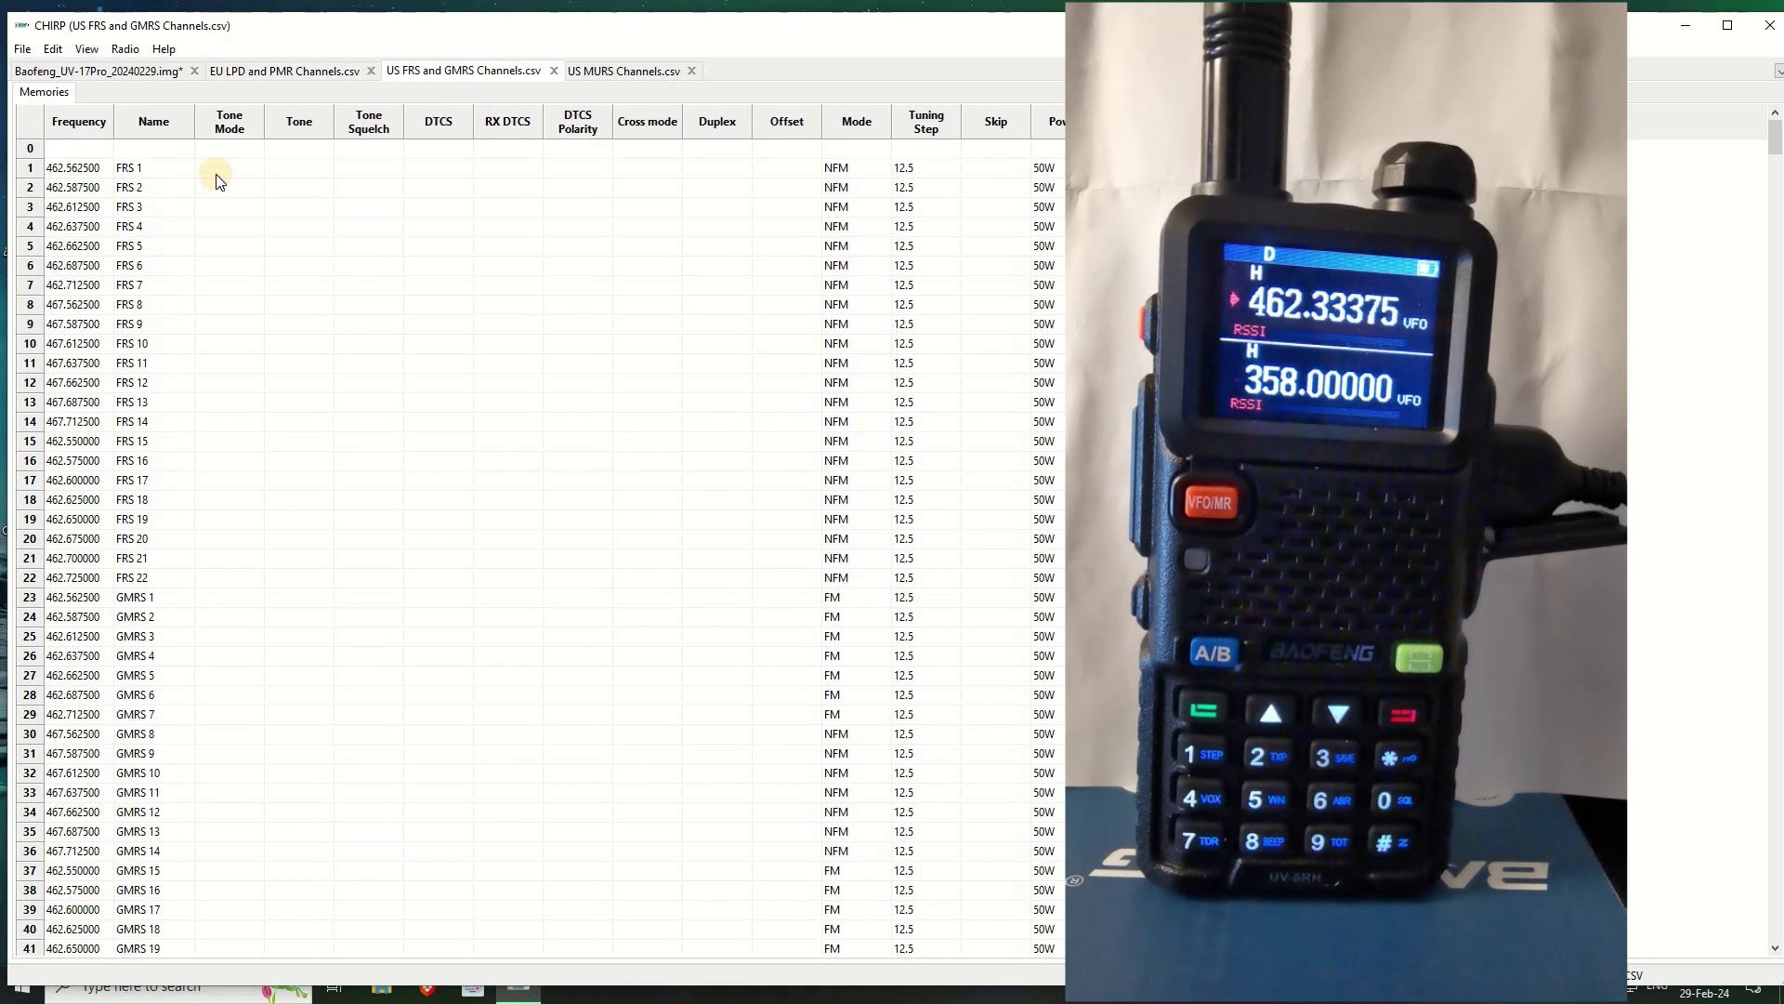
click(31, 168)
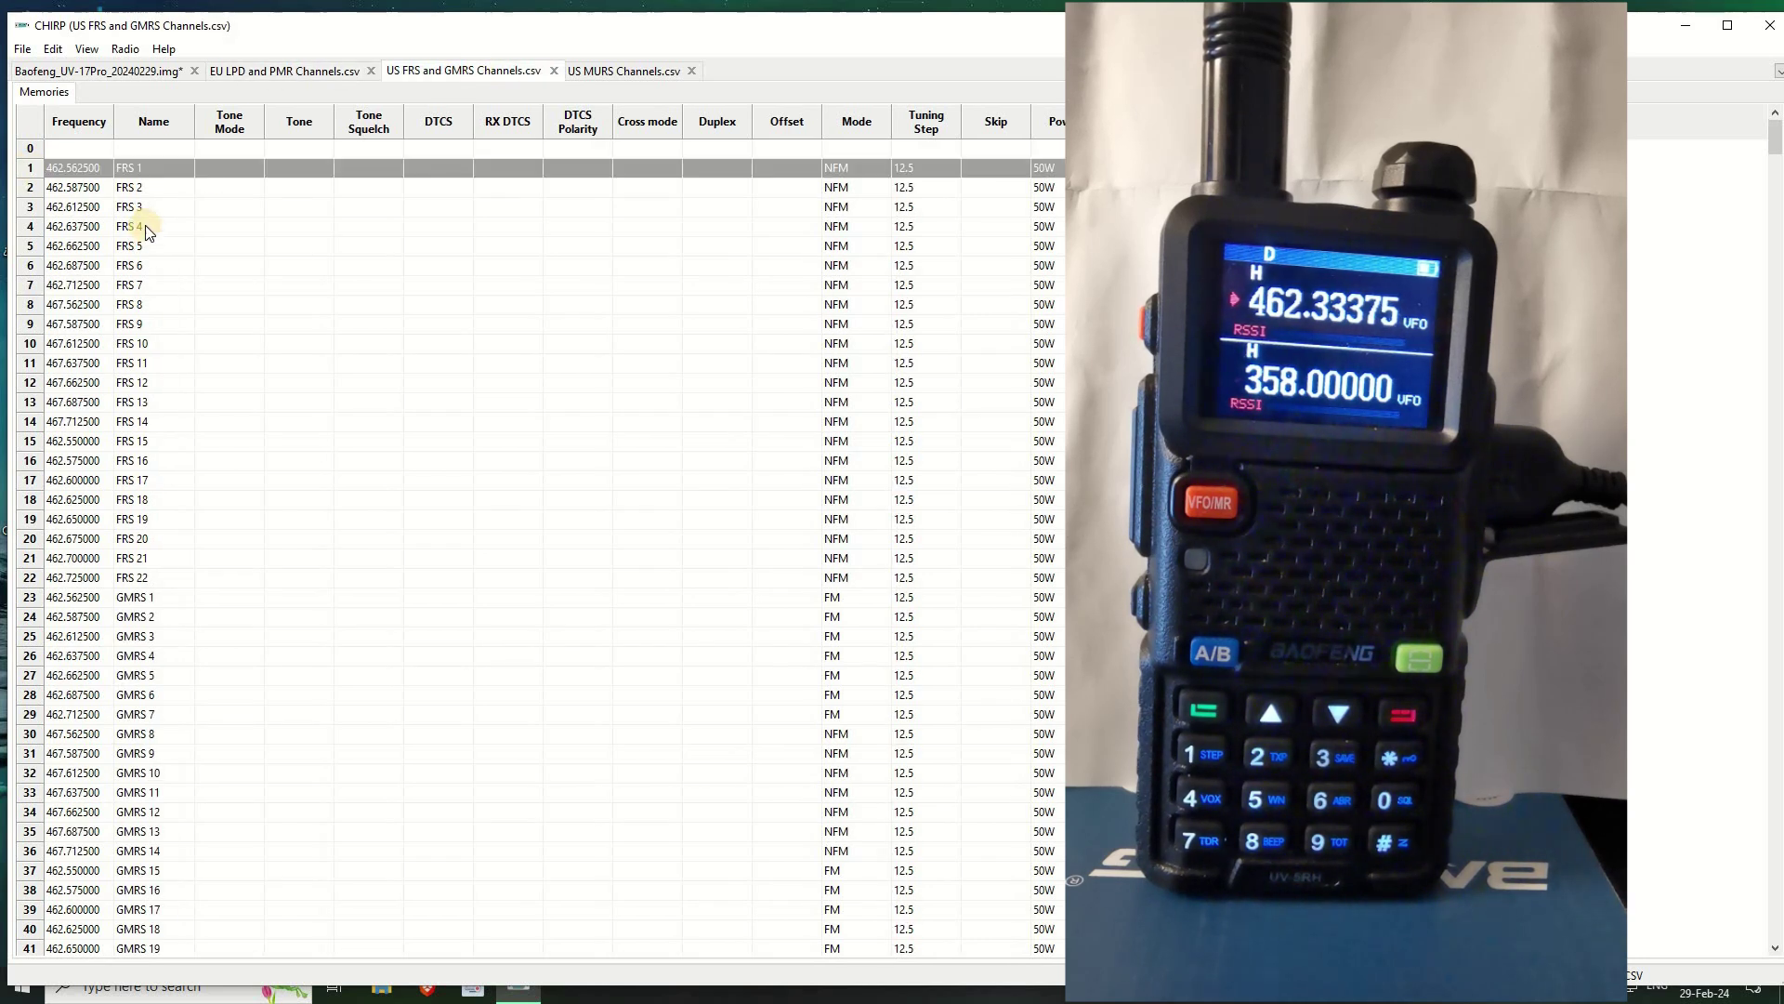
scroll(142, 230, down, 7)
scroll(142, 230, down, 3)
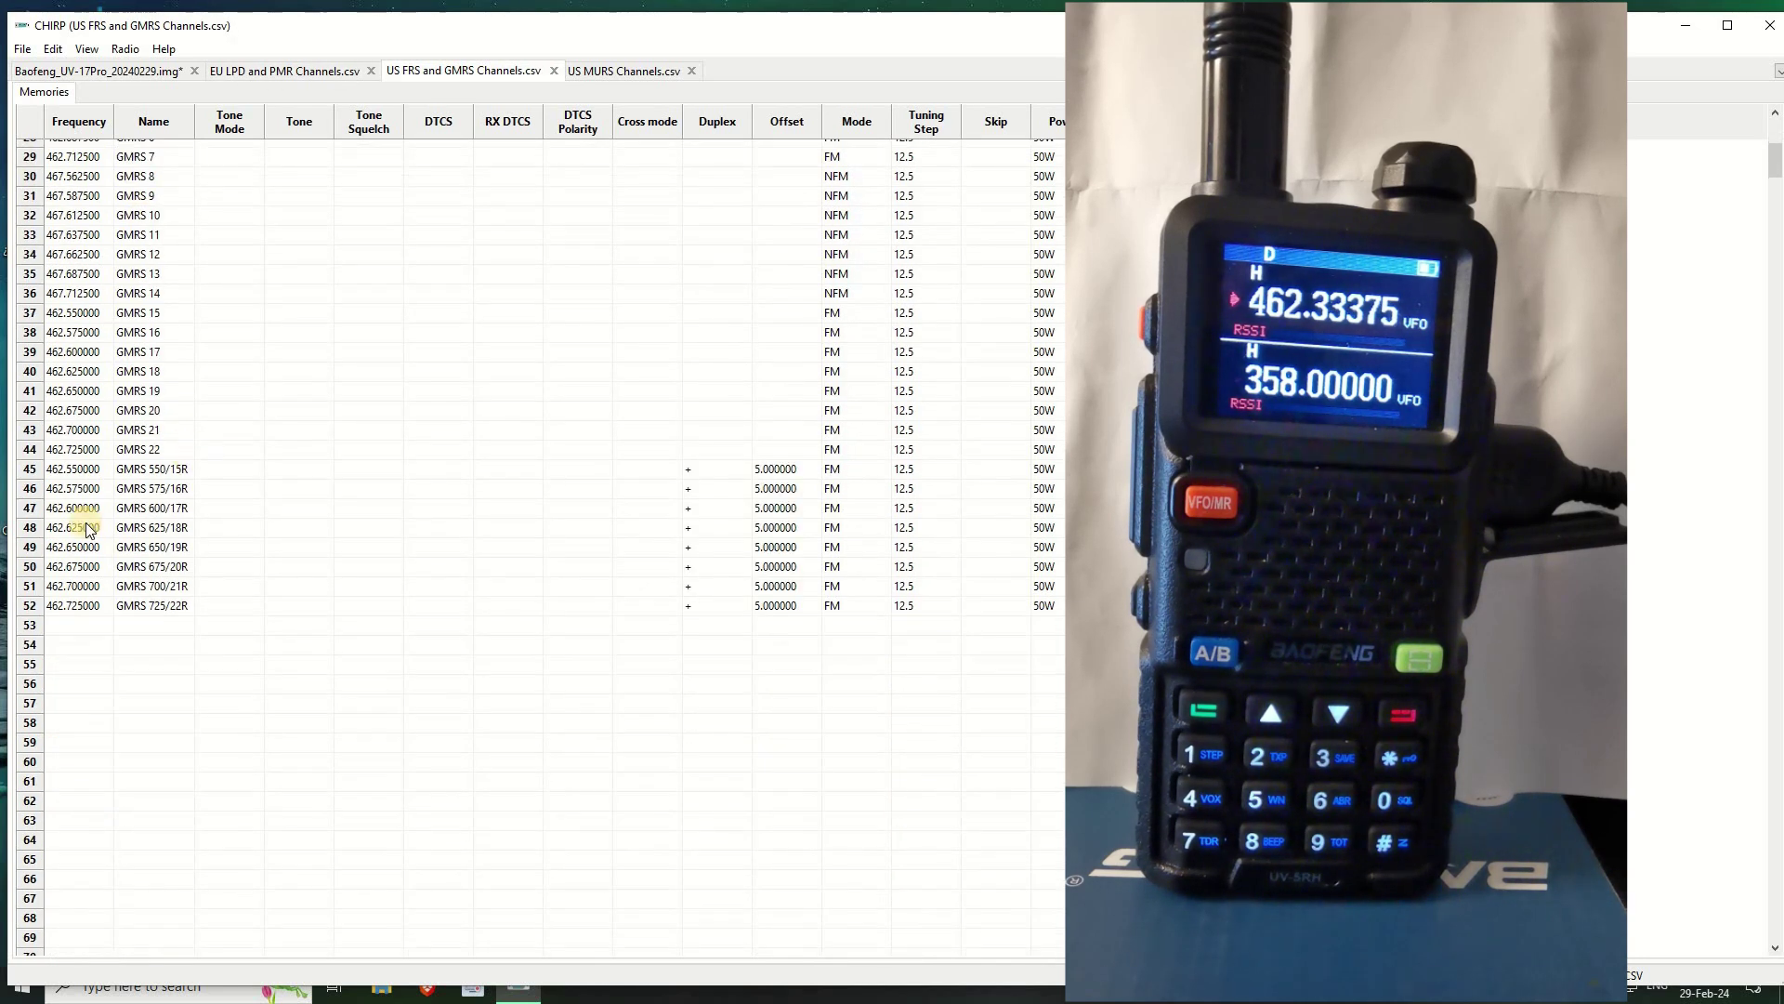
shift+click(29, 610)
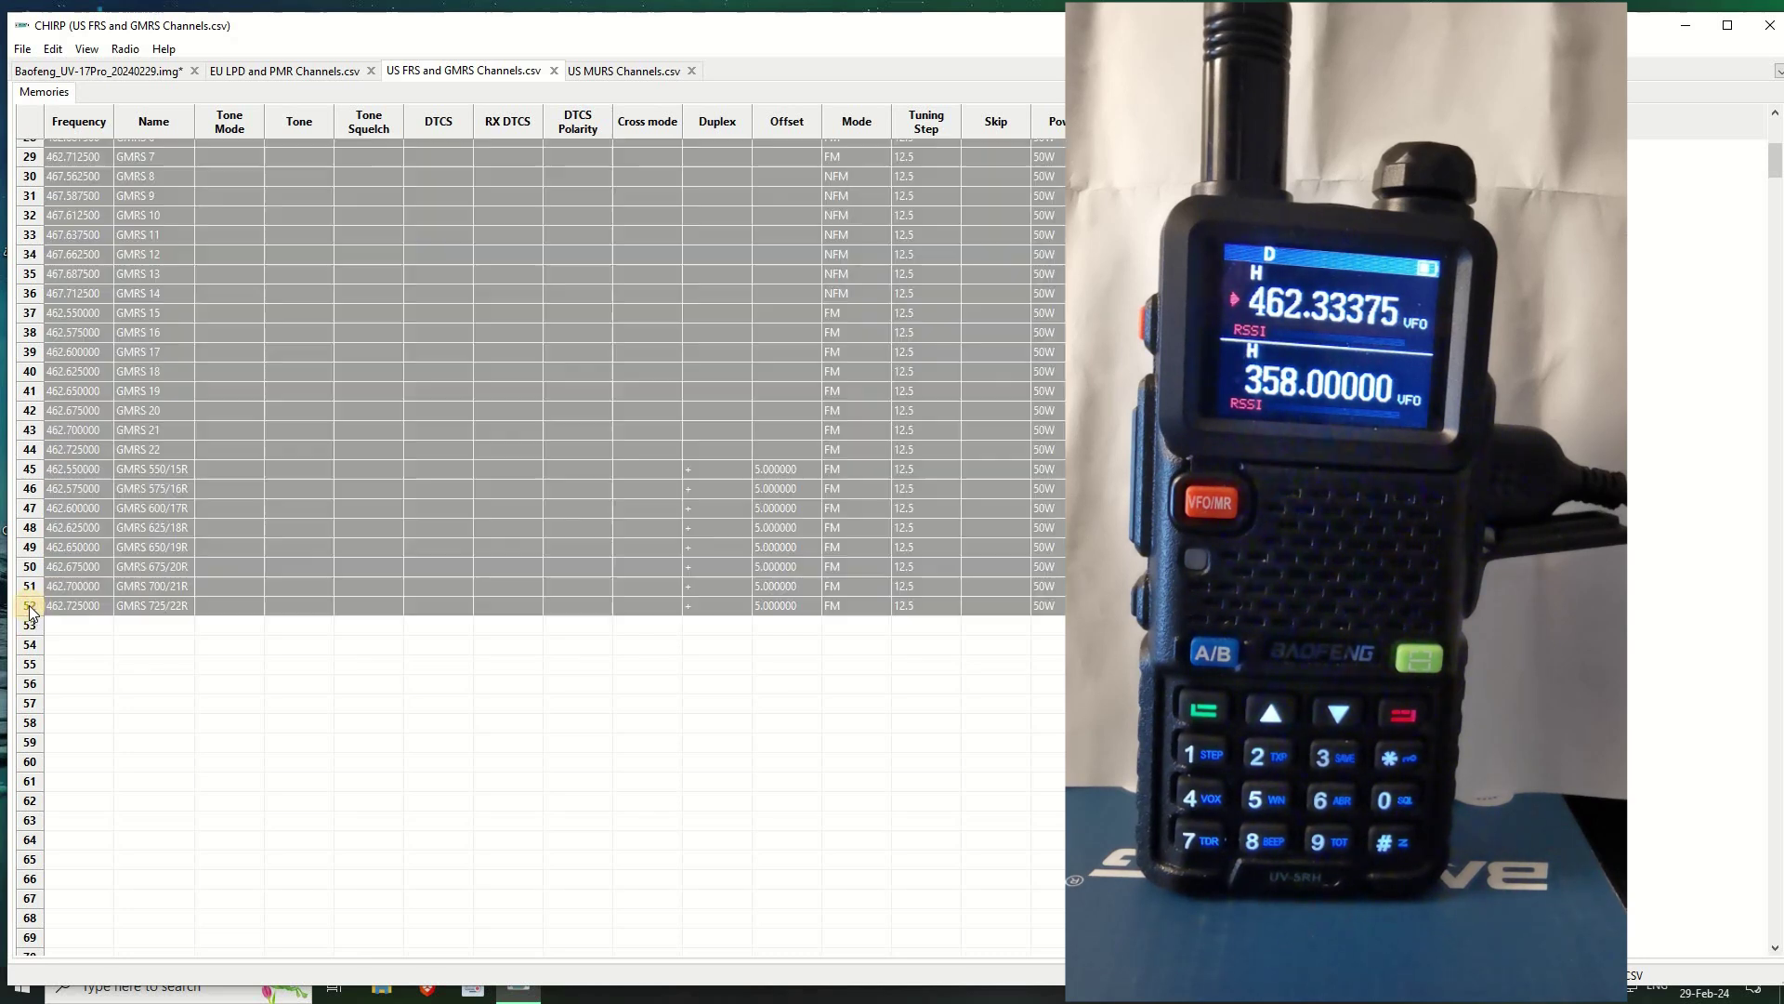
right_click(30, 610)
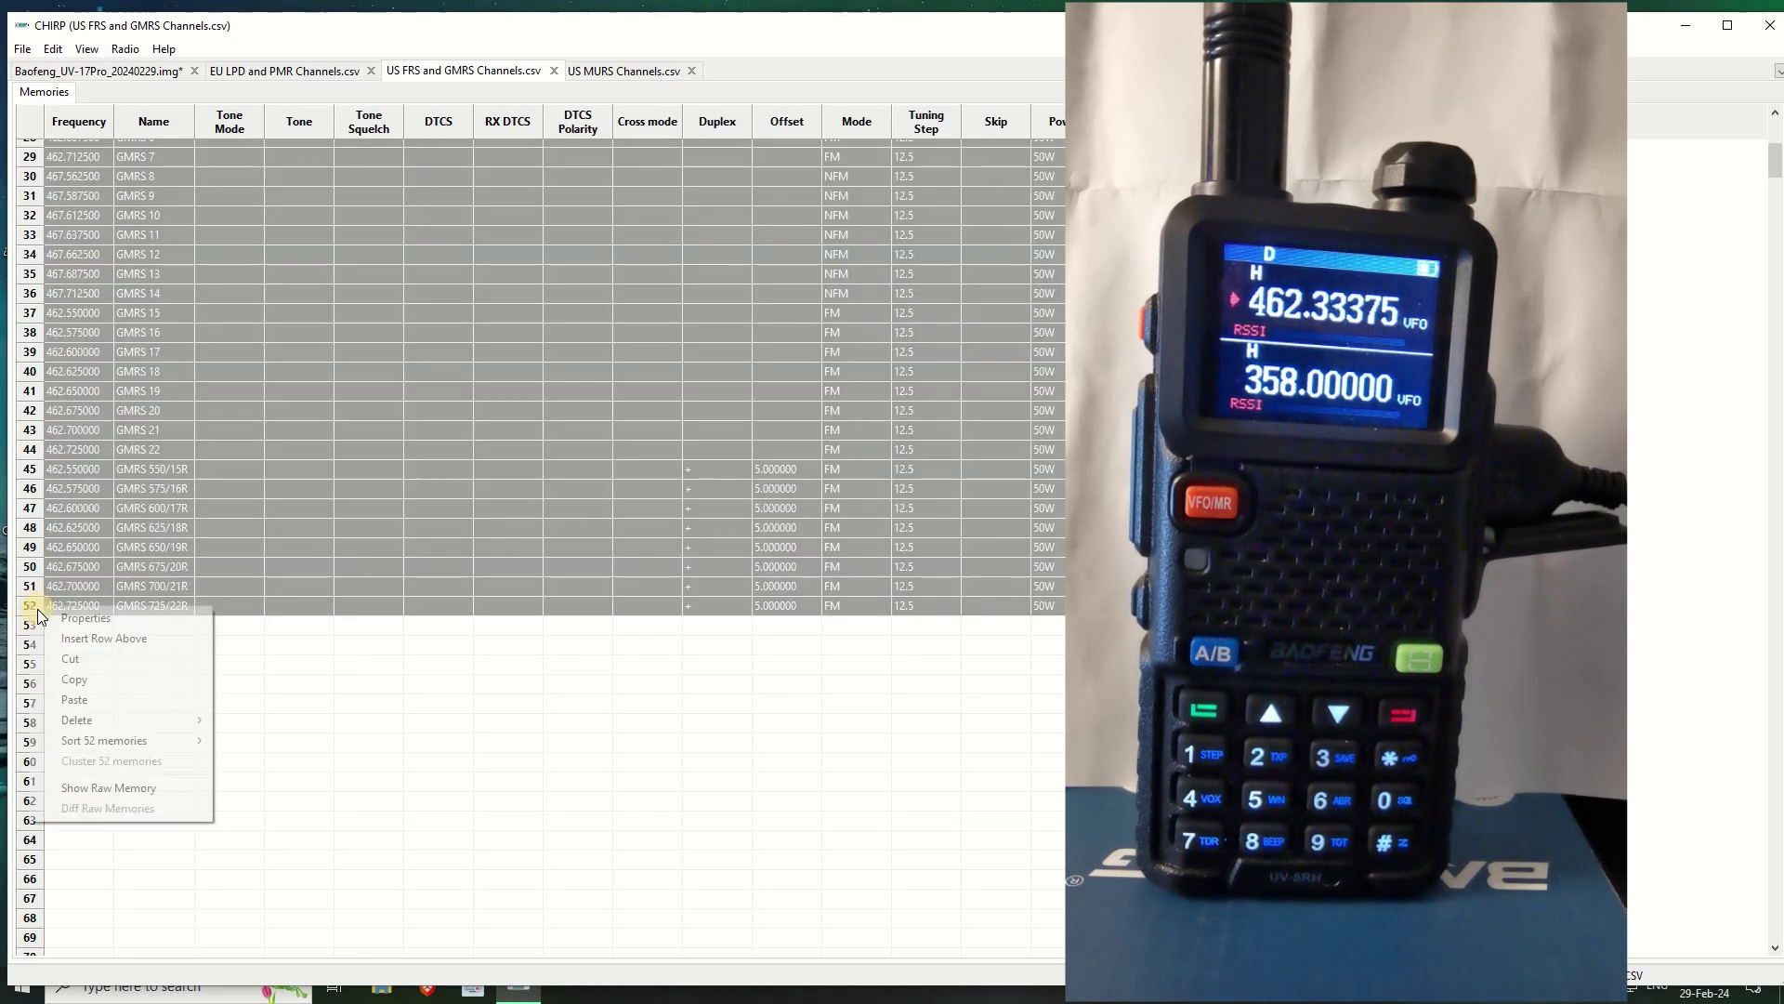
click(82, 682)
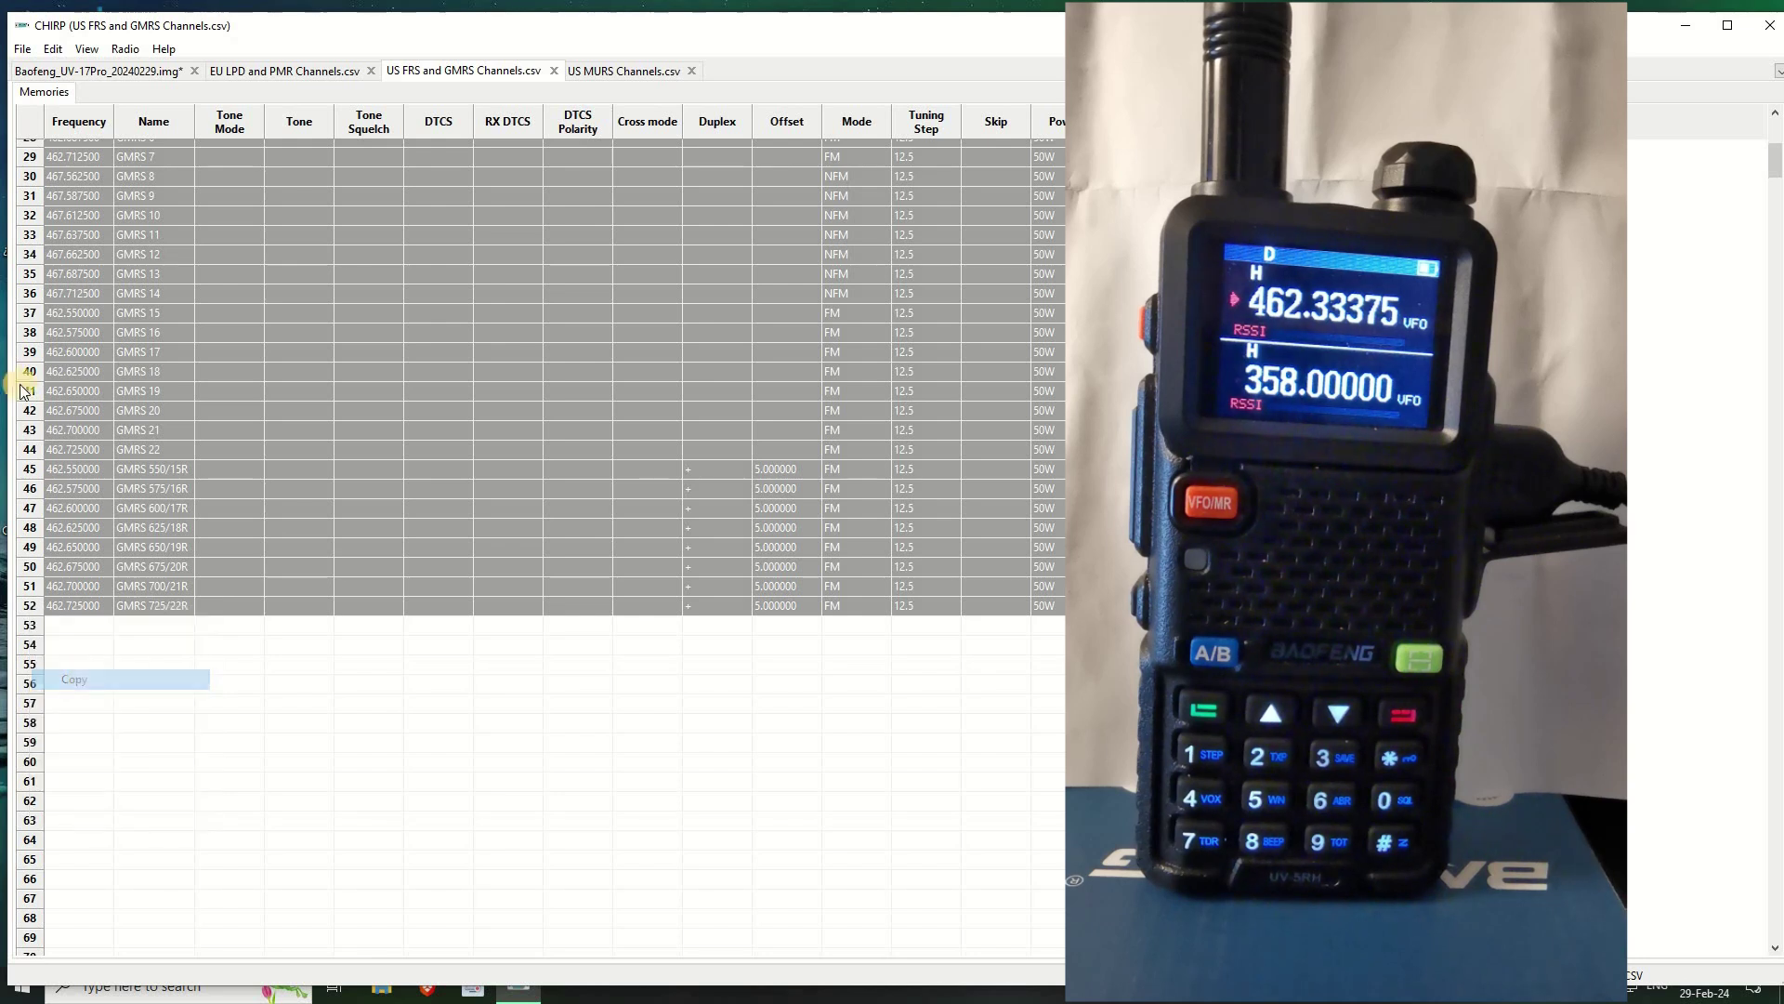
Paste the FRS and GMRS channels into the UV-17Pro image starting at memory 2
click(114, 70)
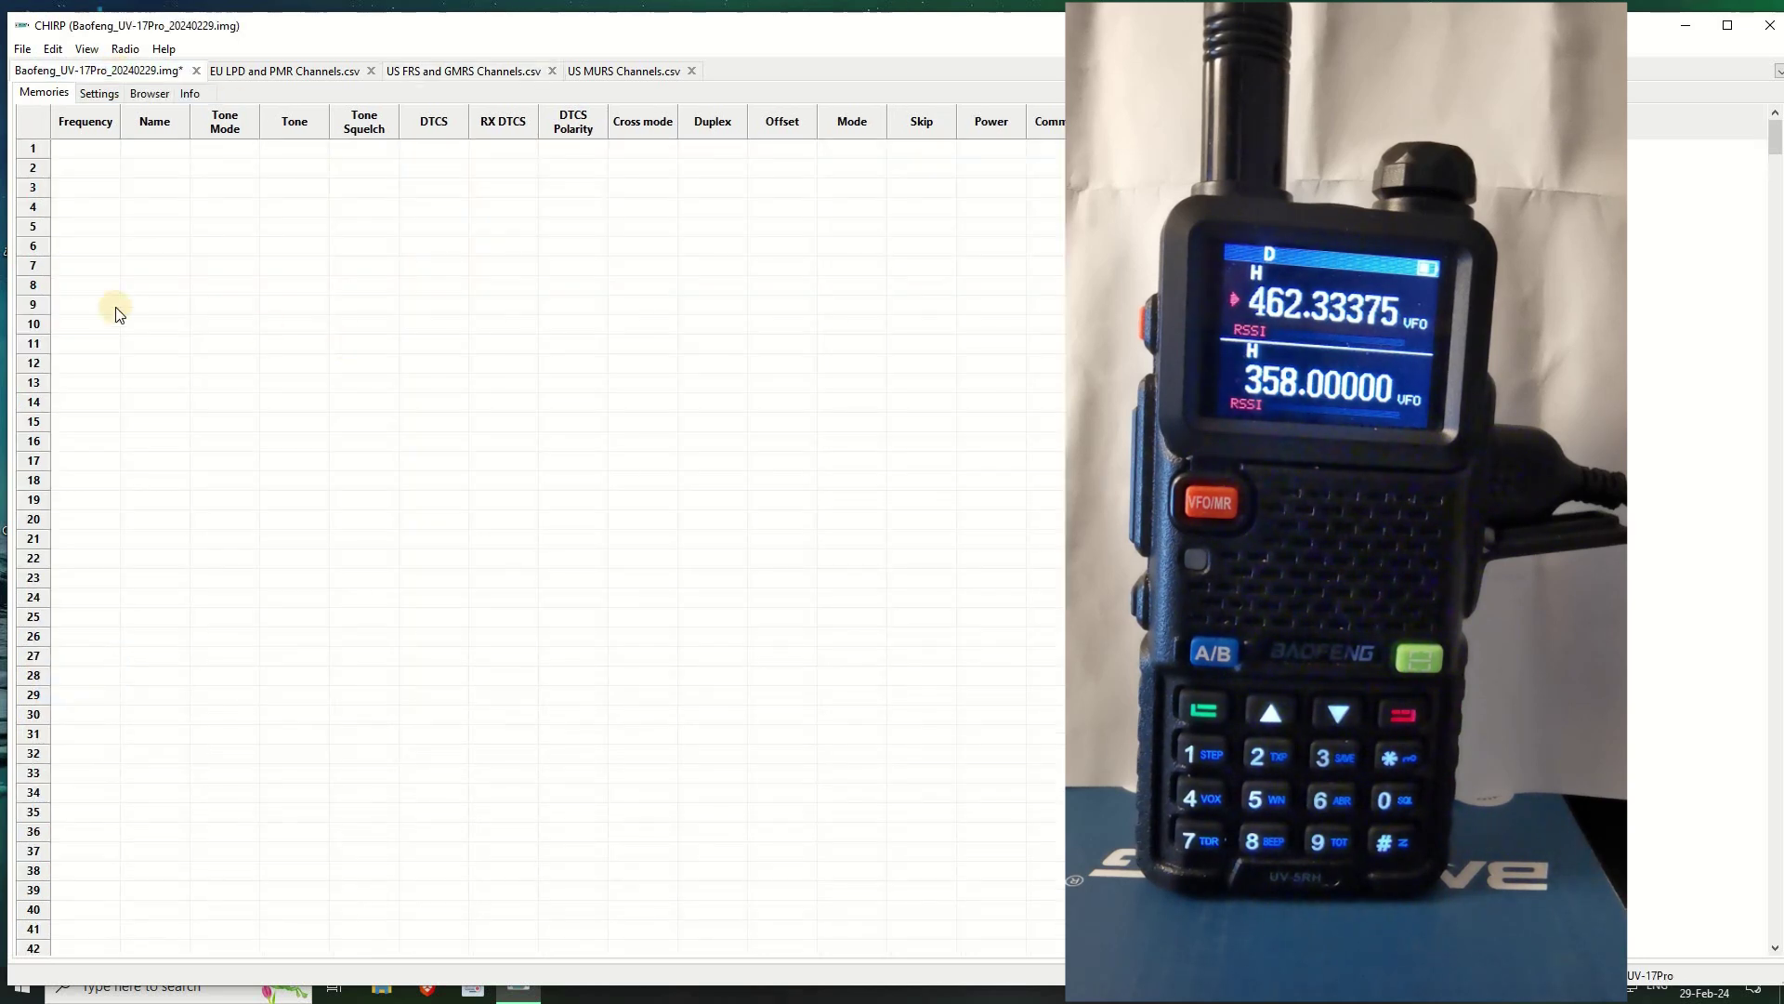
click(36, 169)
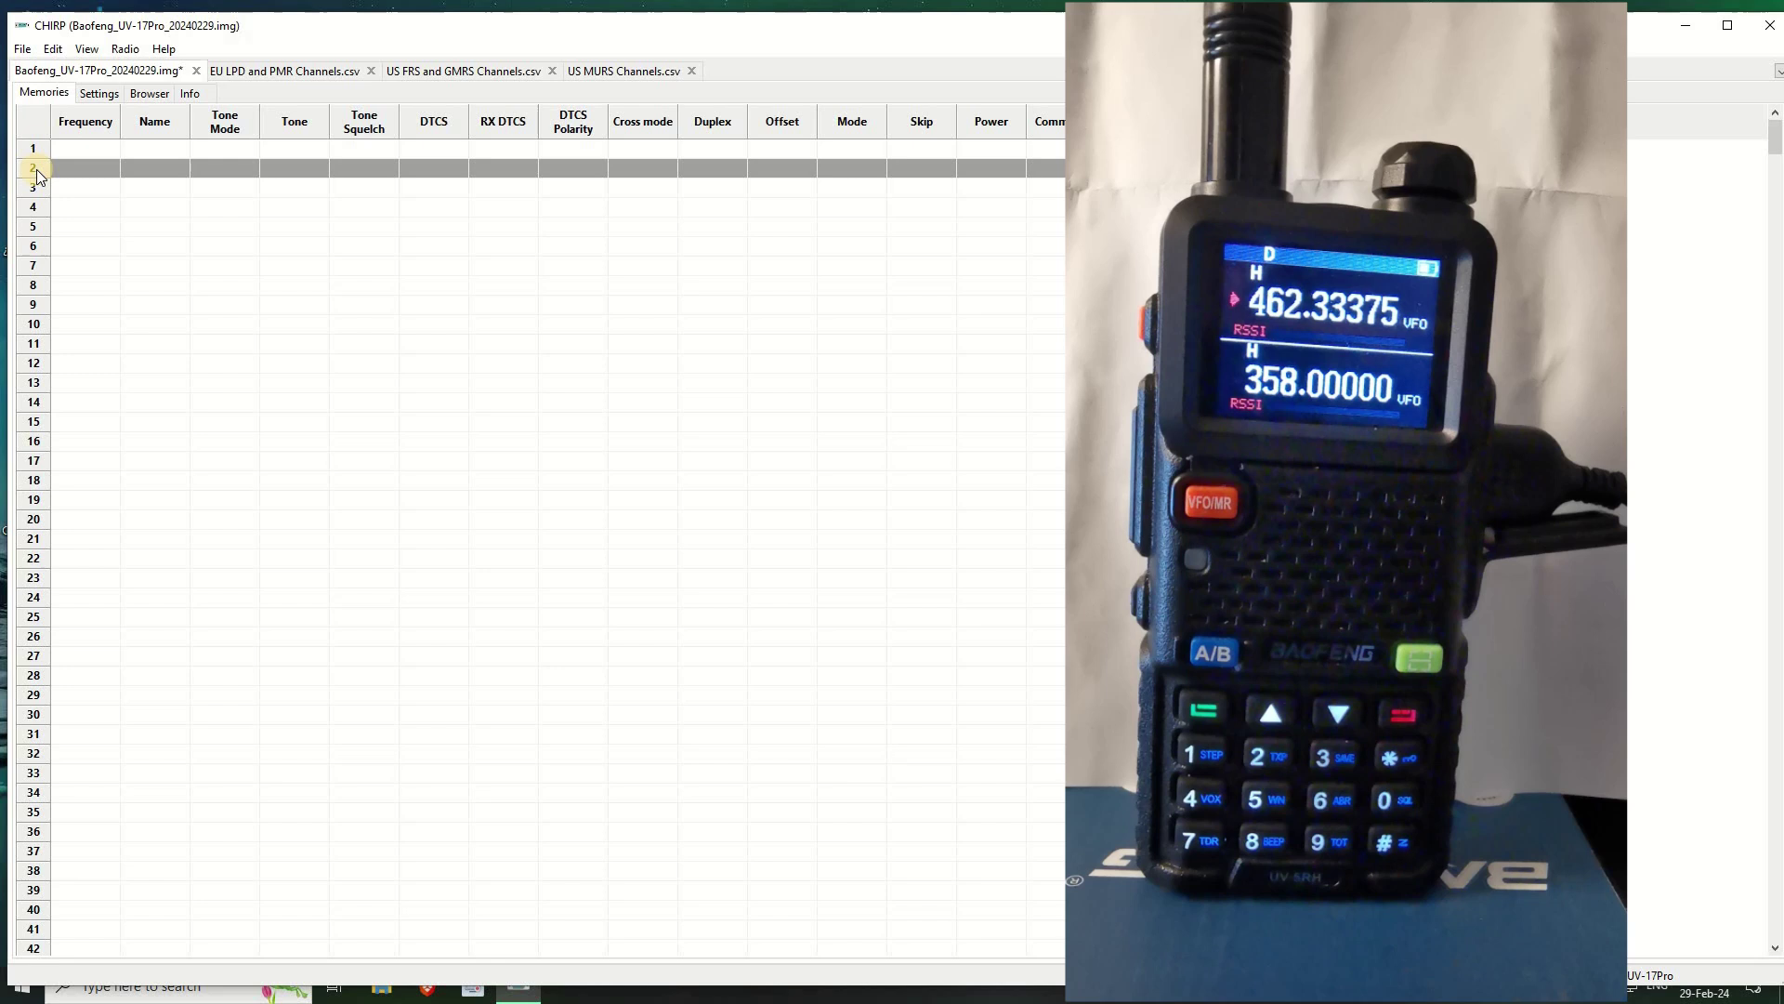
key(ctrl+v)
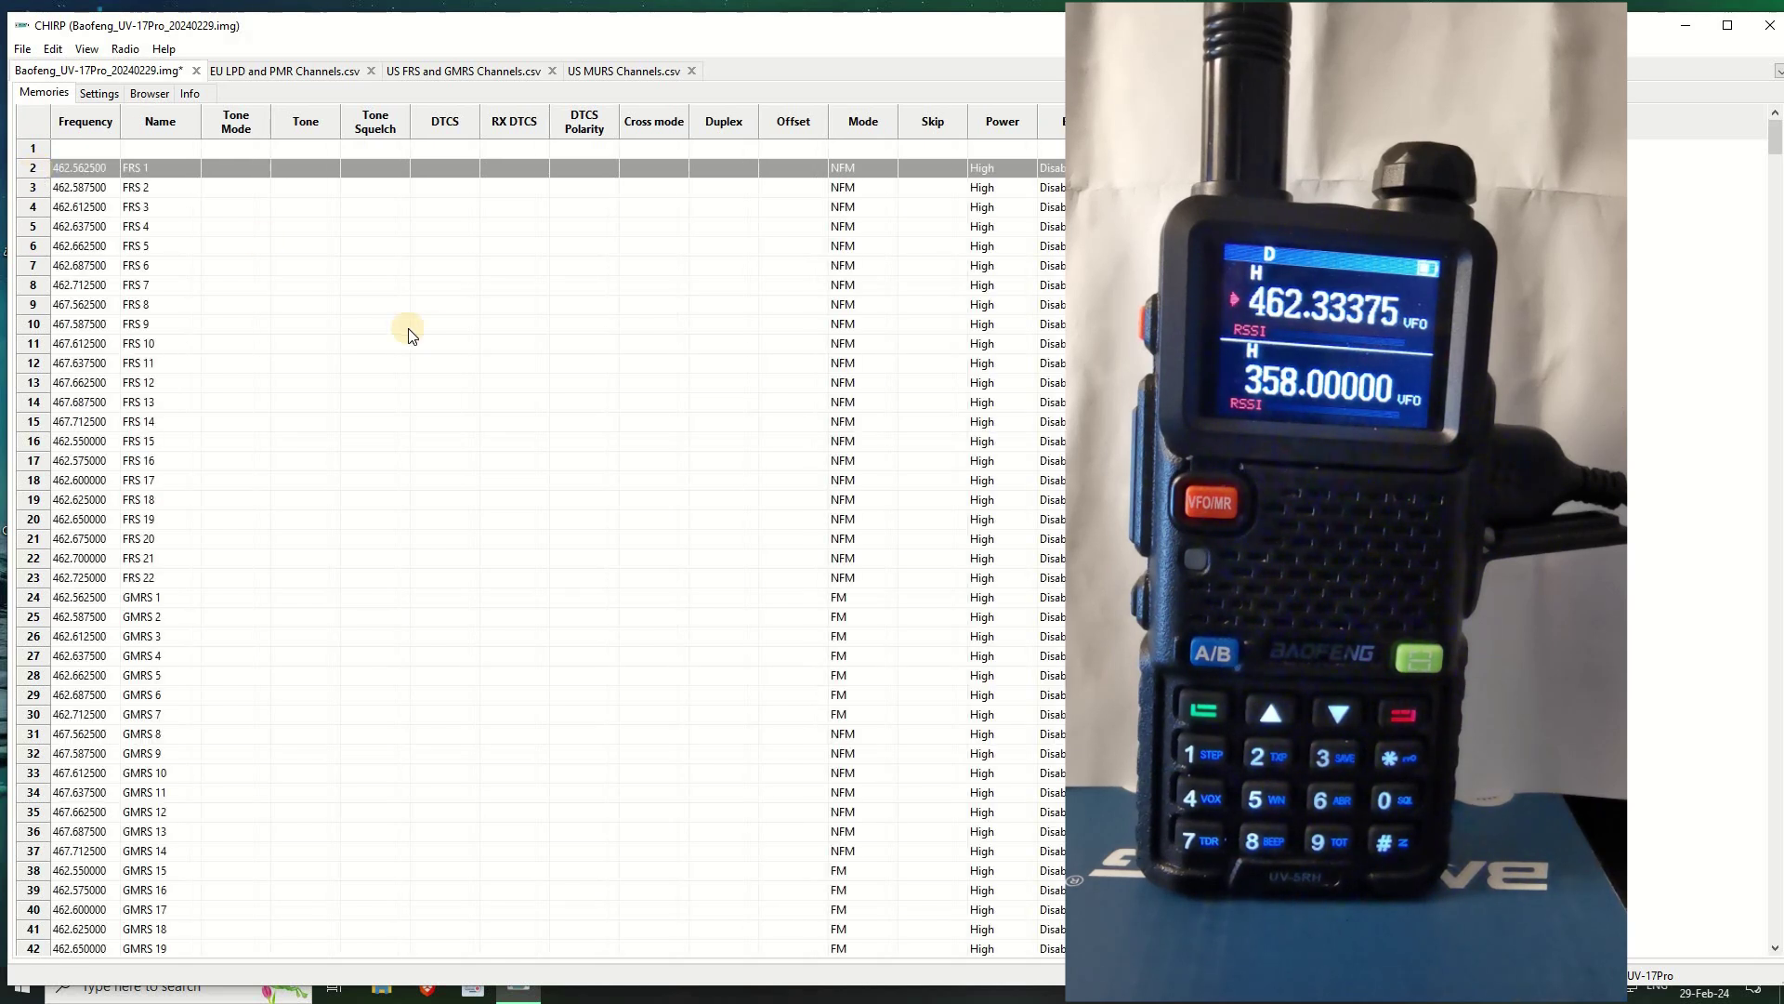
scroll(430, 336, down, 9)
scroll(430, 336, down, 2)
scroll(425, 329, up, 10)
Select rows 1–88, LPD 01 through PMR 16, in the EU list and copy them
click(270, 71)
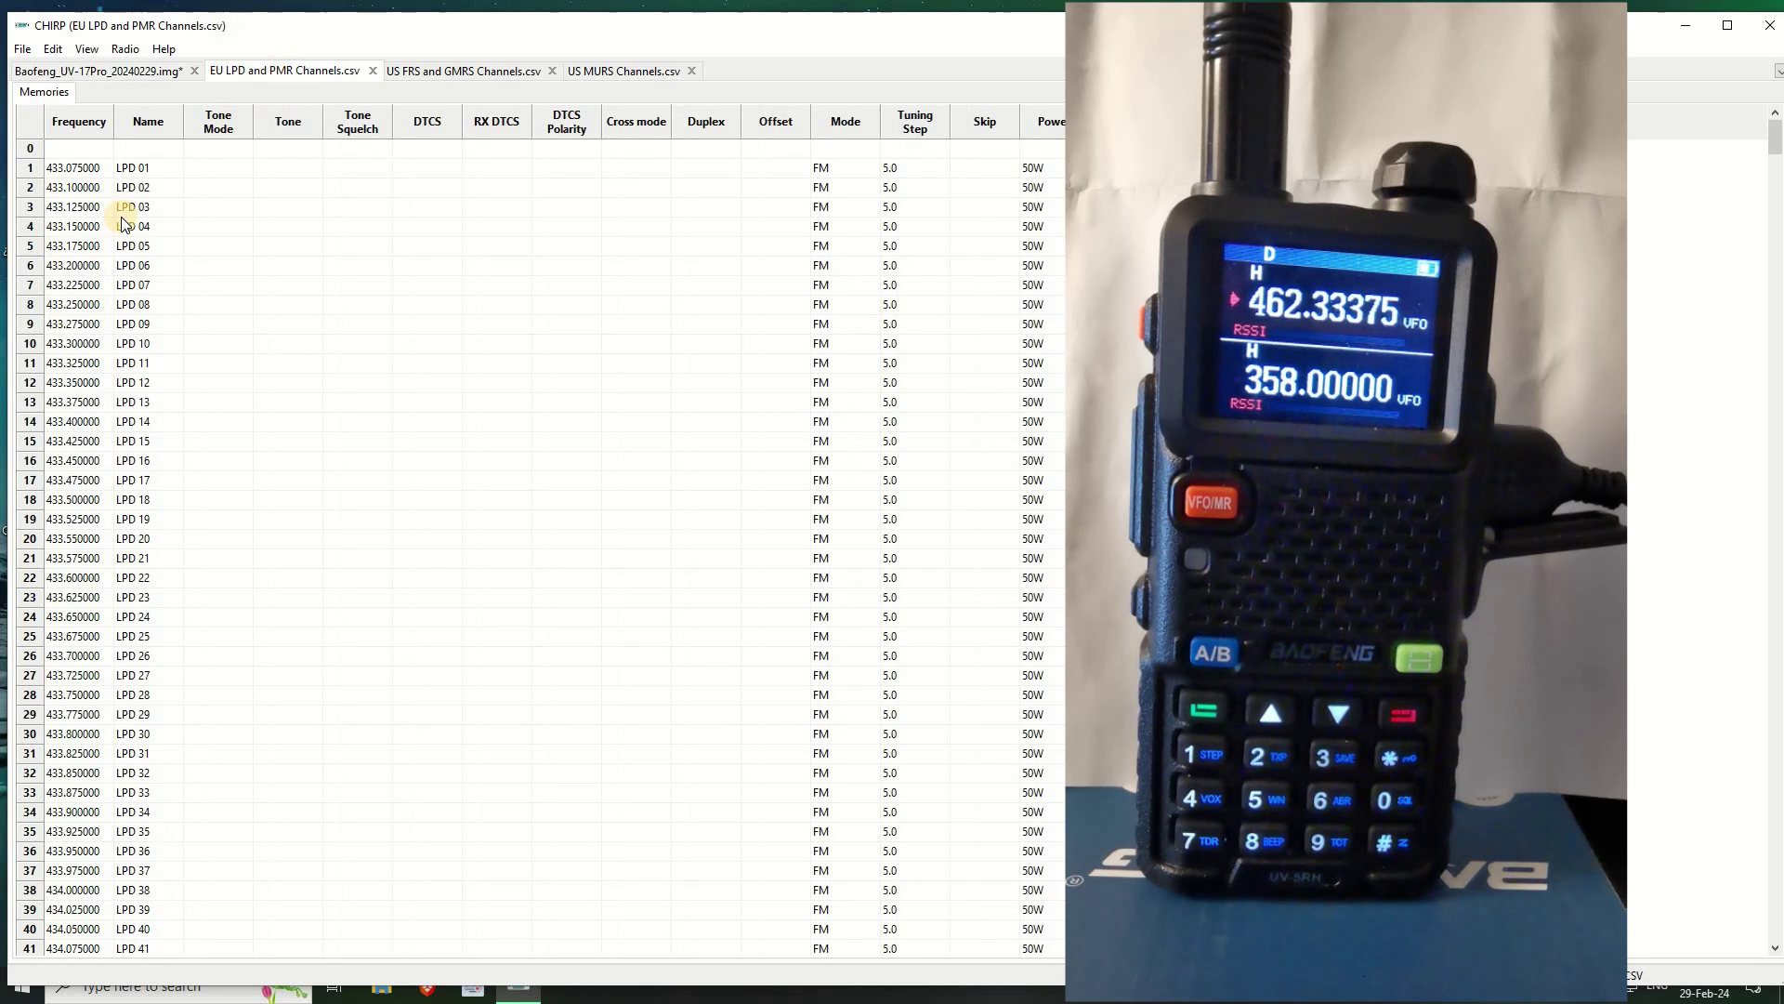
click(31, 169)
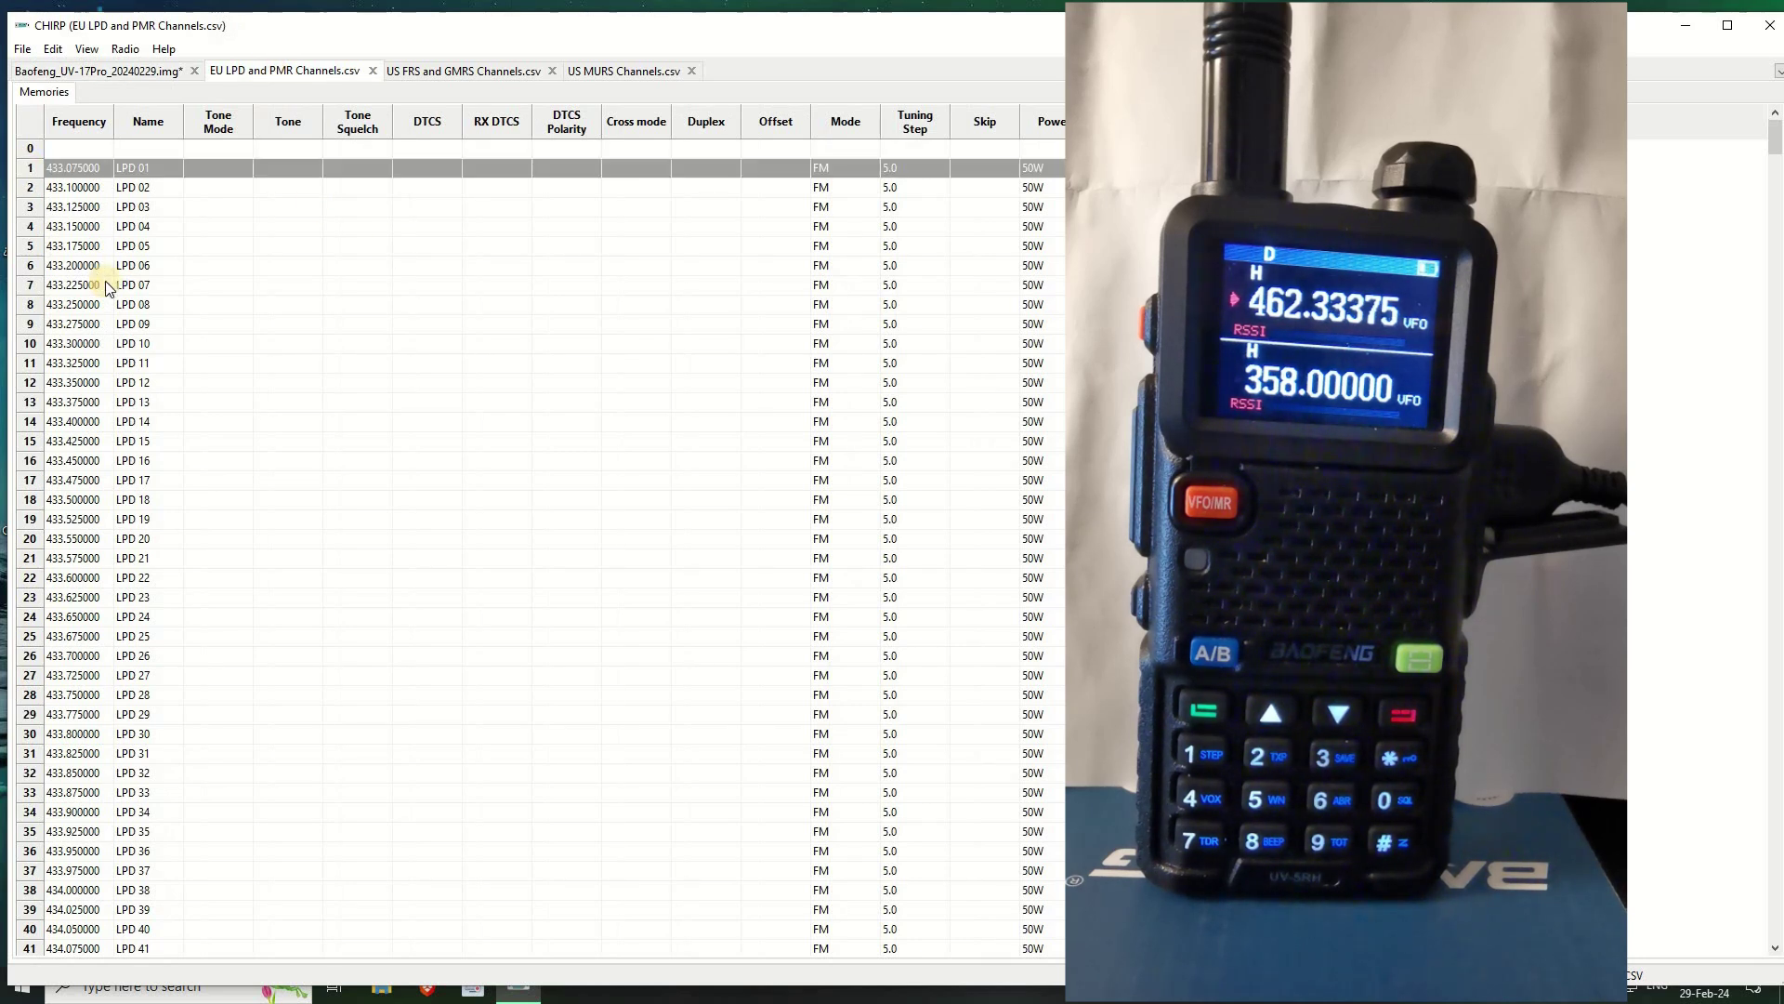
scroll(147, 337, down, 8)
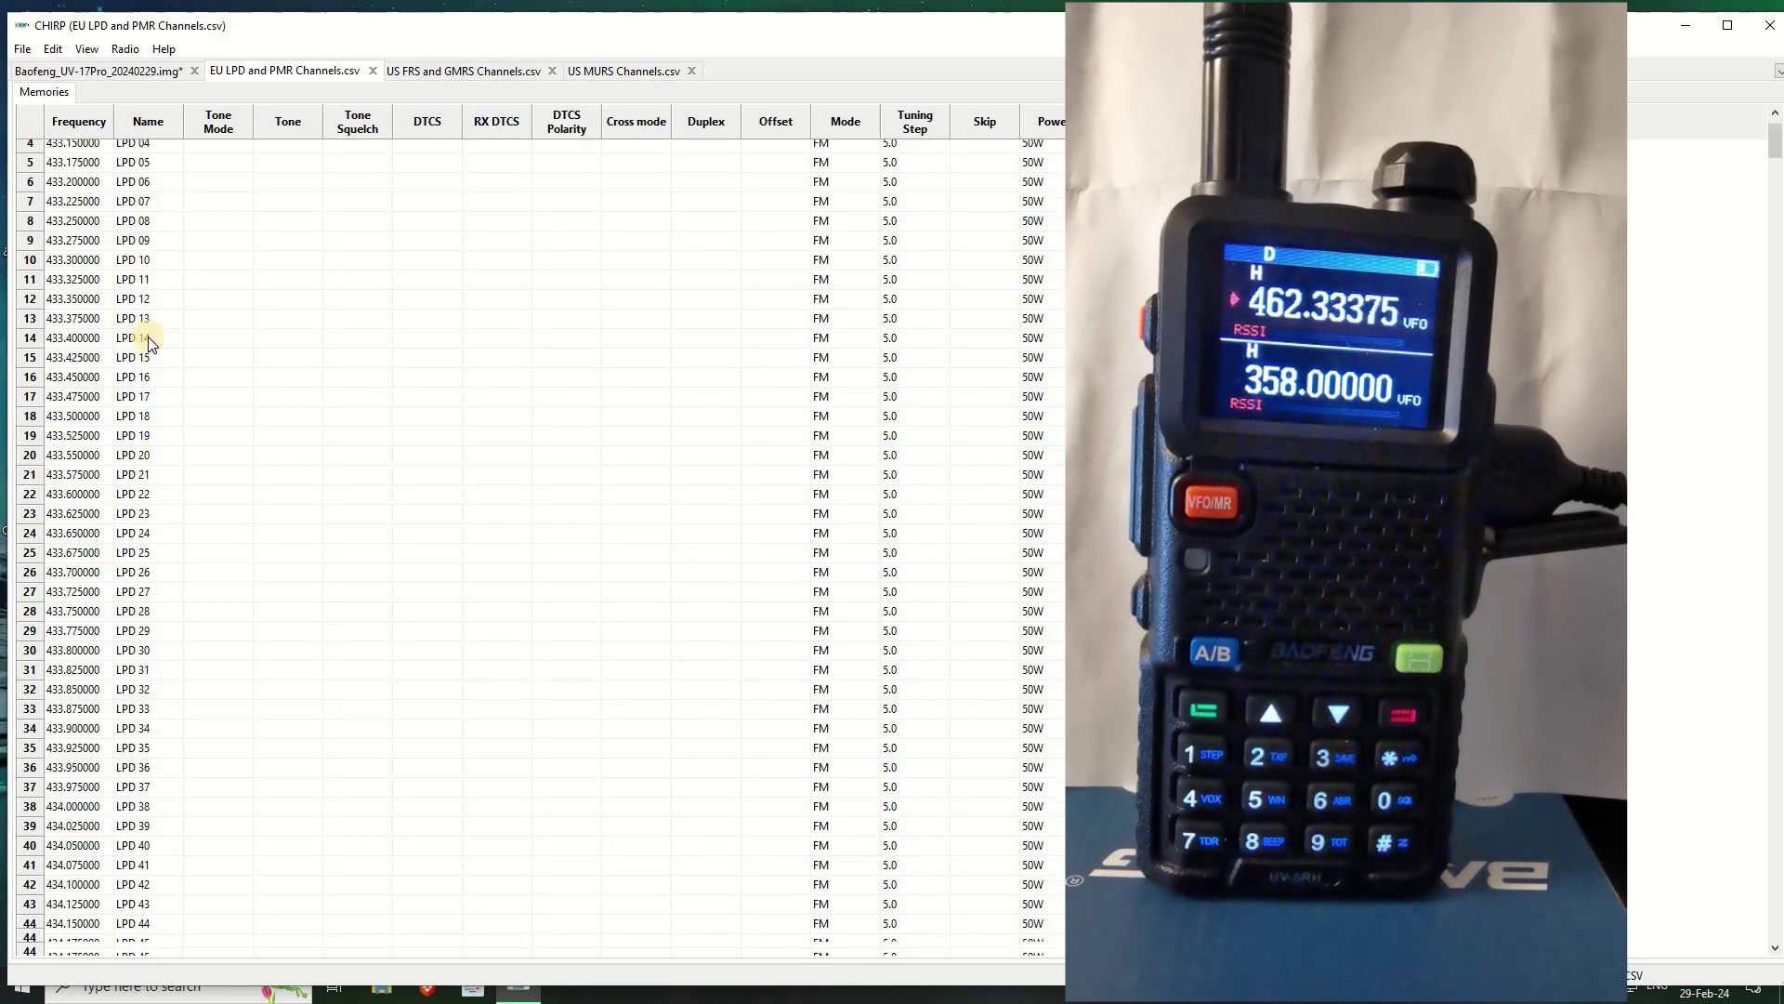
scroll(146, 337, down, 13)
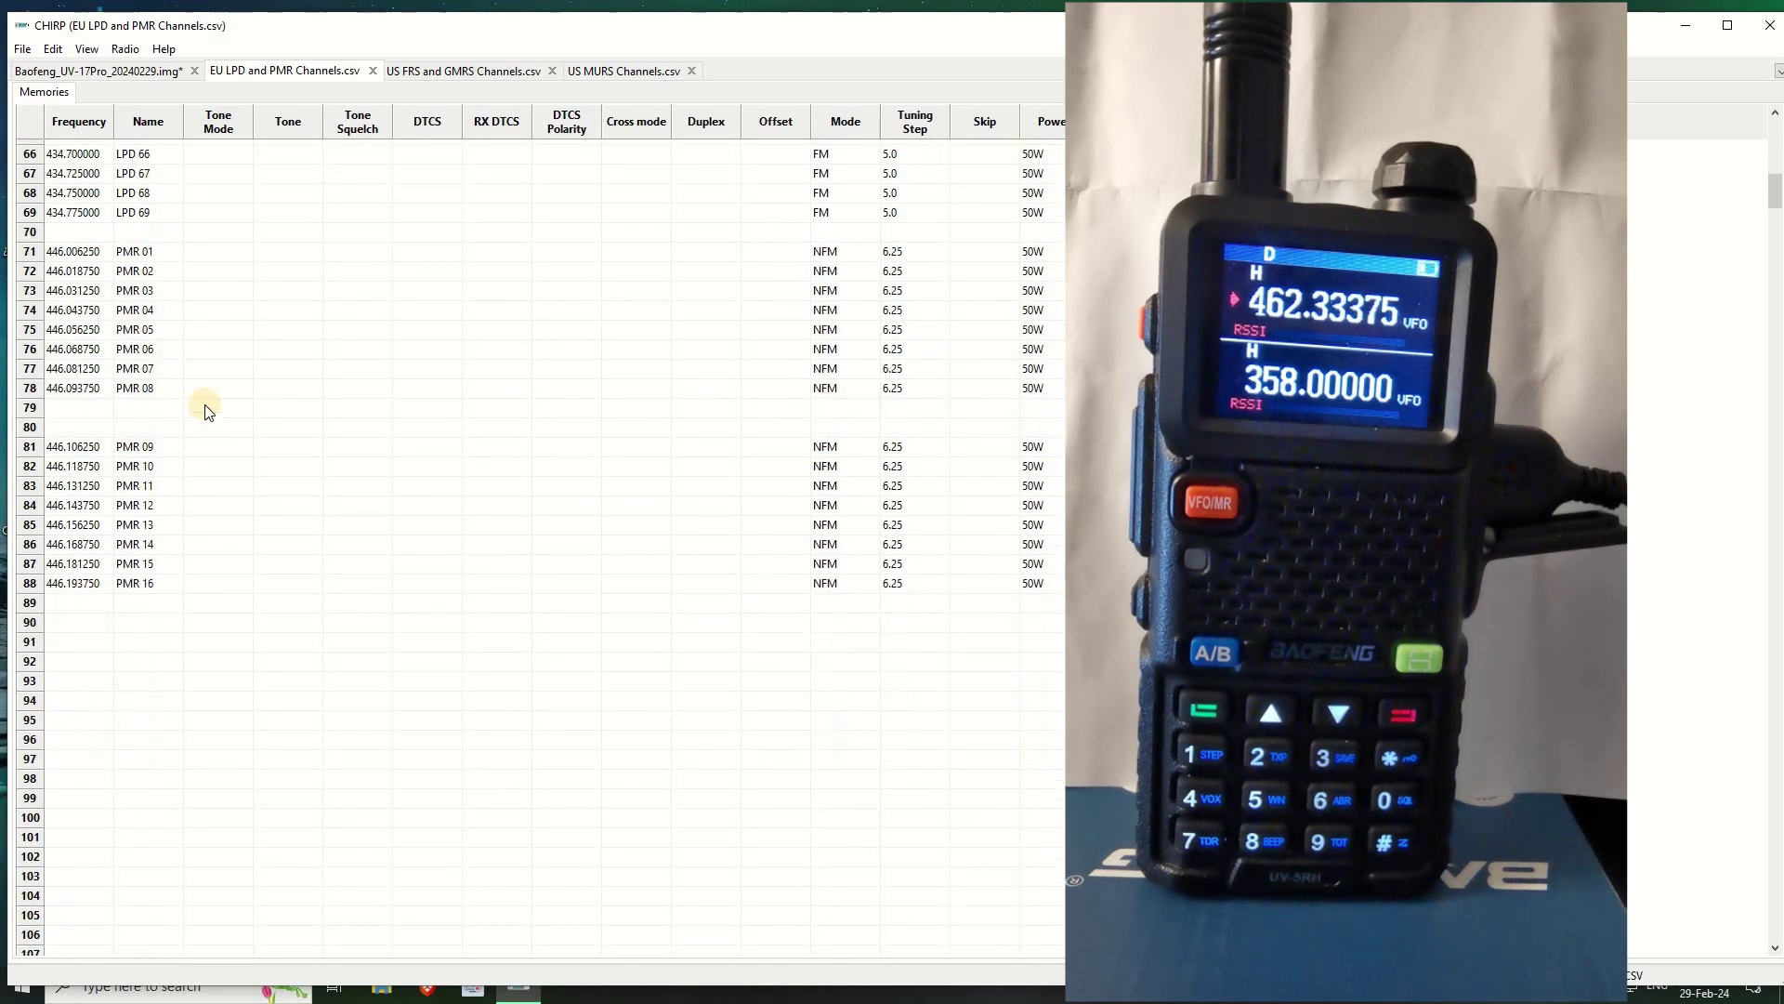
shift+click(36, 583)
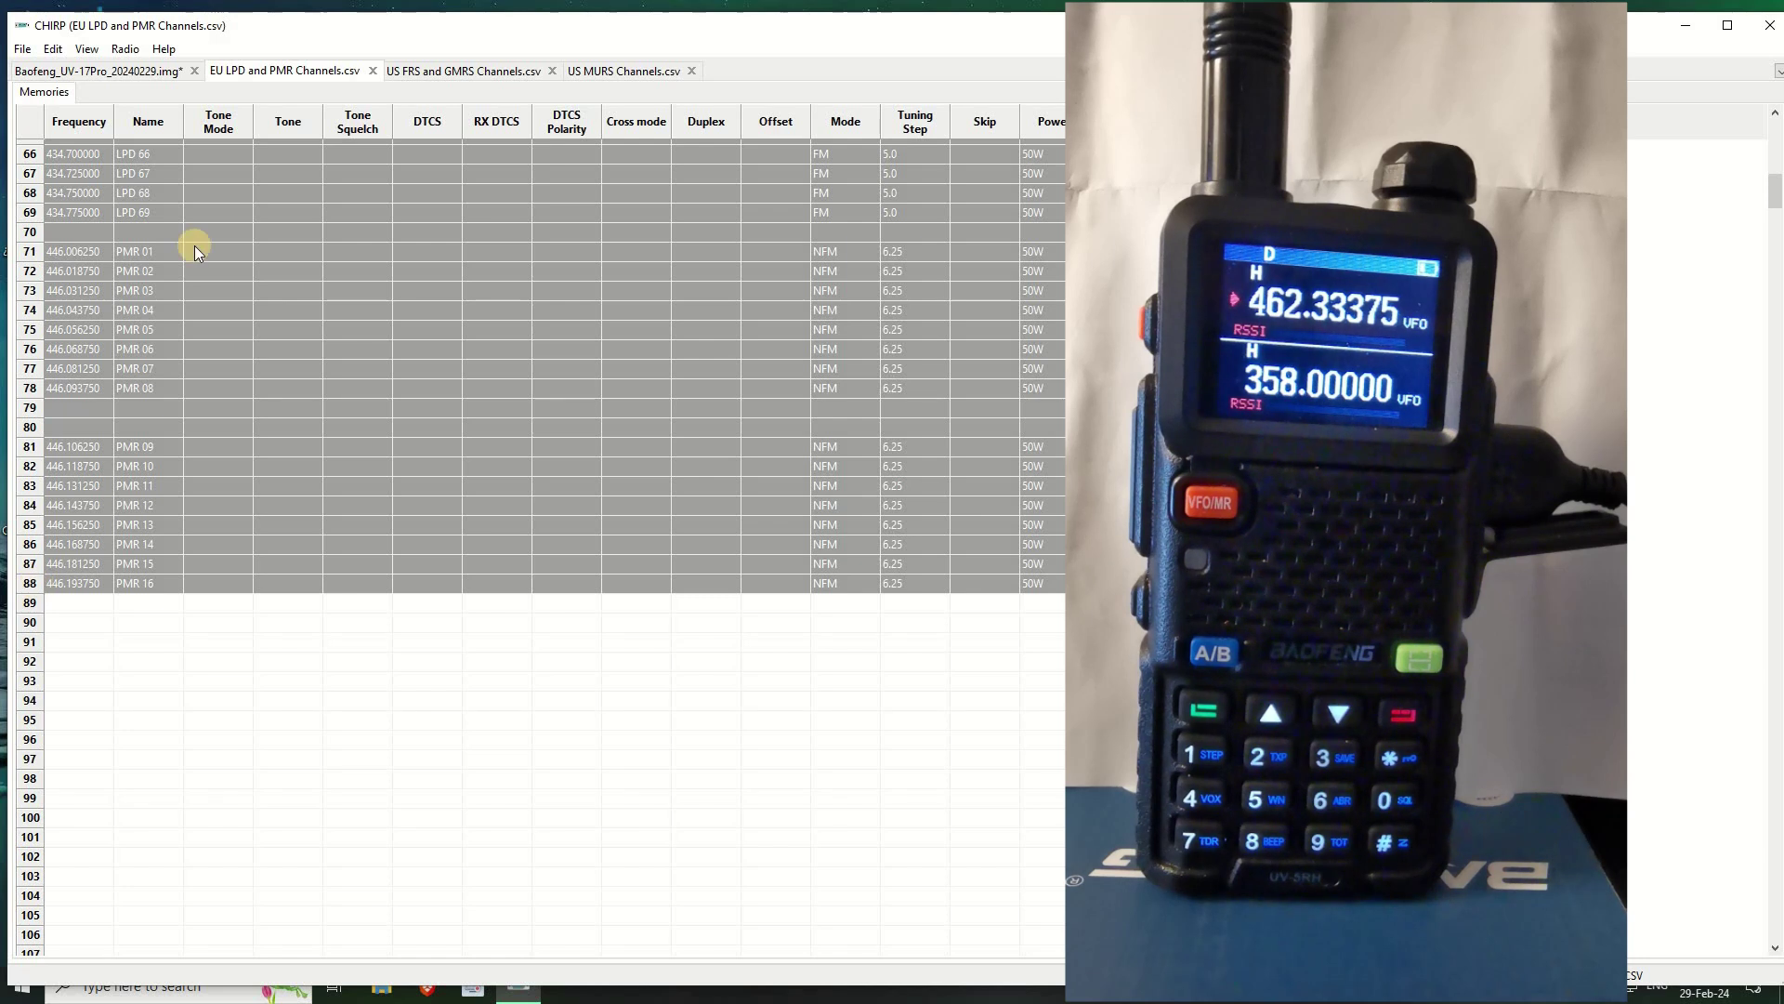
right_click(31, 586)
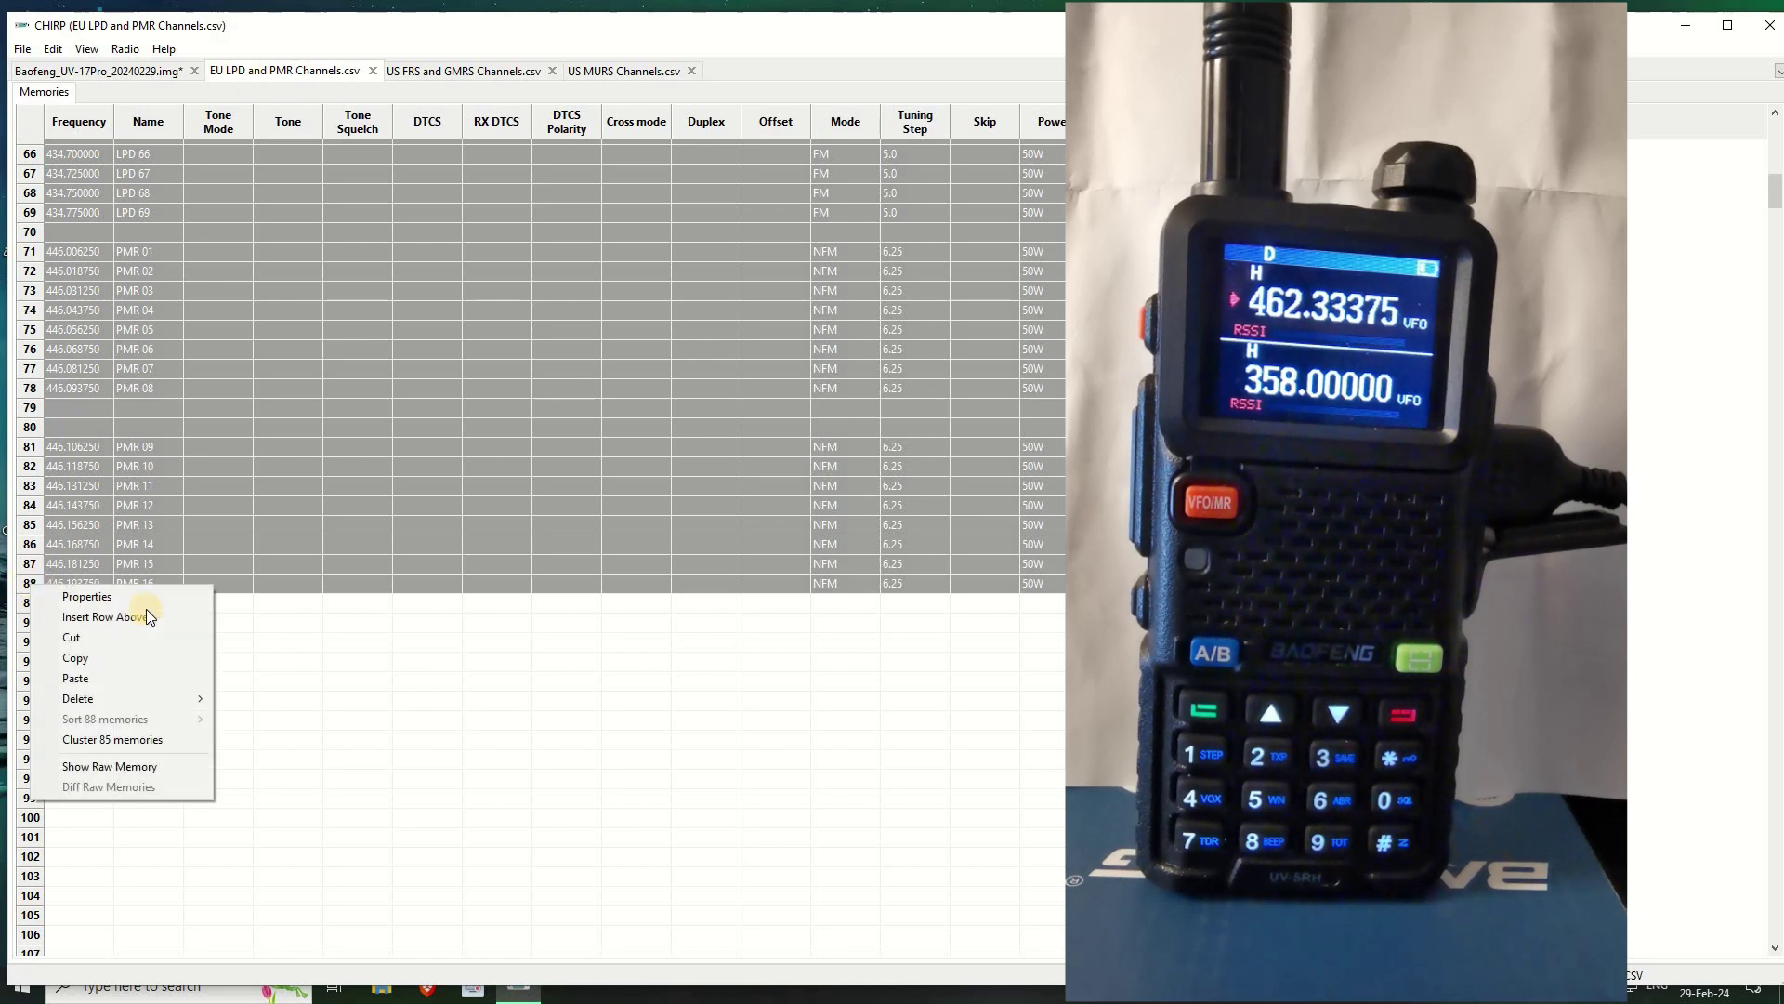
click(85, 658)
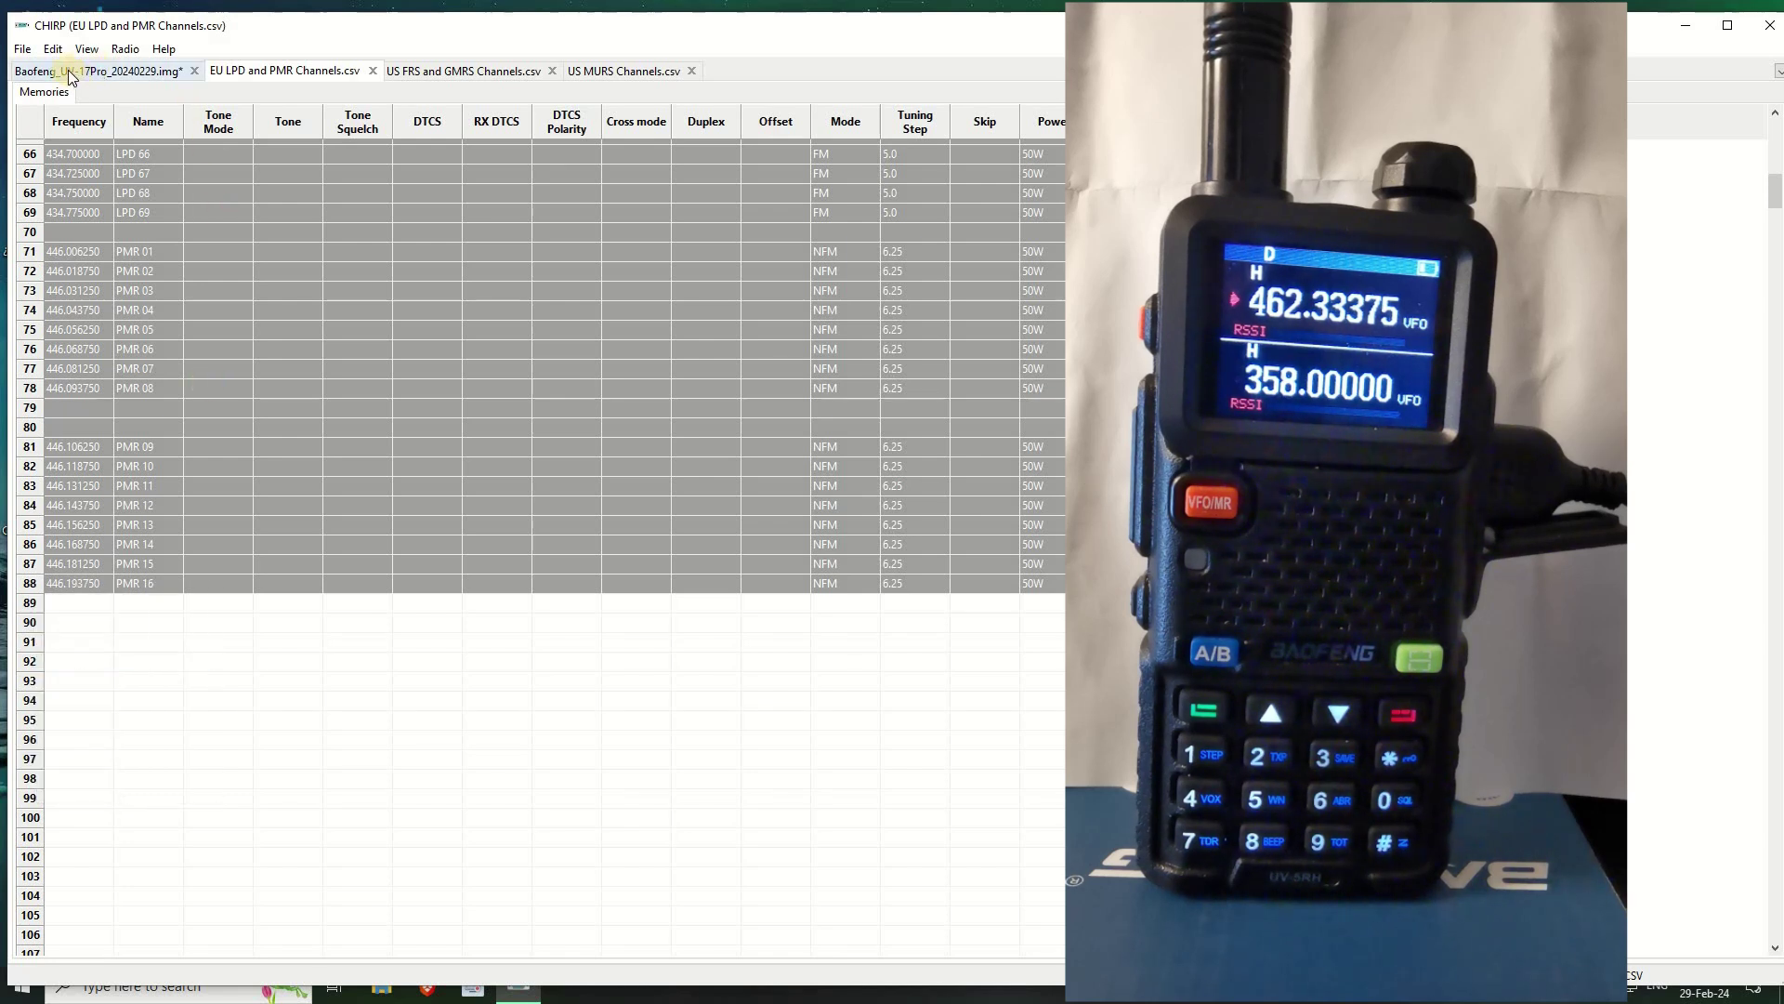
Paste the LPD and PMR channels into the UV-17Pro image starting at memory 100
click(70, 74)
scroll(235, 325, down, 15)
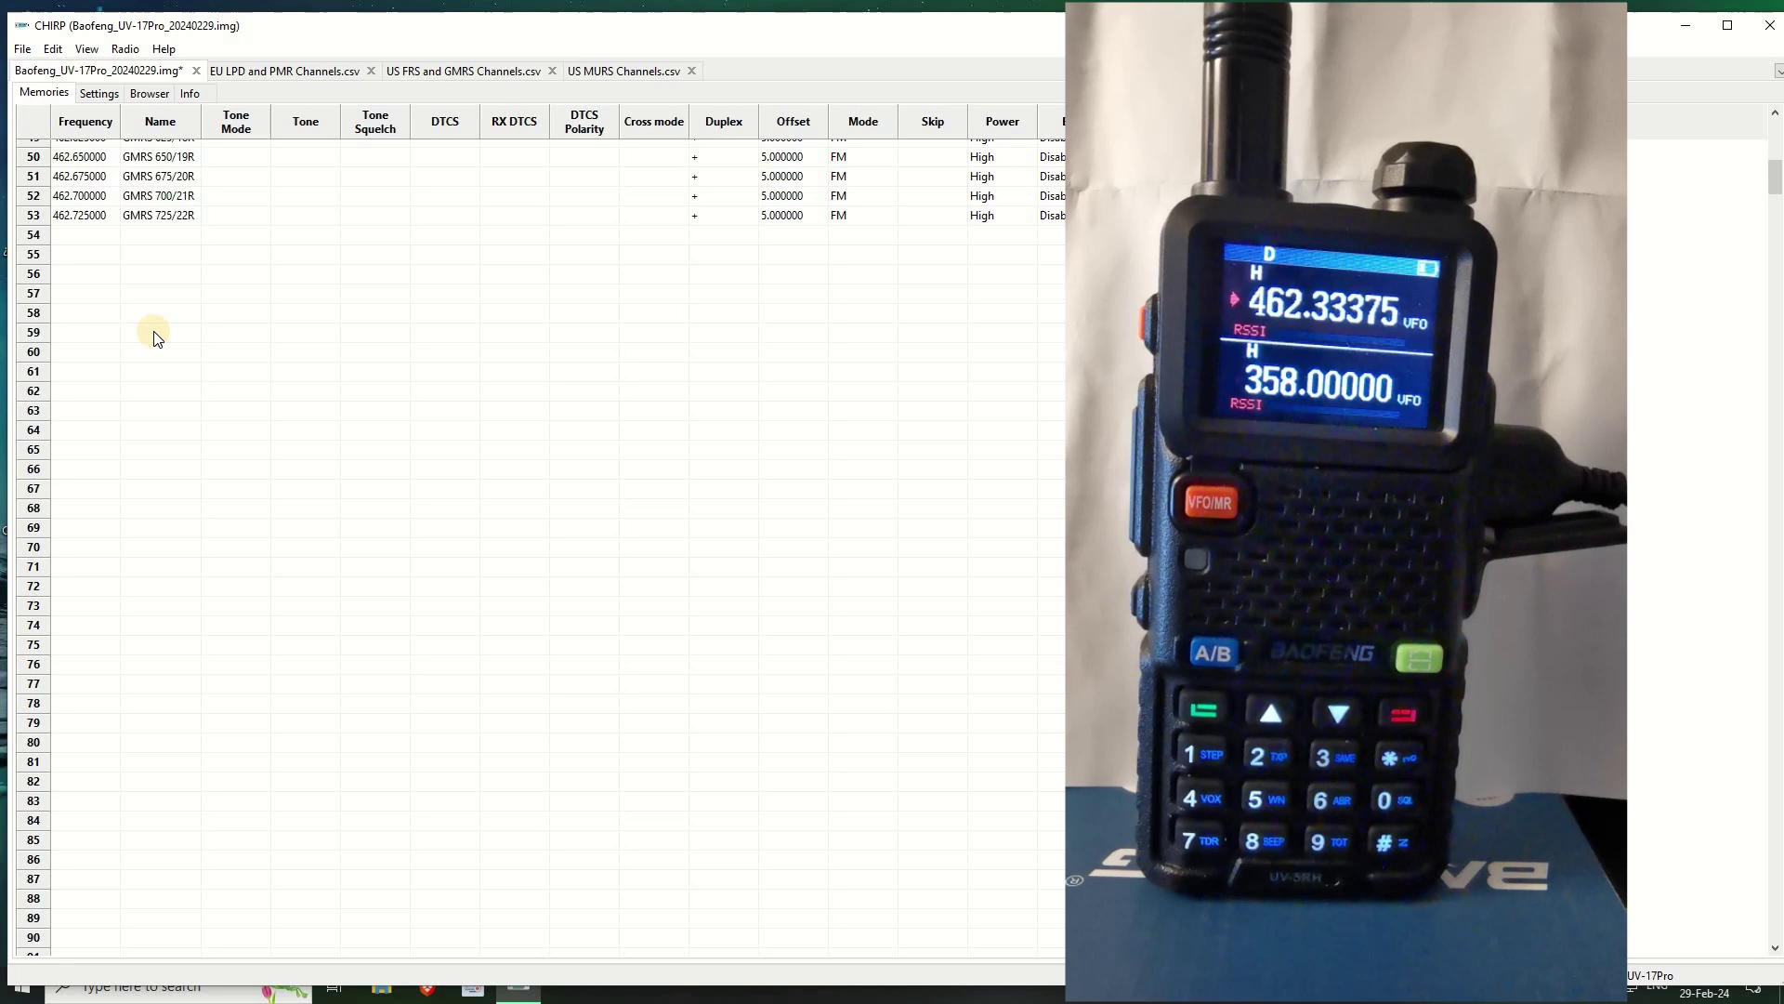
scroll(154, 336, down, 12)
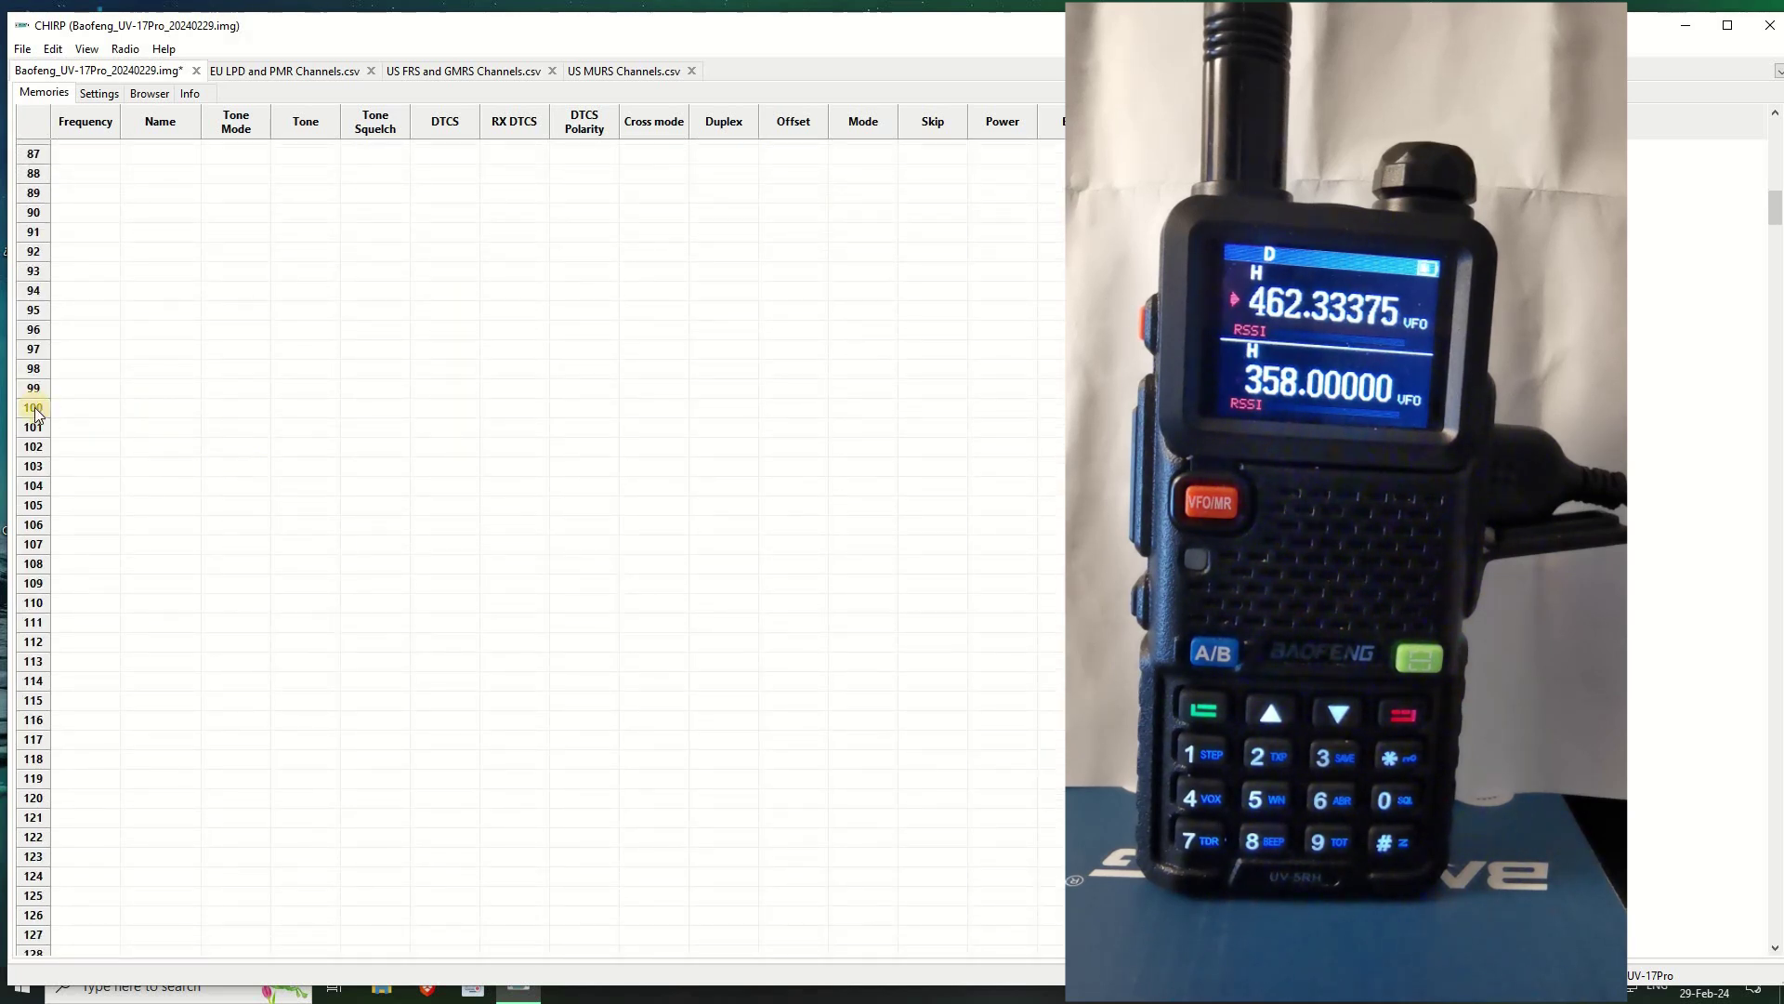
click(33, 408)
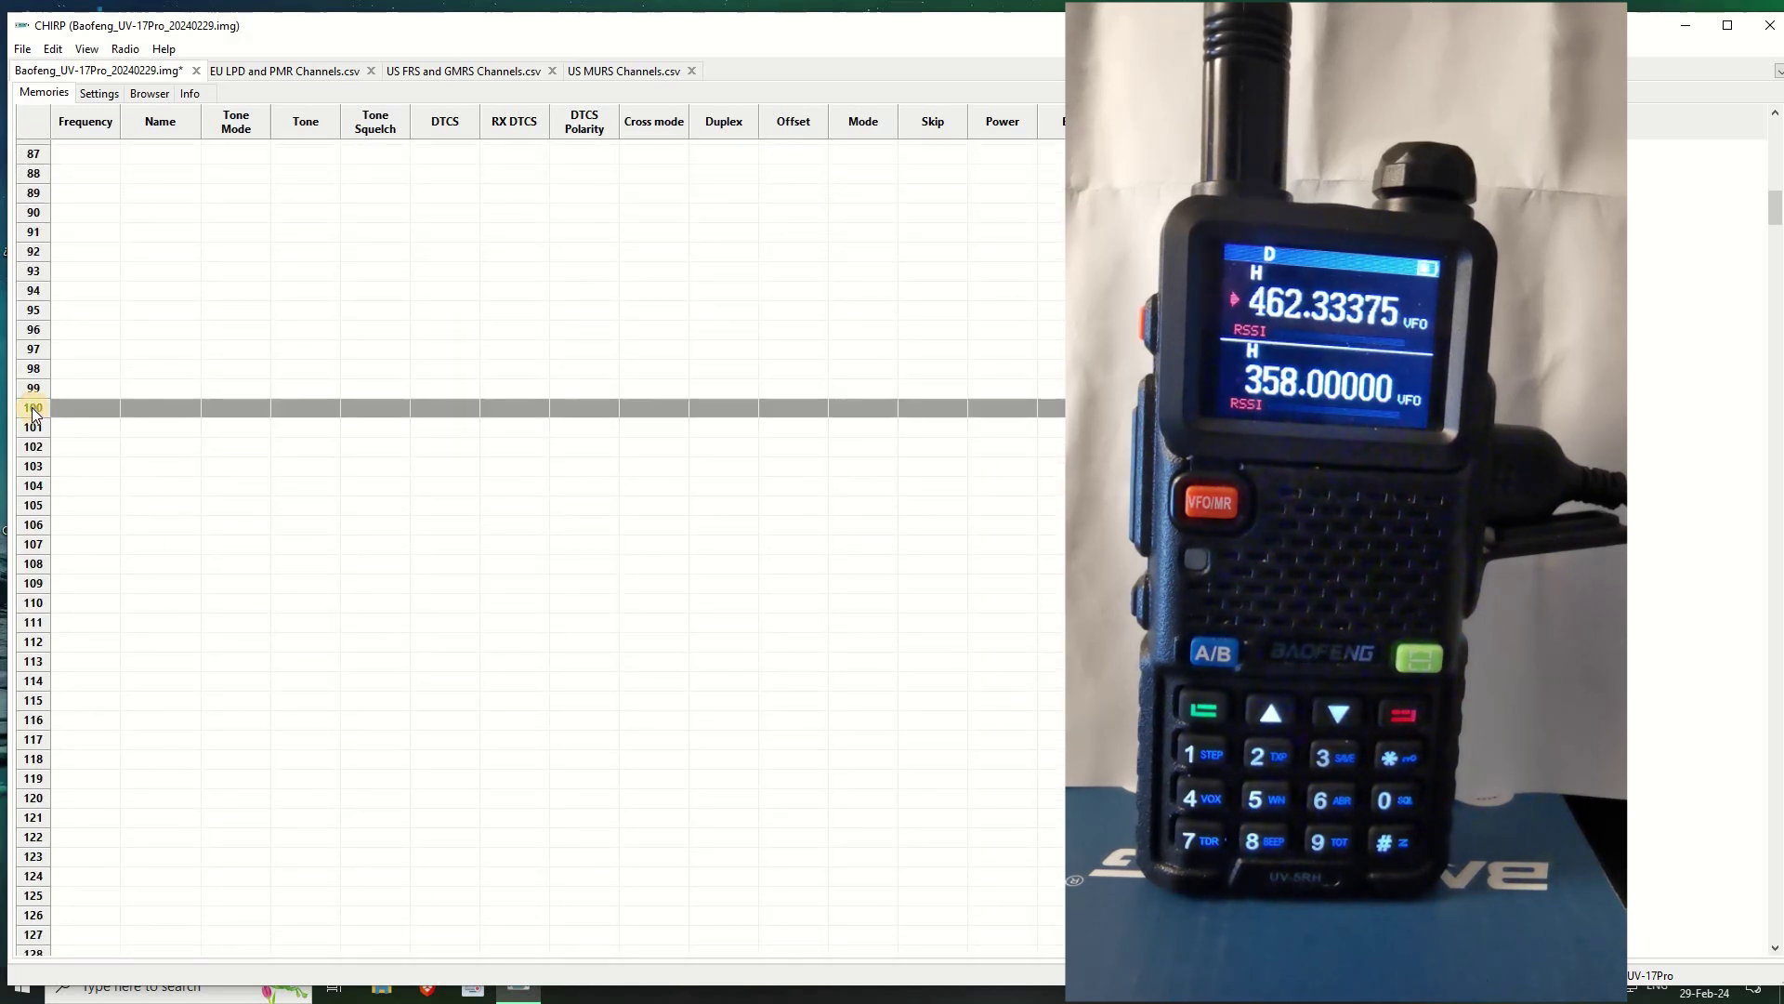
key(ctrl+v)
scroll(214, 441, up, 6)
scroll(218, 455, up, 20)
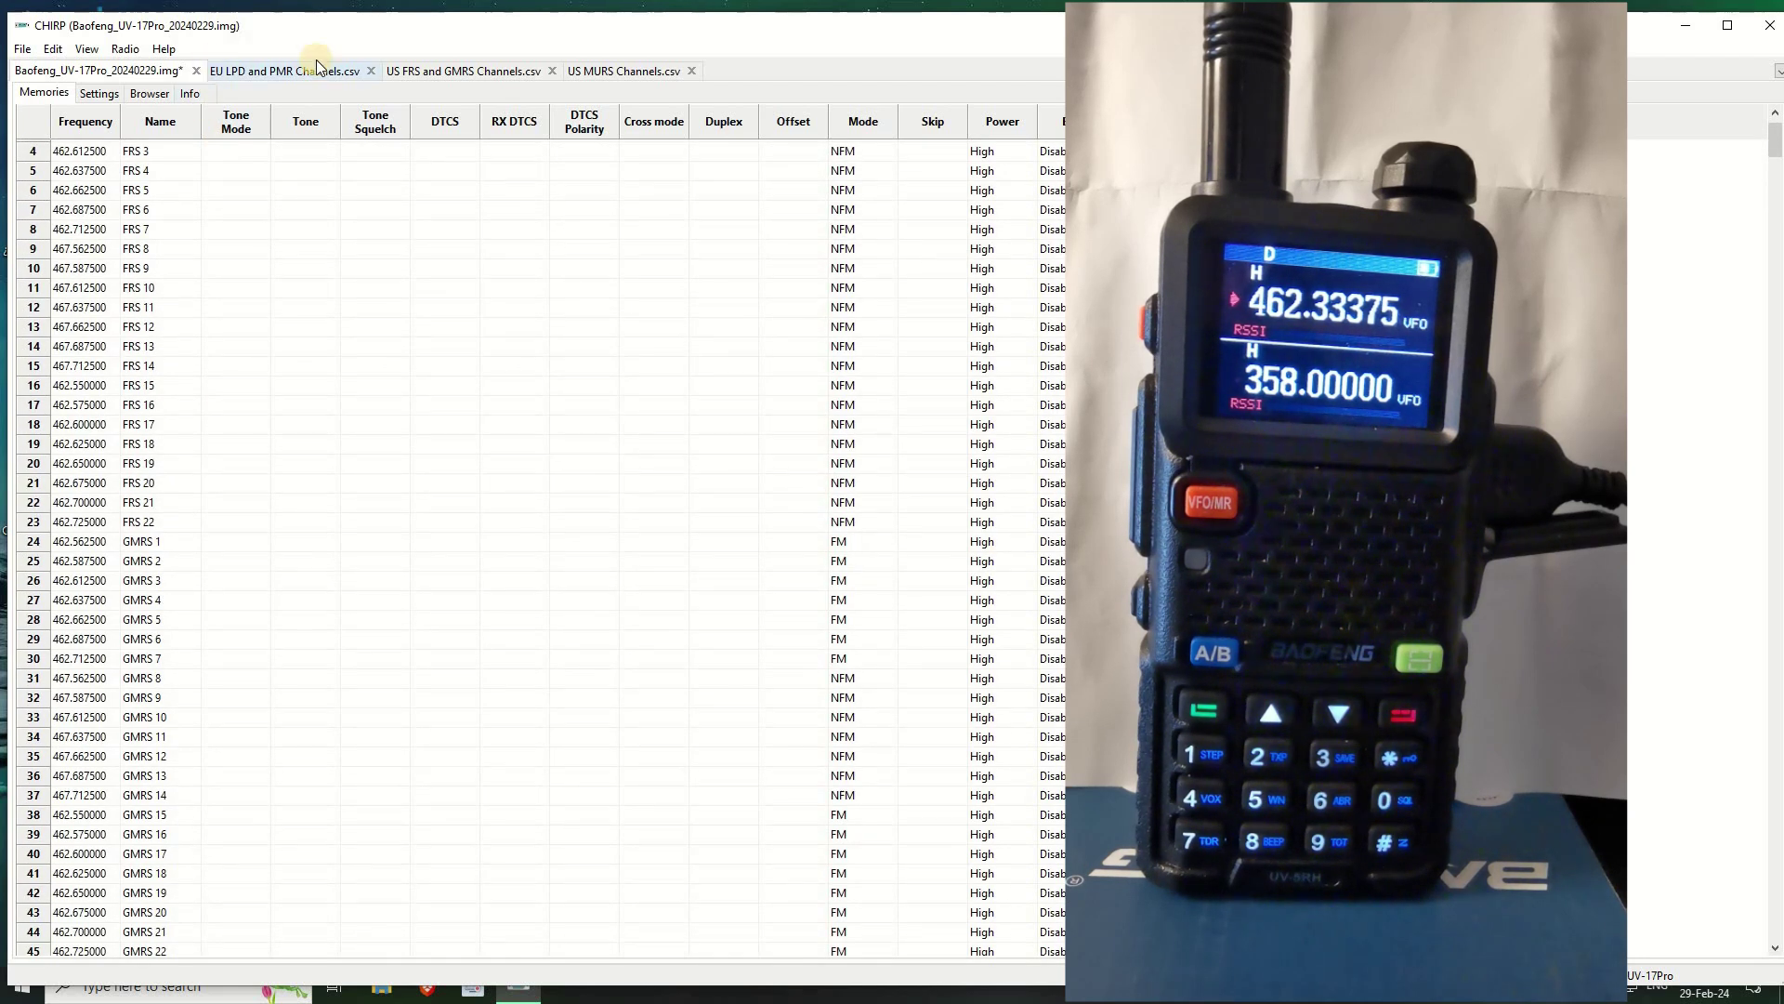
Copy the five MURS channels, MURS 1 through Green Dot, from the US MURS list
click(626, 73)
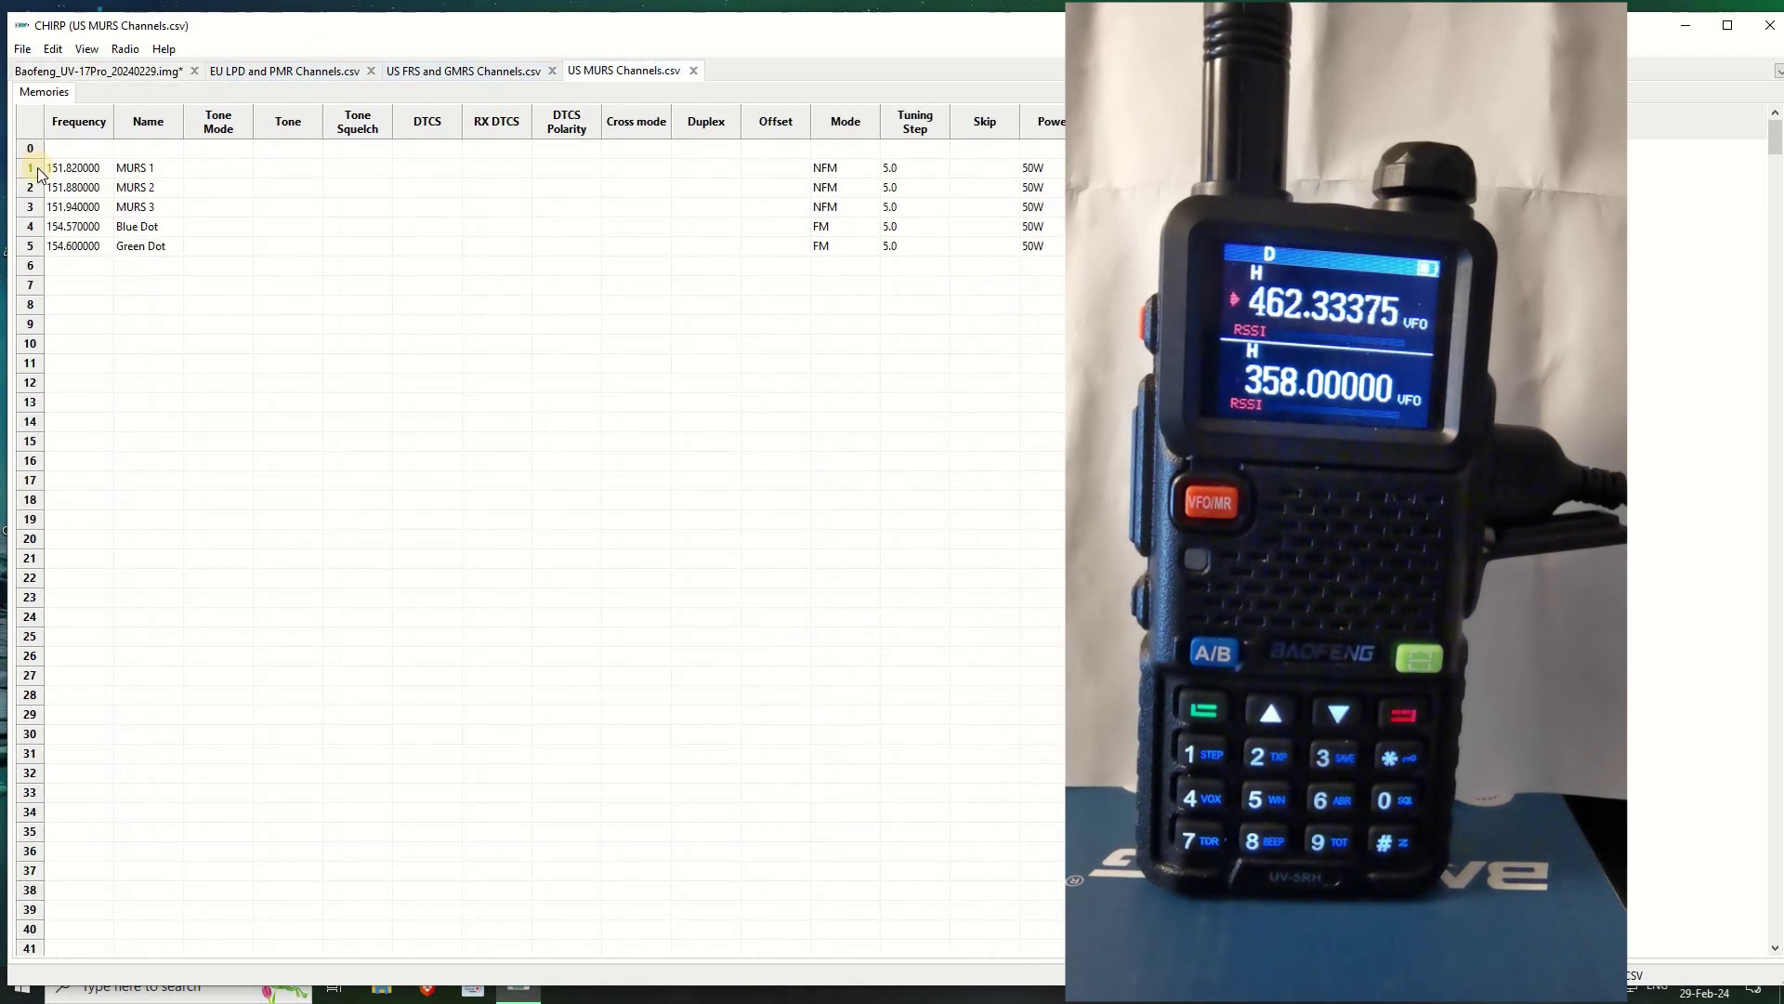
click(32, 170)
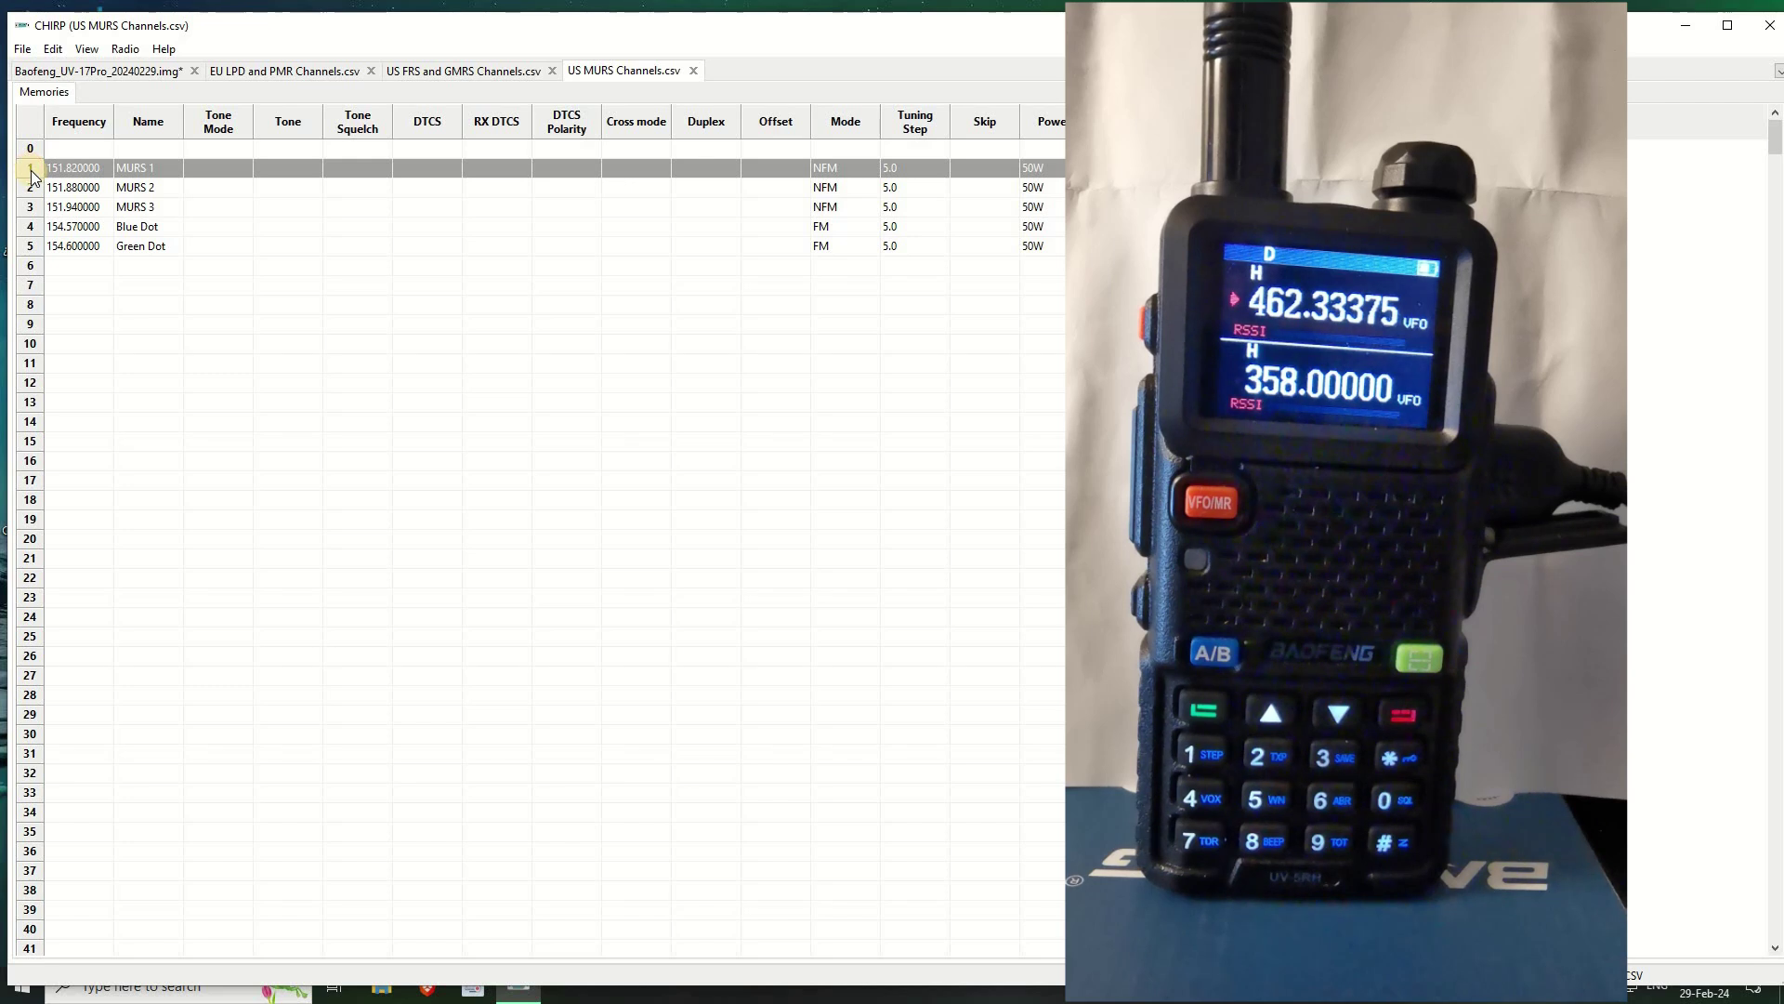
shift+click(36, 247)
right_click(37, 247)
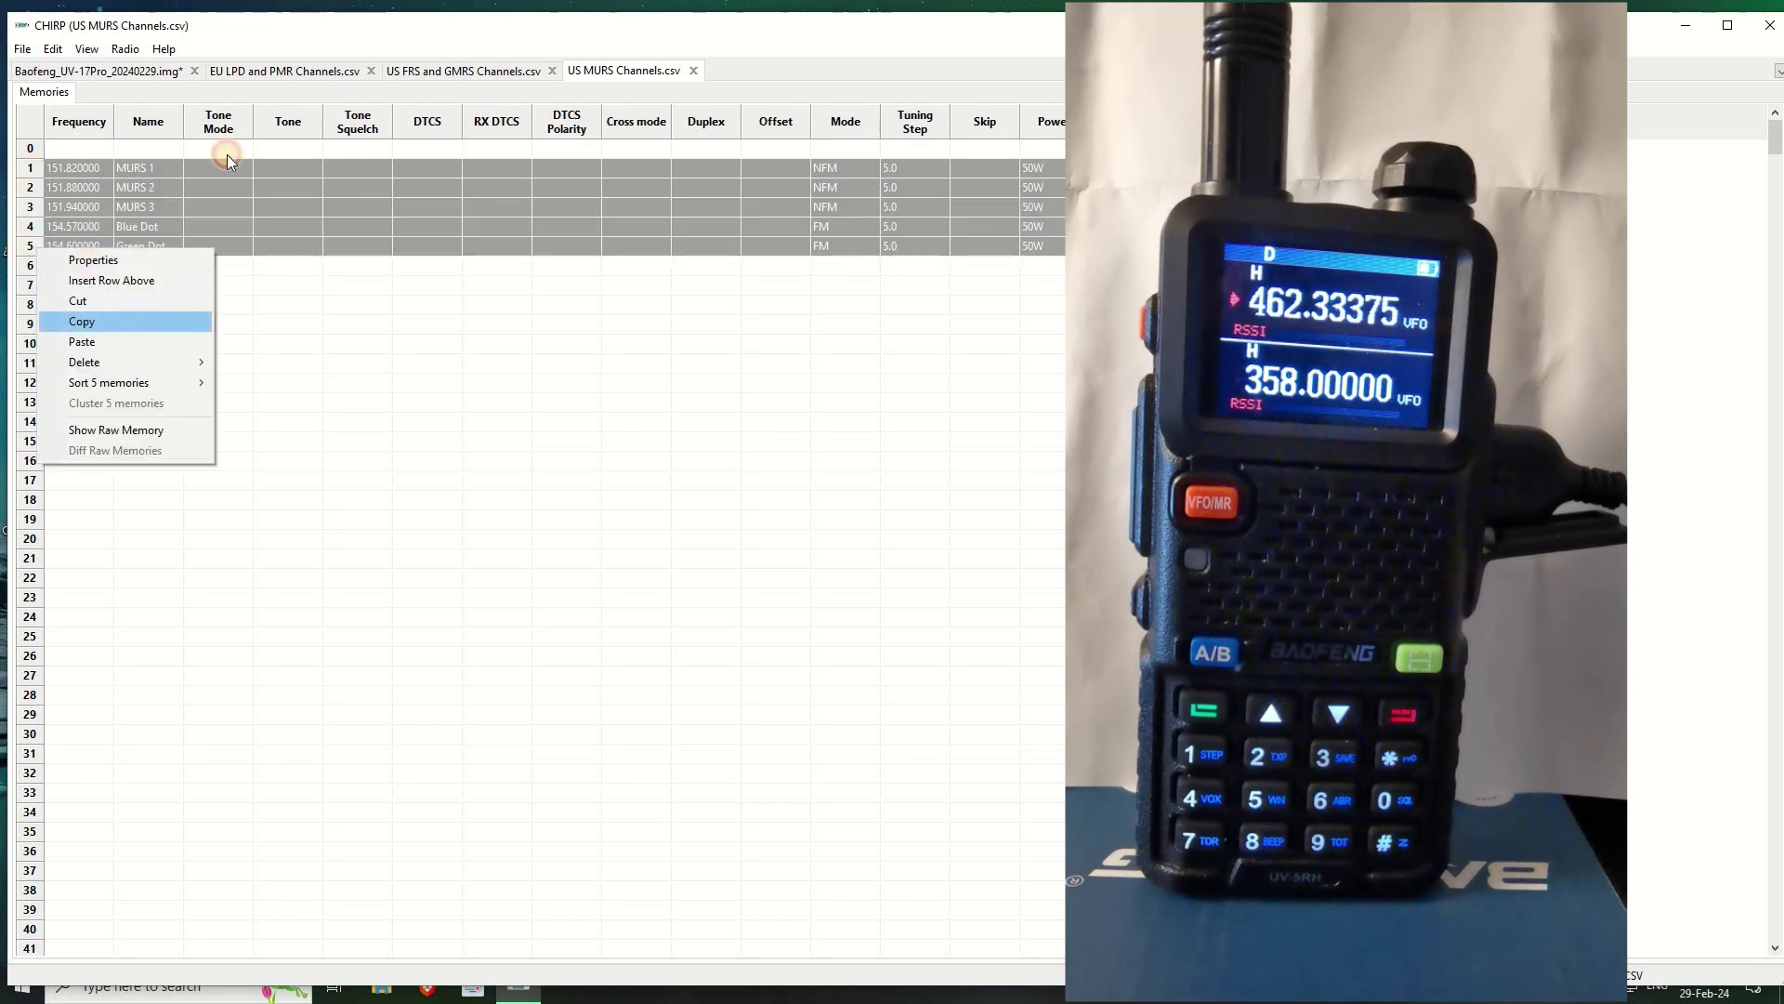
click(112, 74)
Paste the MURS channels into the UV-17Pro image at memories 200–204
scroll(271, 374, down, 10)
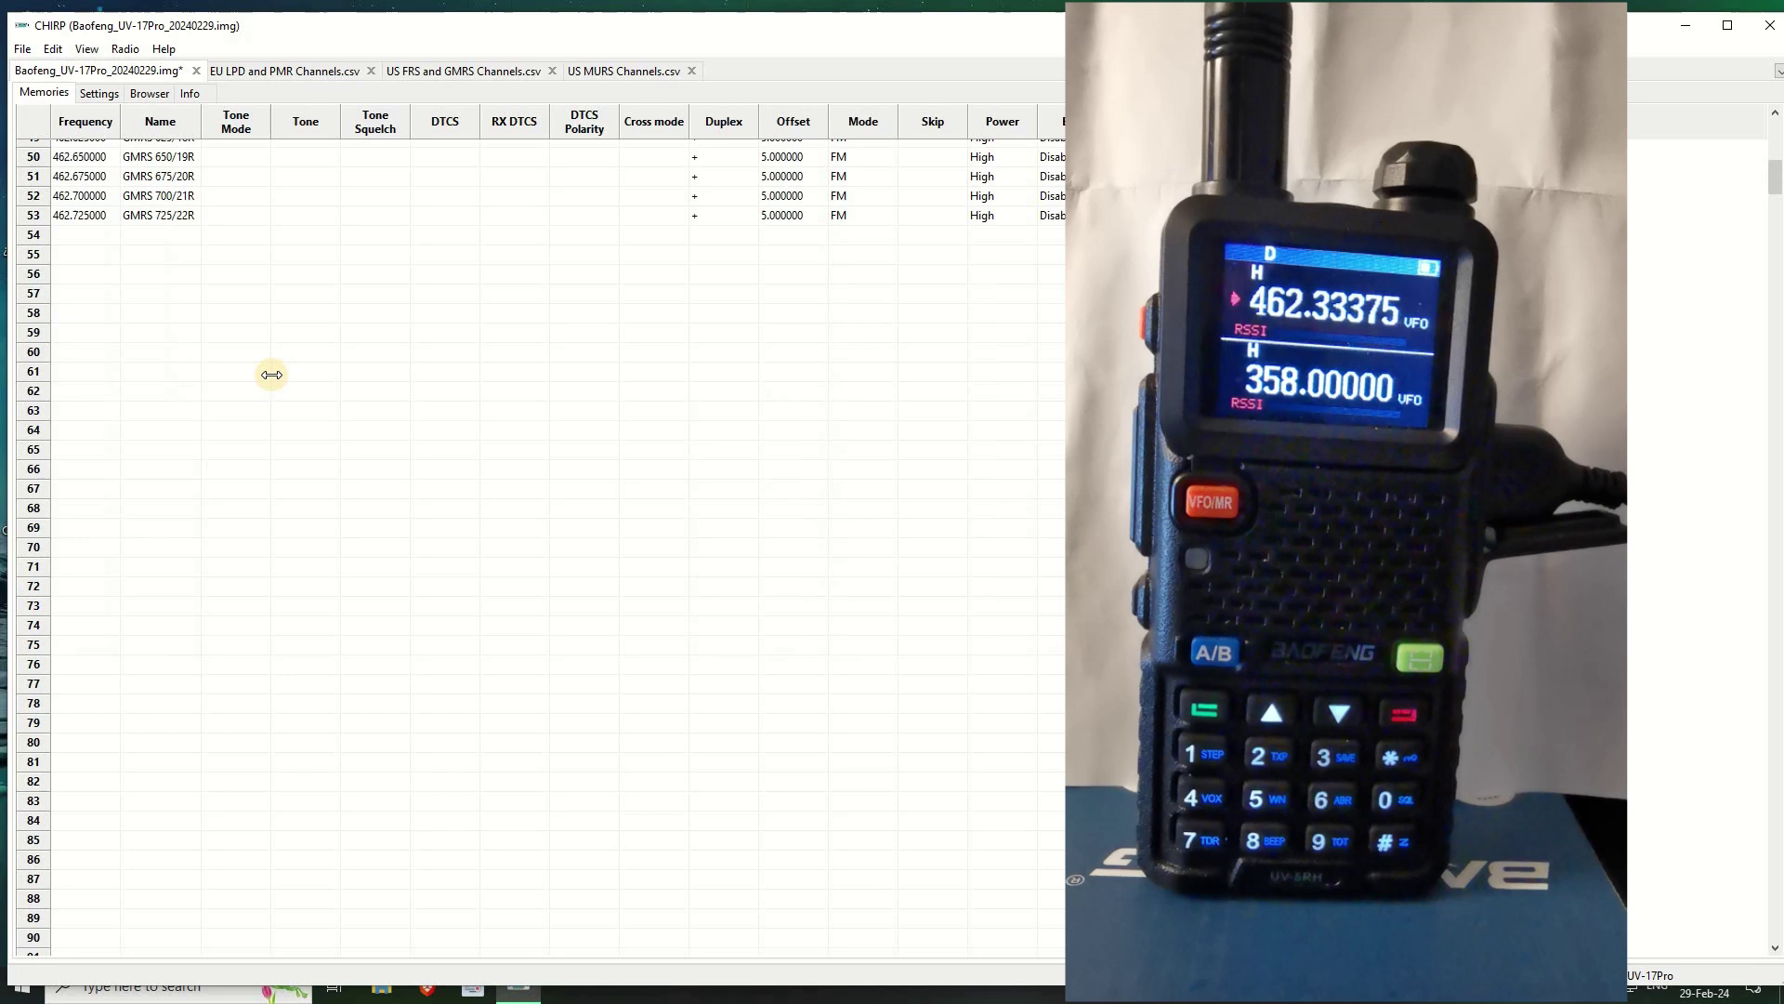
scroll(271, 375, down, 15)
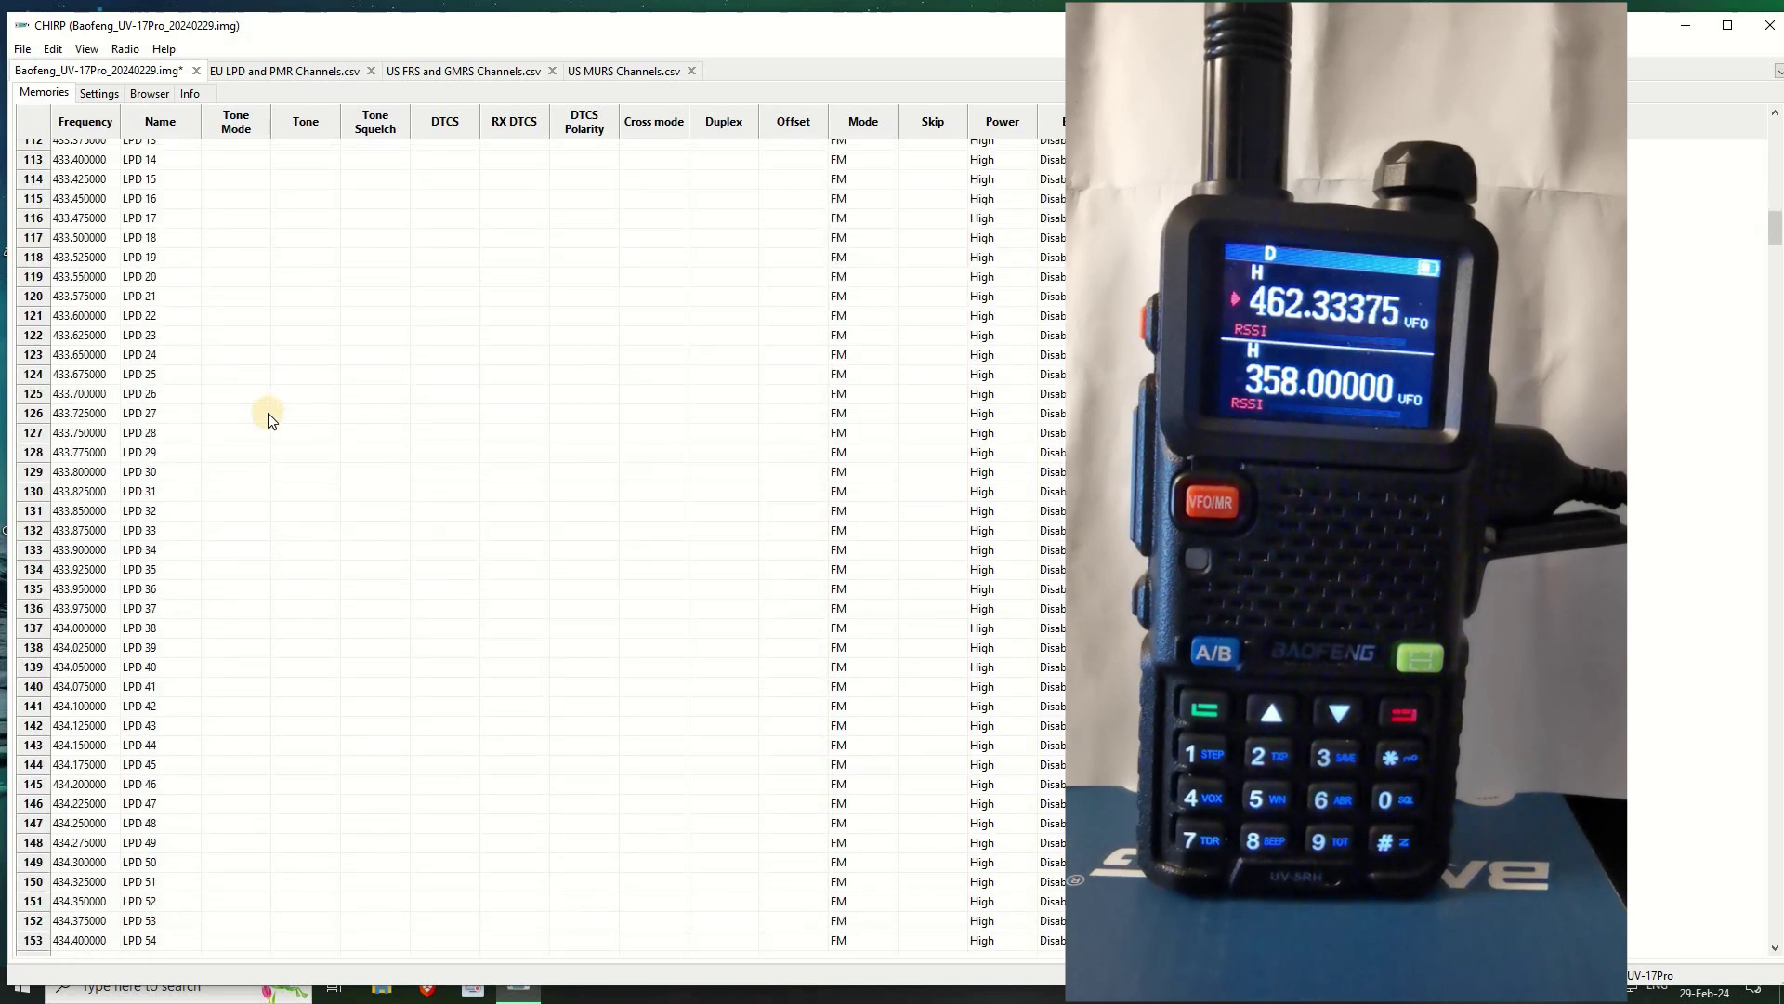
scroll(267, 413, down, 20)
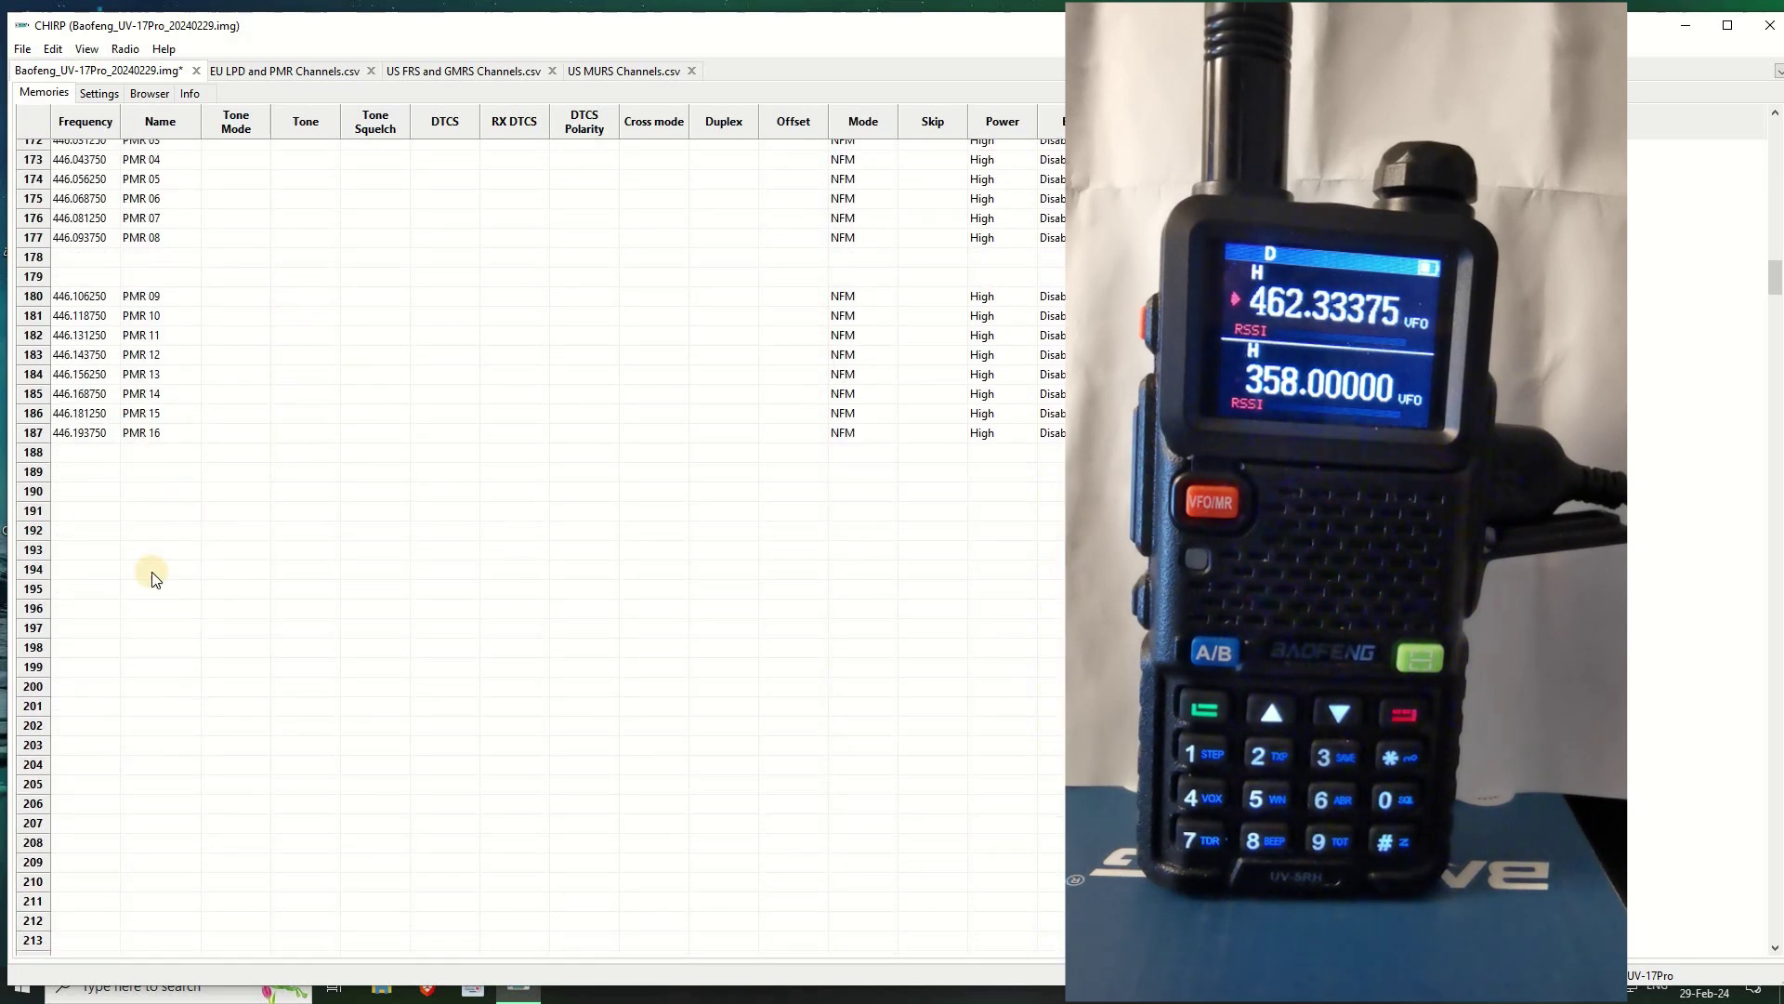
scroll(130, 576, down, 2)
click(31, 575)
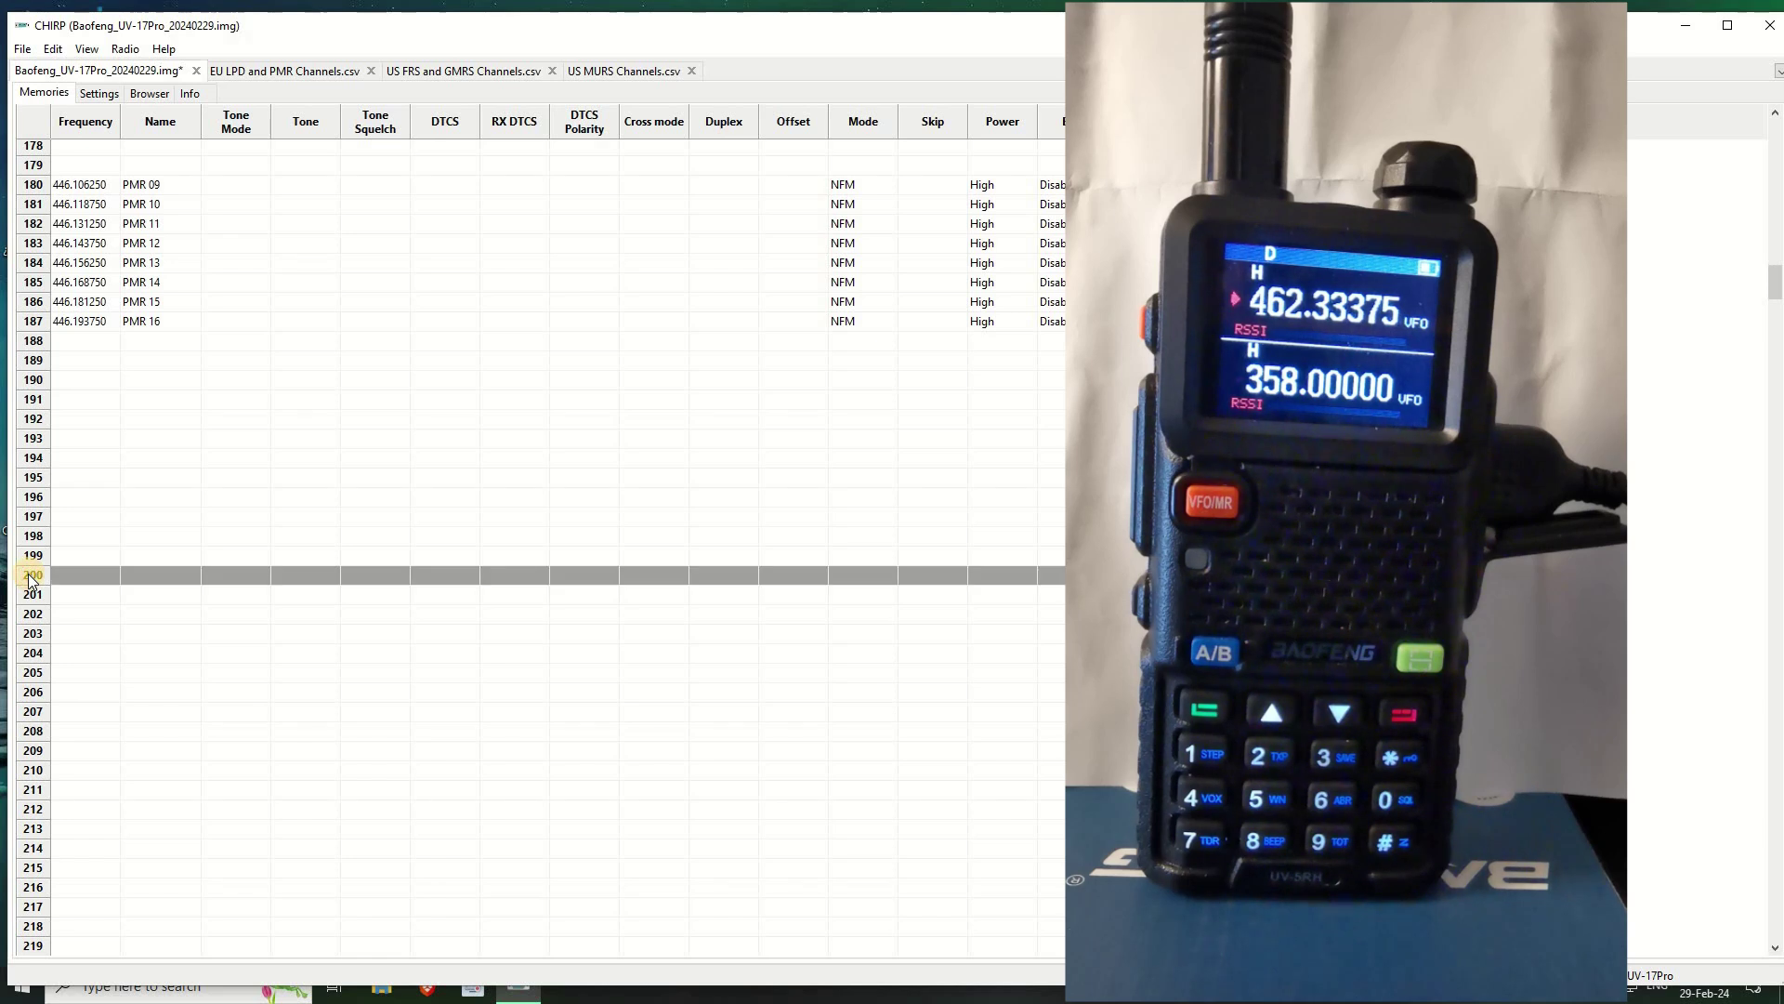
key(ctrl+v)
scroll(516, 535, up, 20)
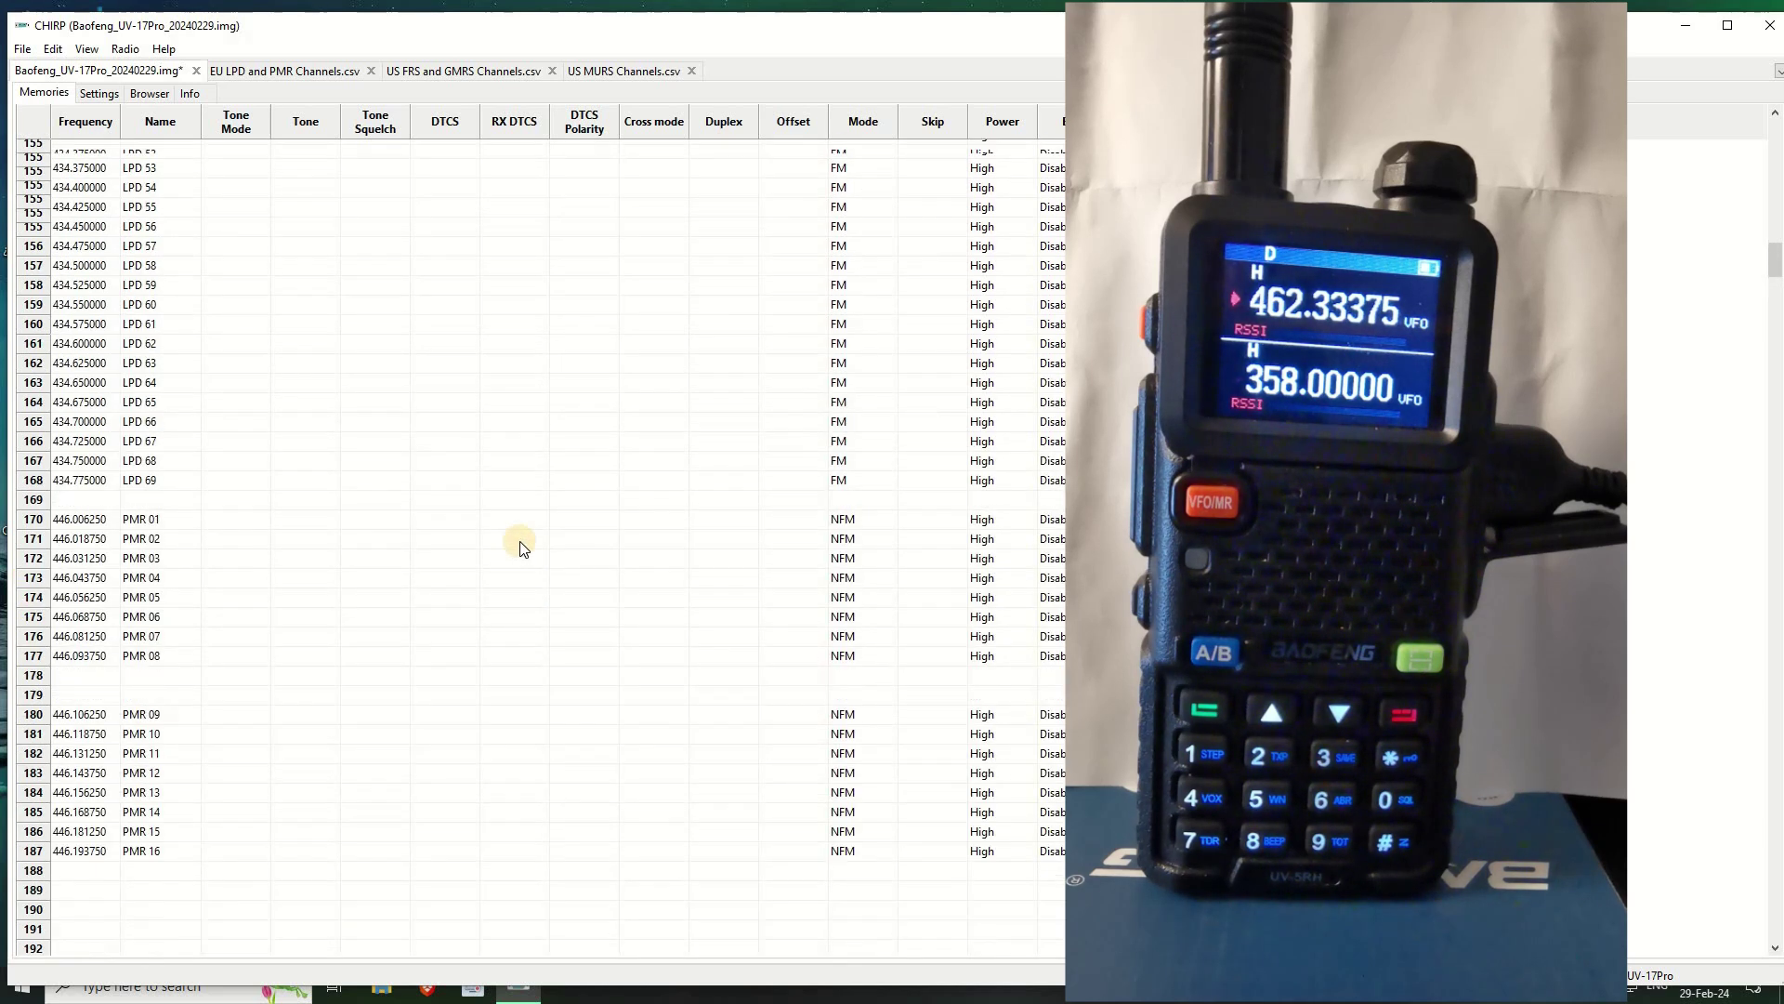
scroll(507, 541, up, 20)
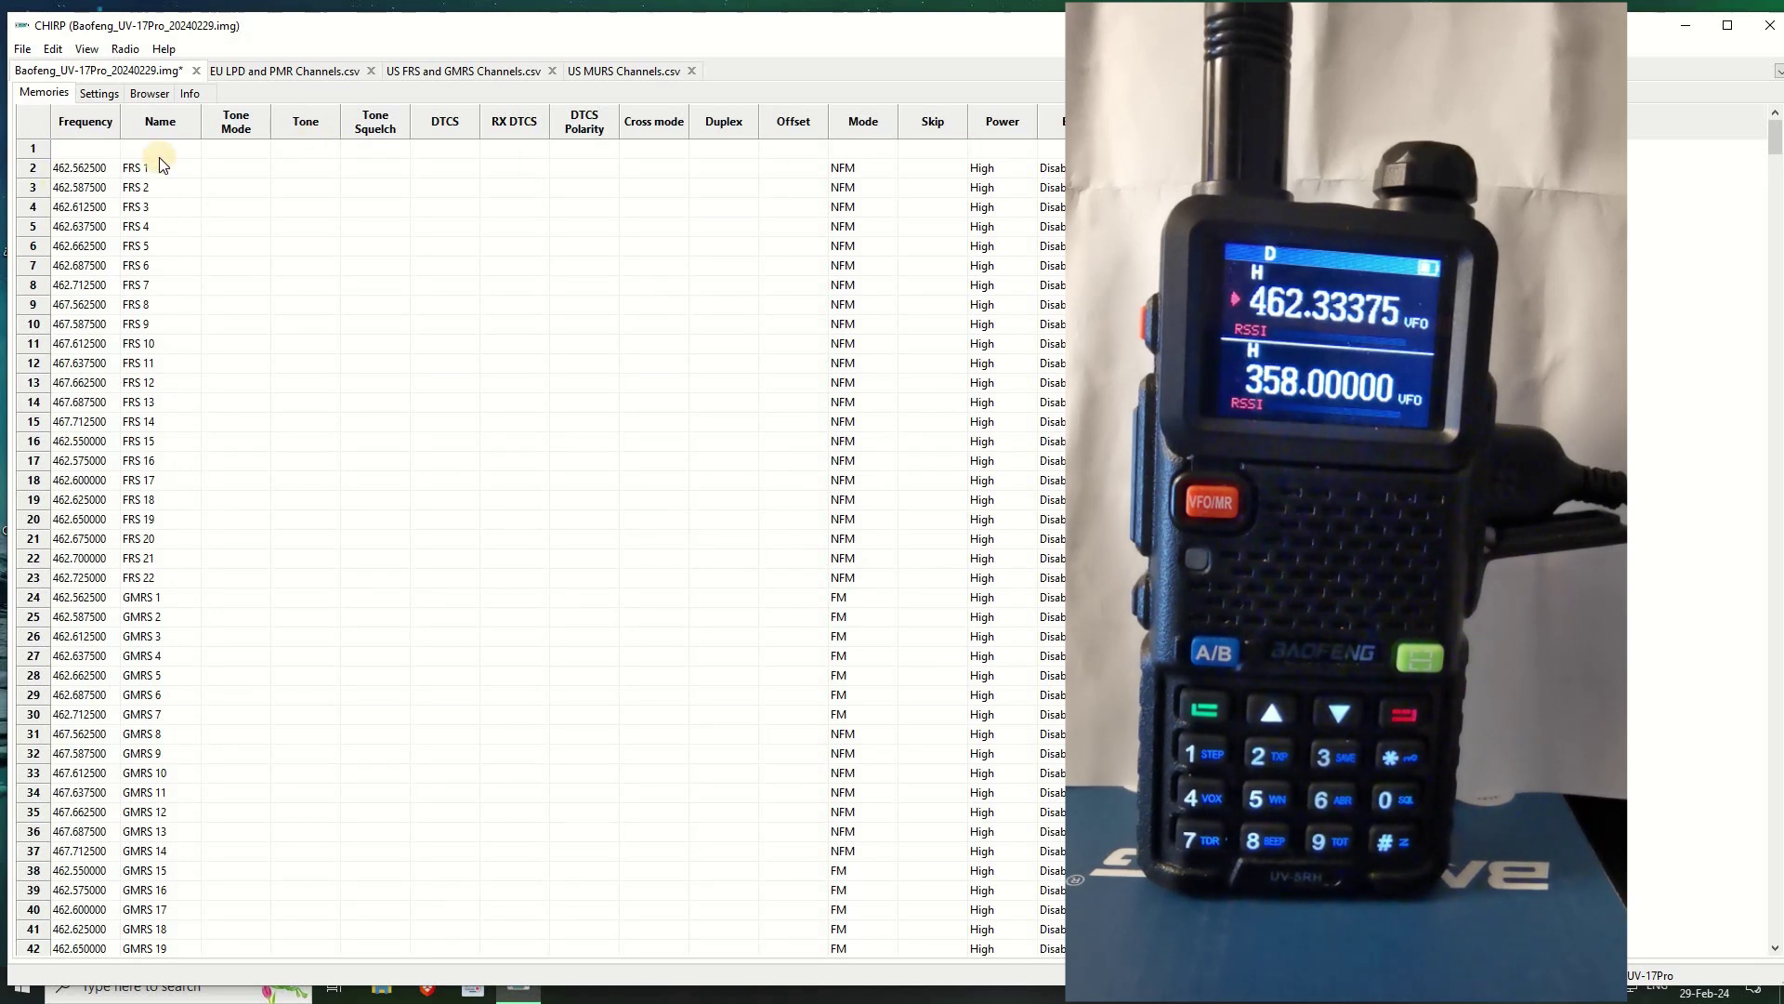
scroll(198, 237, down, 4)
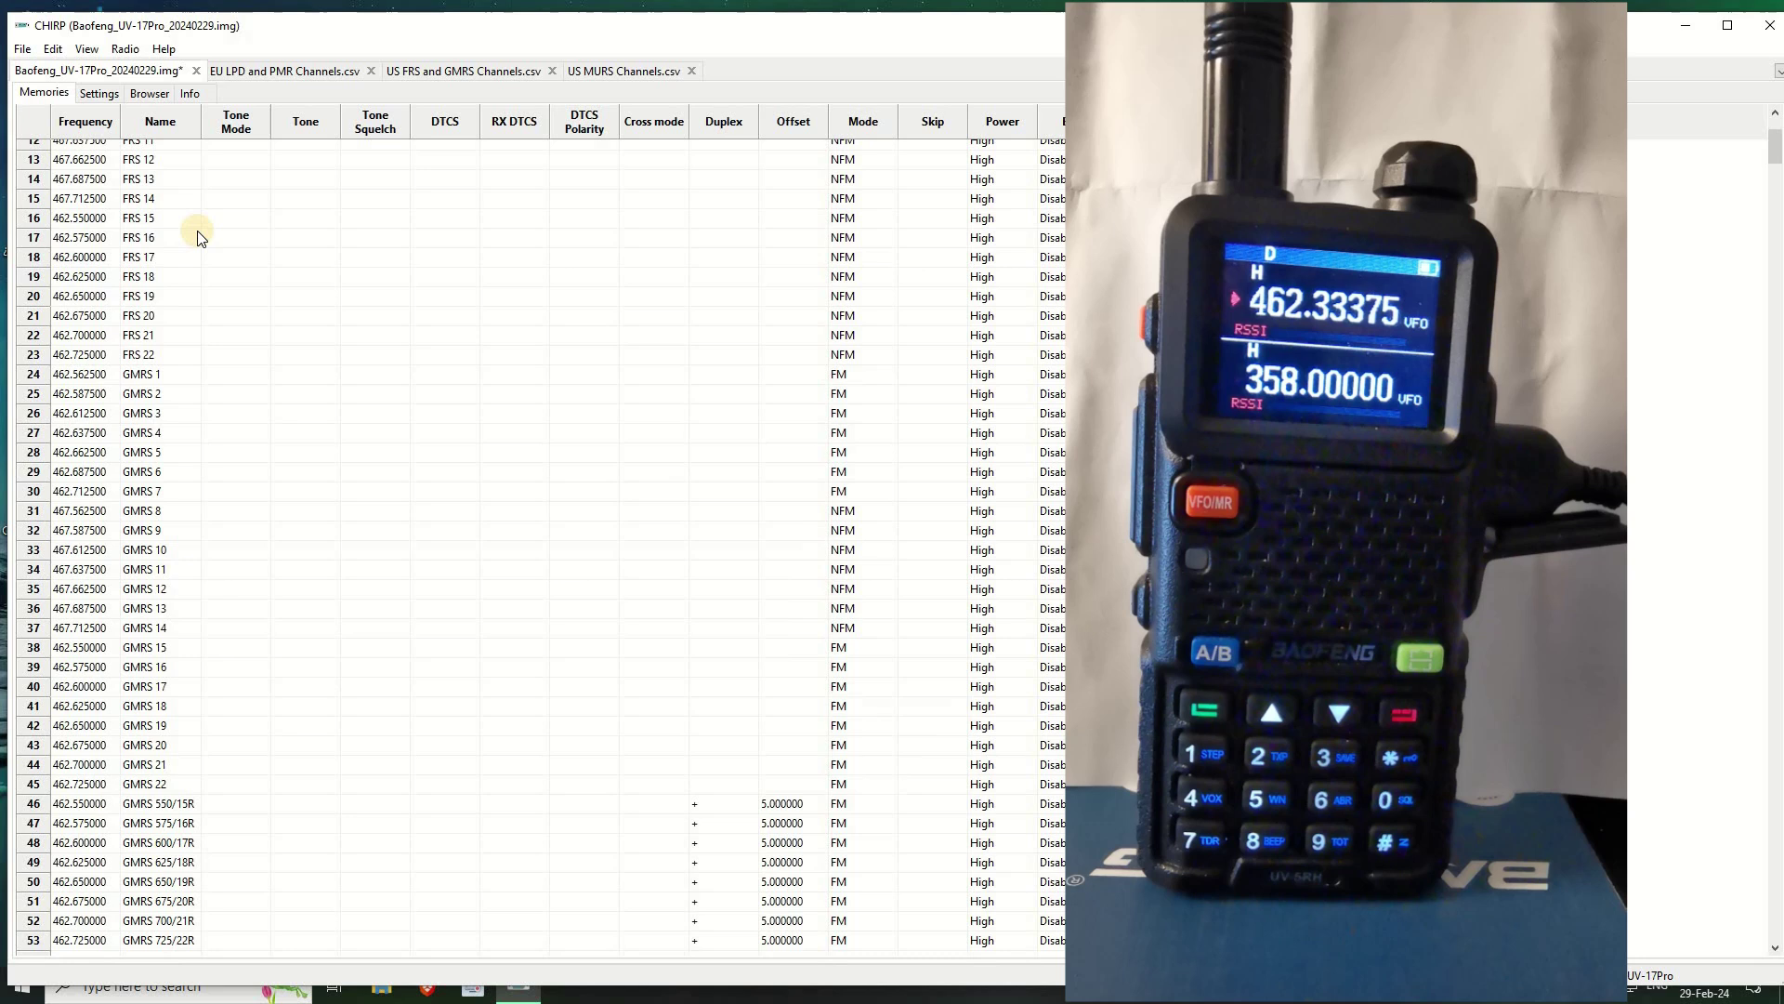
scroll(209, 350, down, 1)
scroll(201, 344, up, 1)
scroll(203, 348, up, 4)
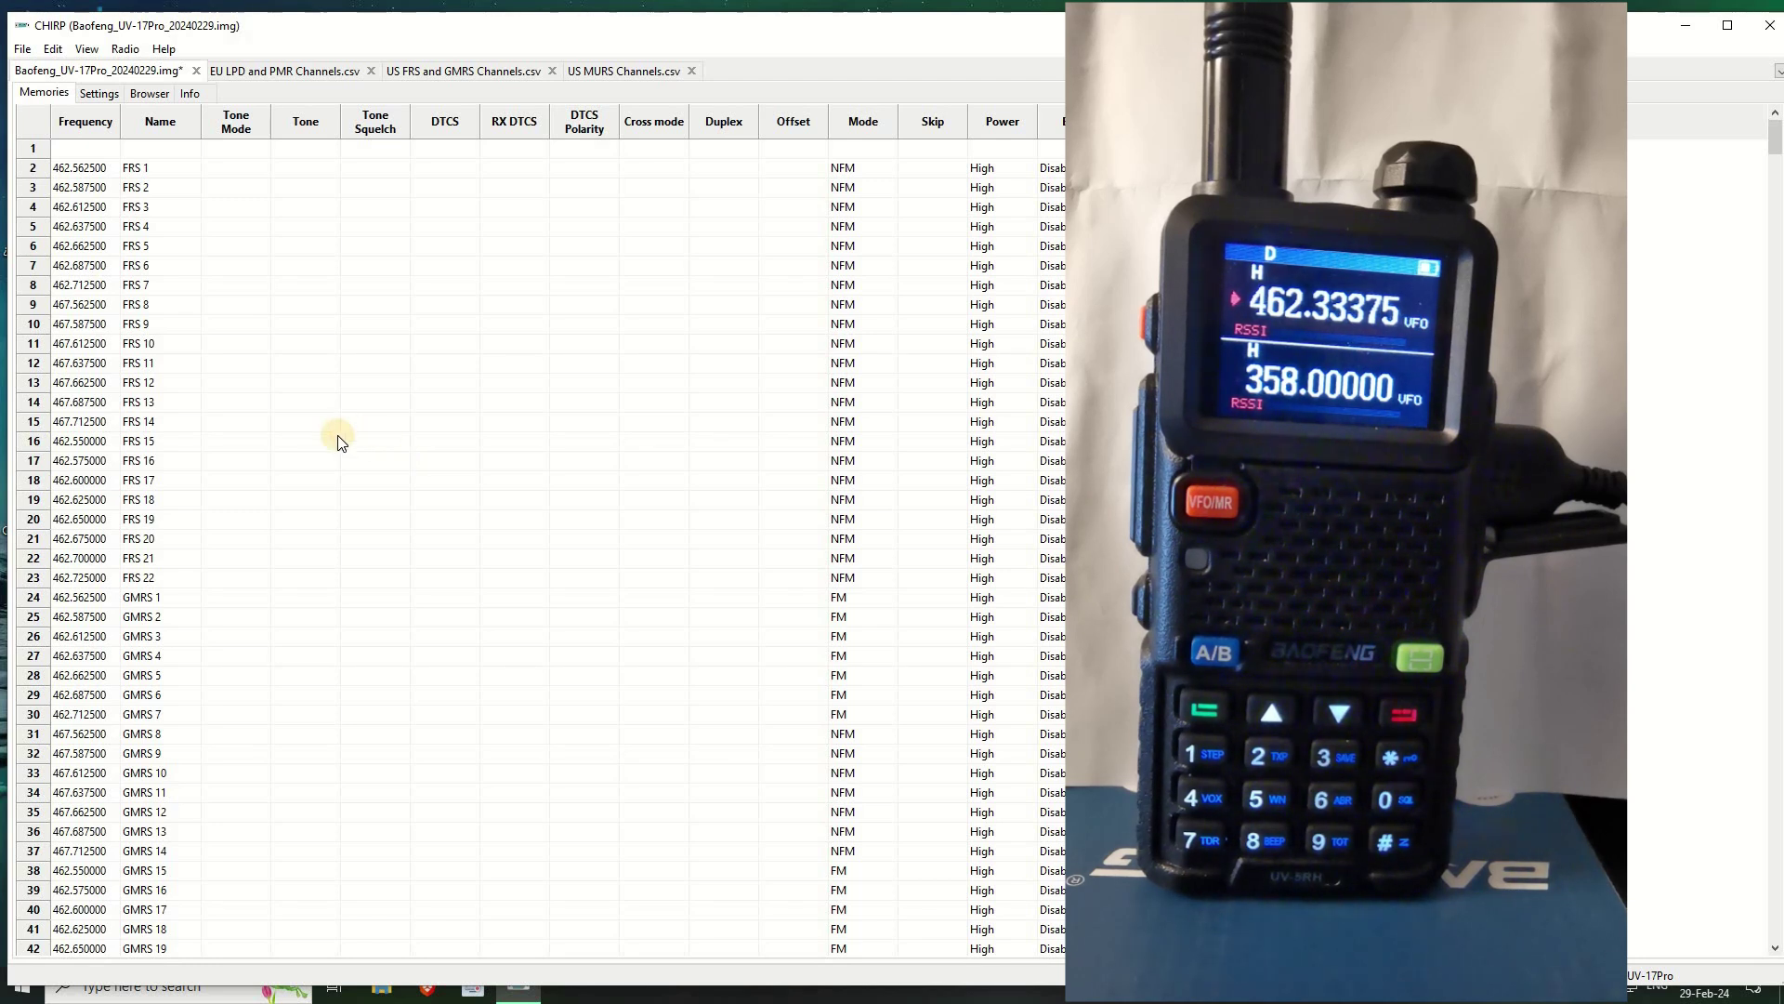
scroll(339, 445, down, 10)
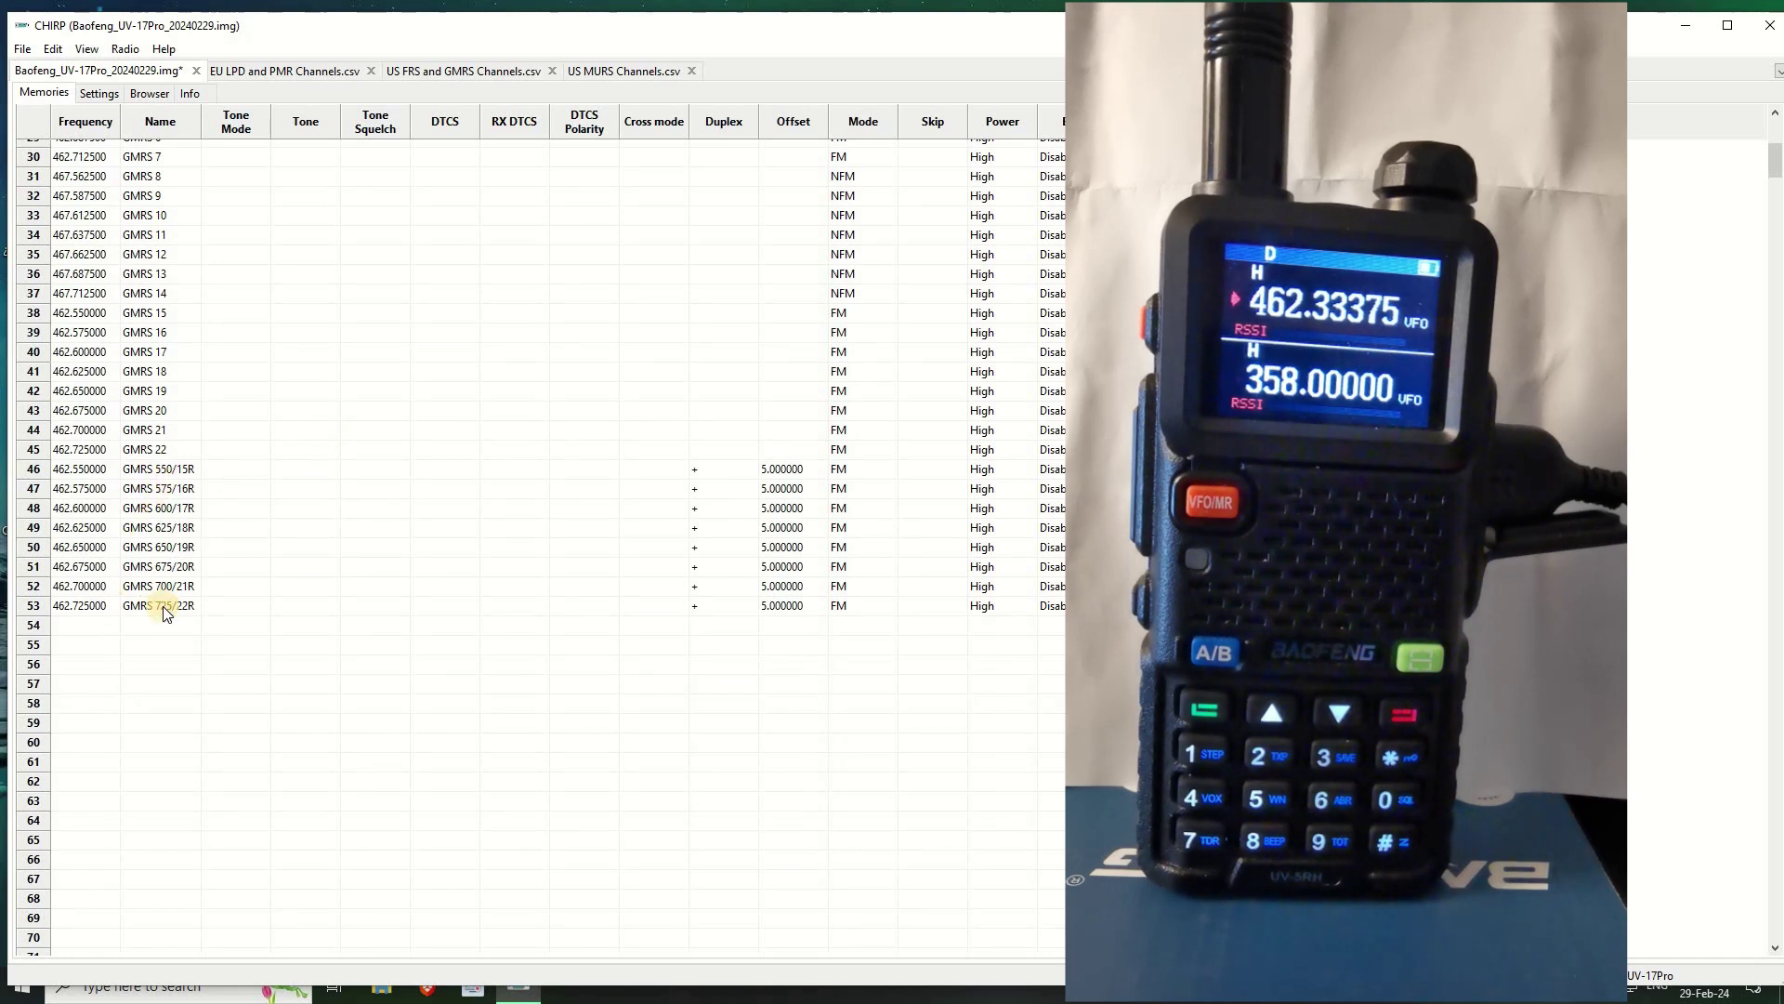
scroll(278, 530, down, 5)
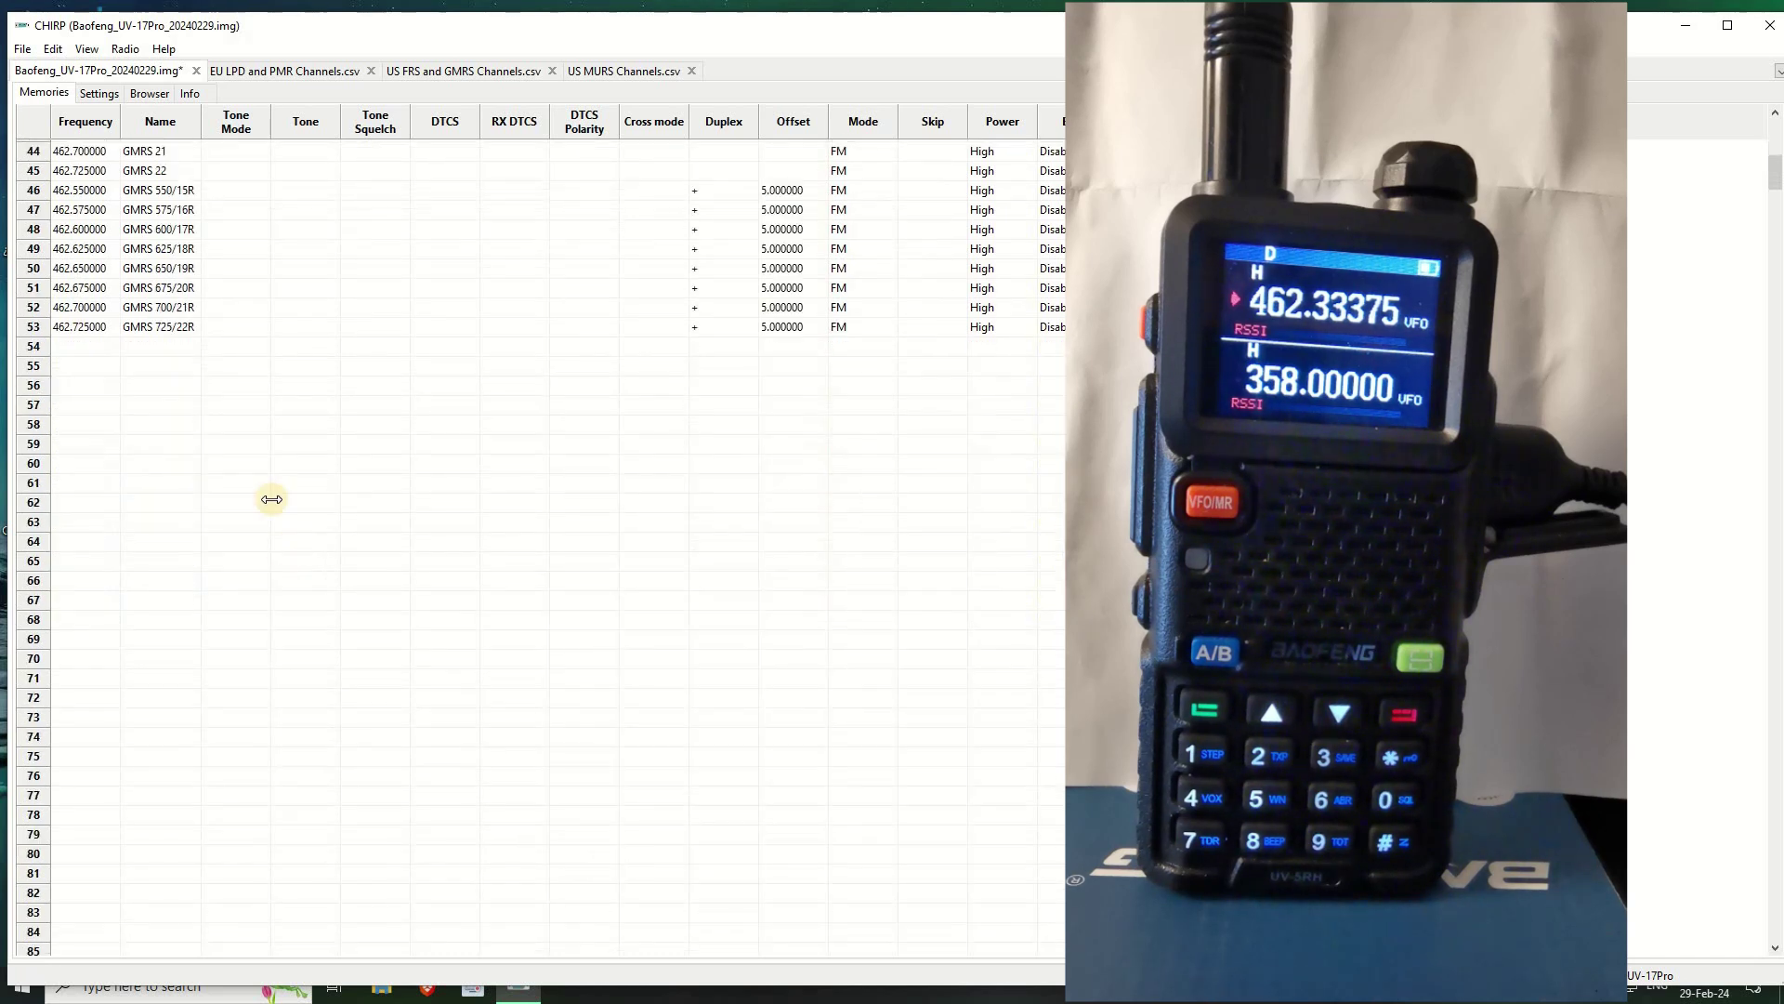
scroll(268, 497, down, 4)
scroll(268, 497, up, 5)
scroll(268, 498, down, 15)
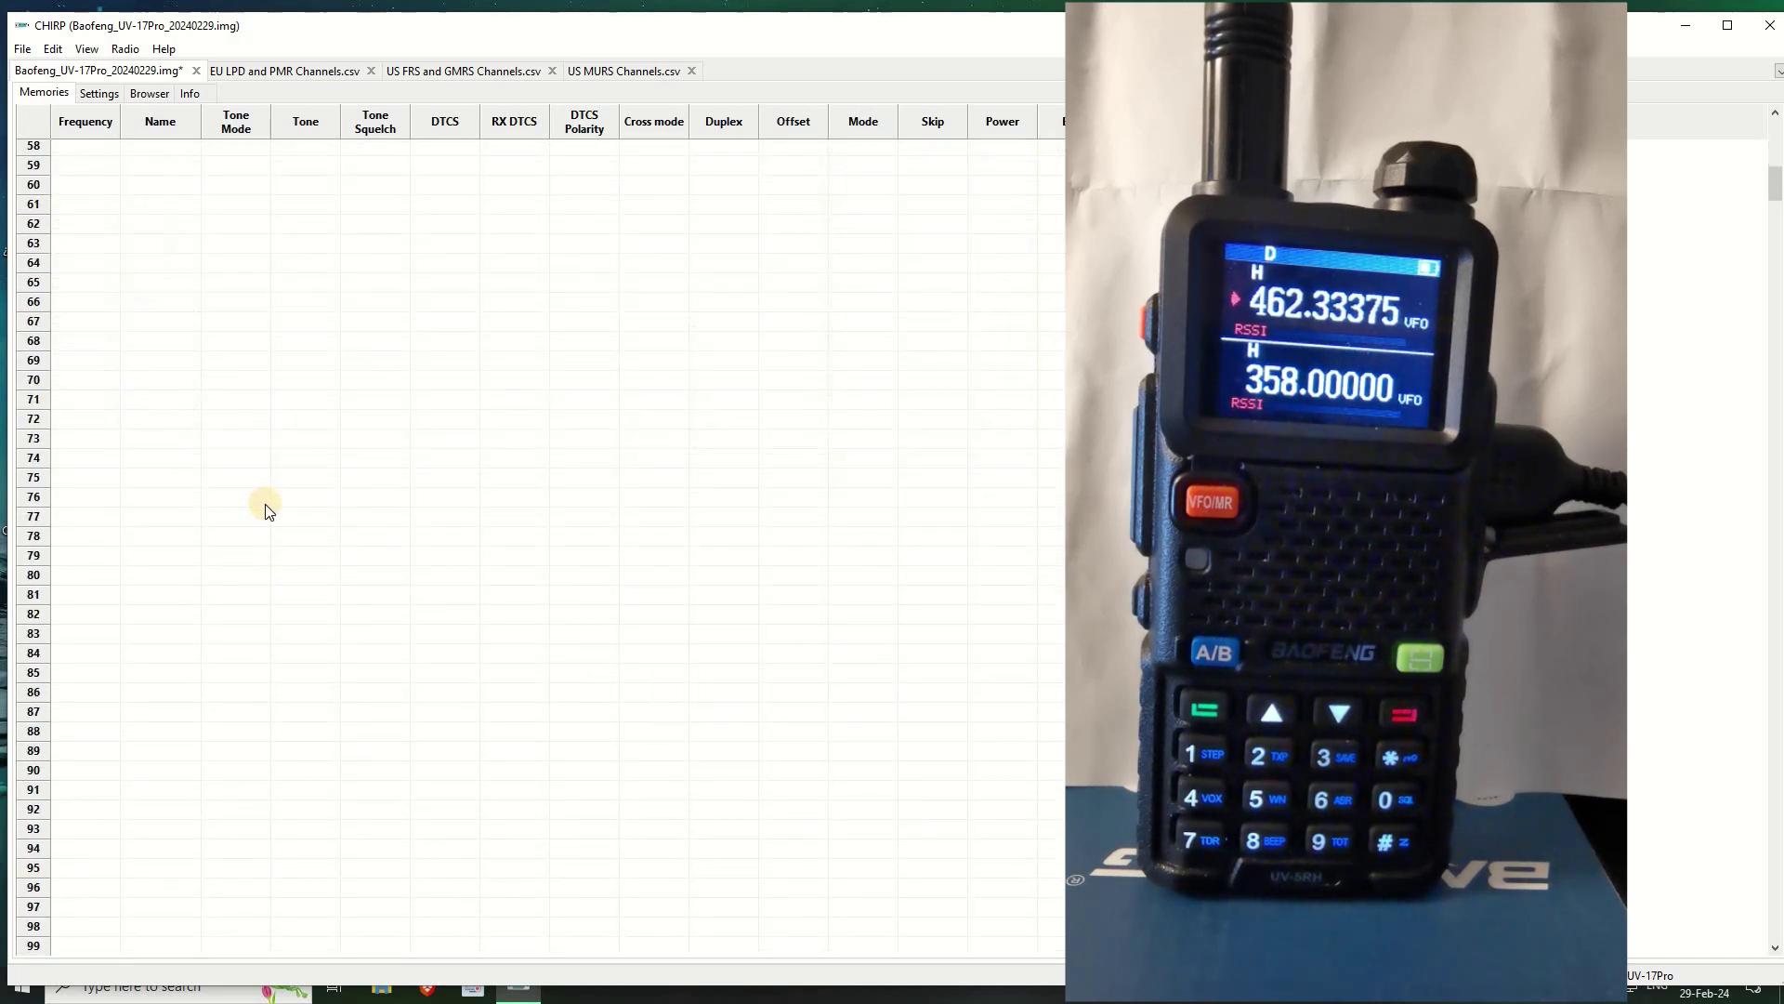
scroll(153, 391, down, 4)
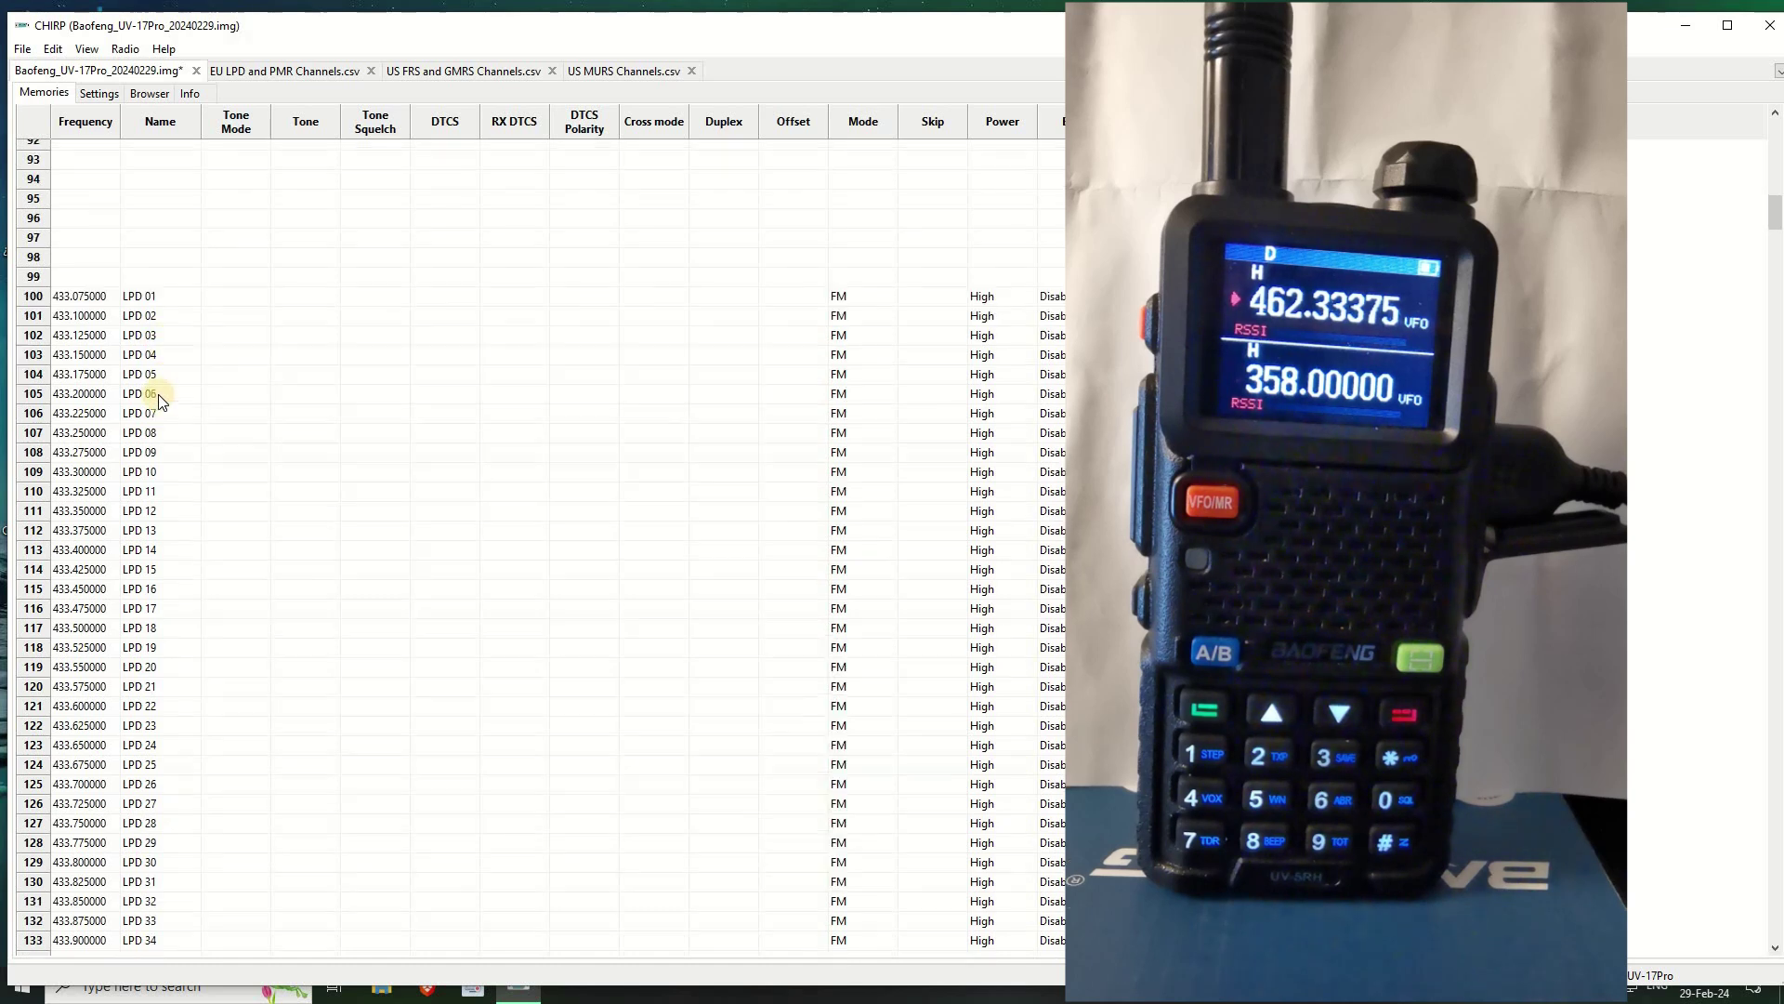
scroll(144, 334, down, 13)
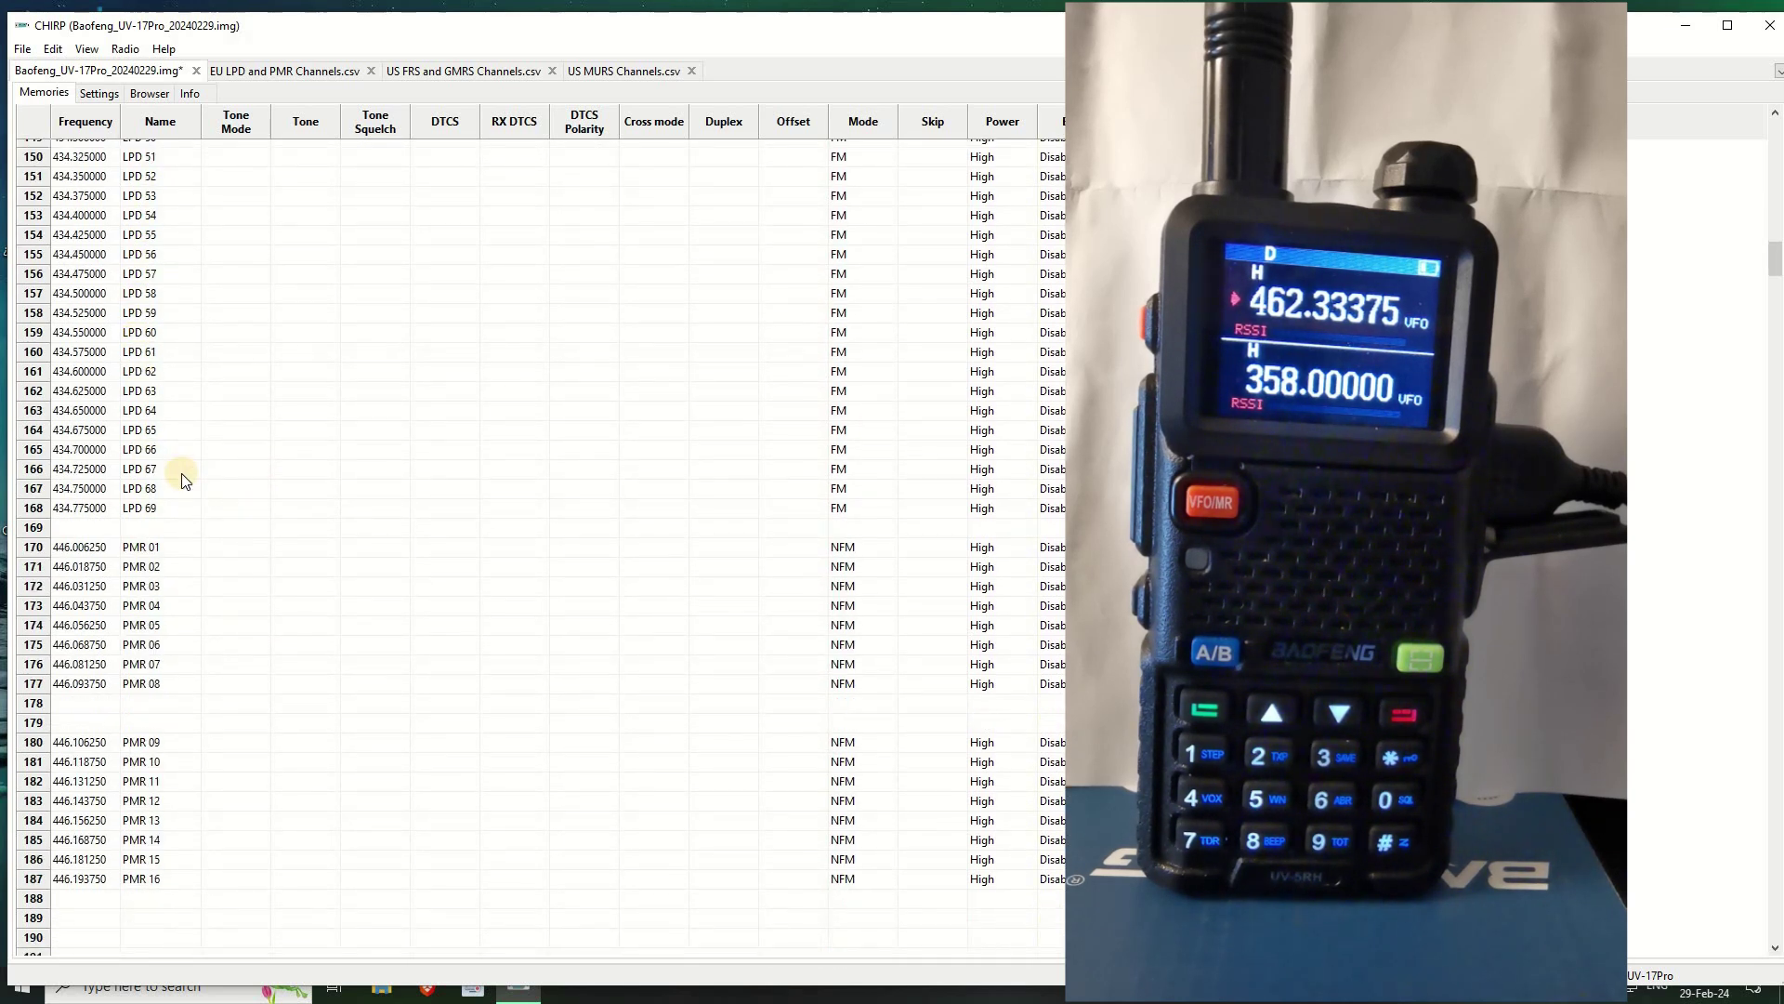
scroll(182, 488, down, 12)
scroll(185, 495, down, 3)
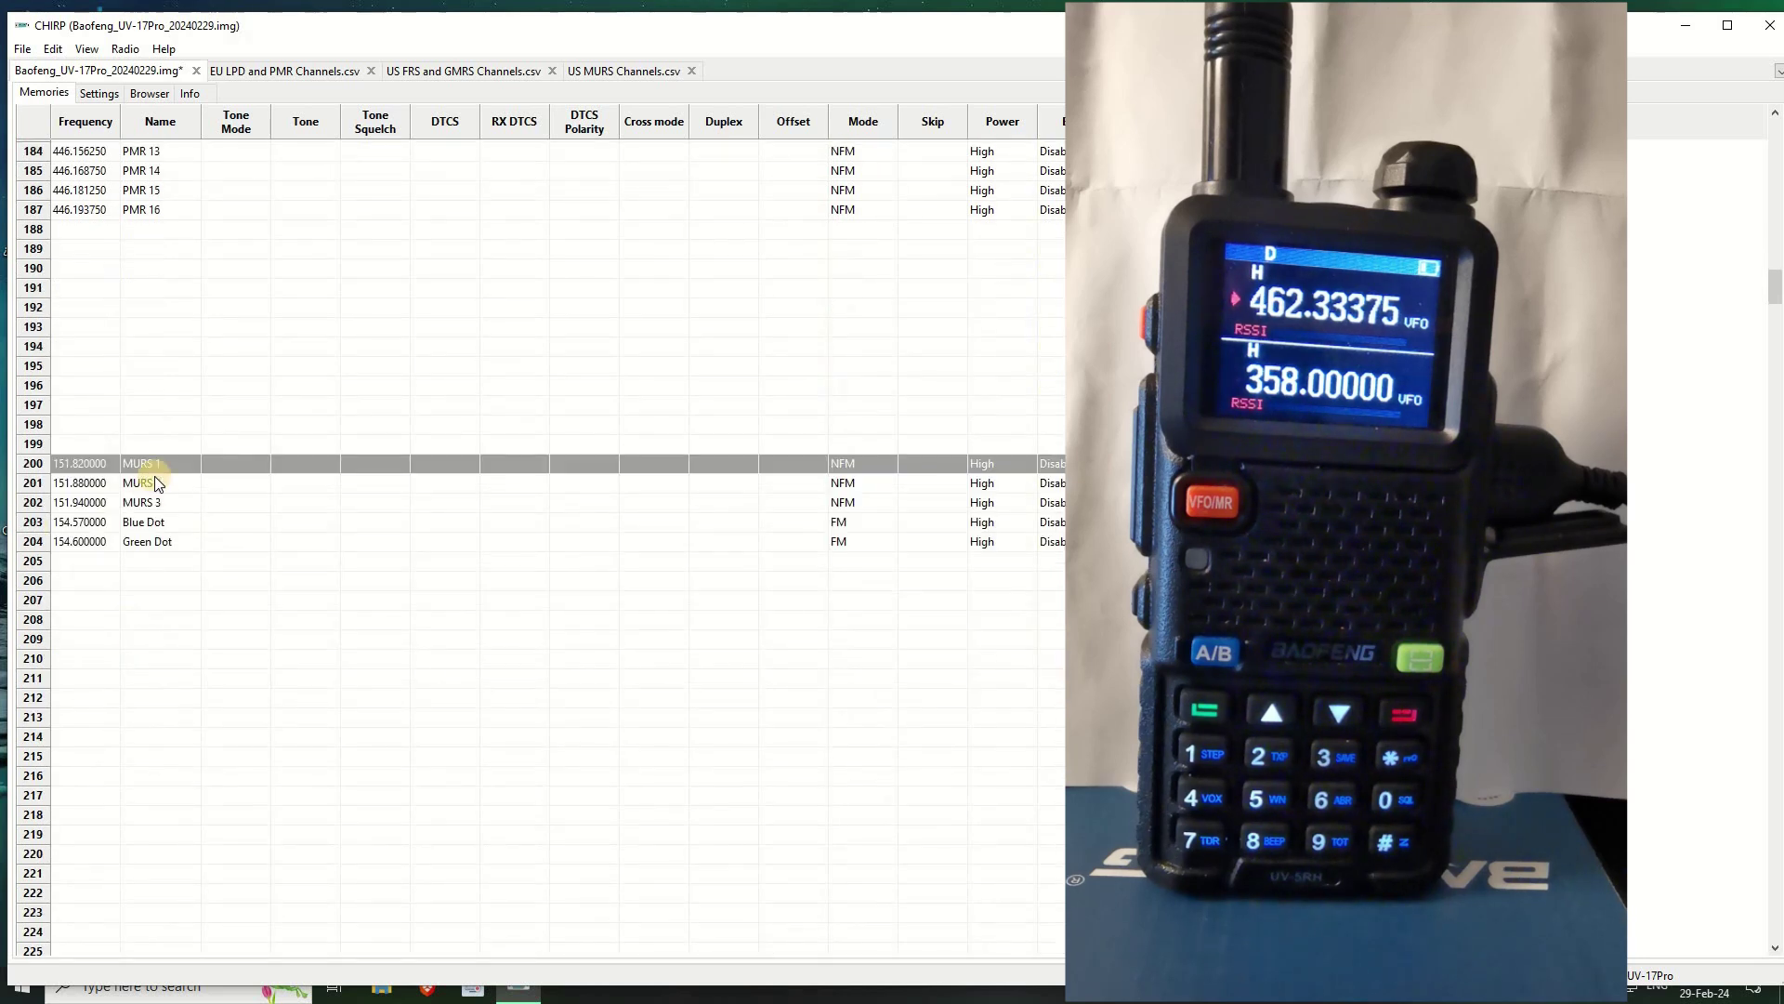
scroll(356, 617, up, 20)
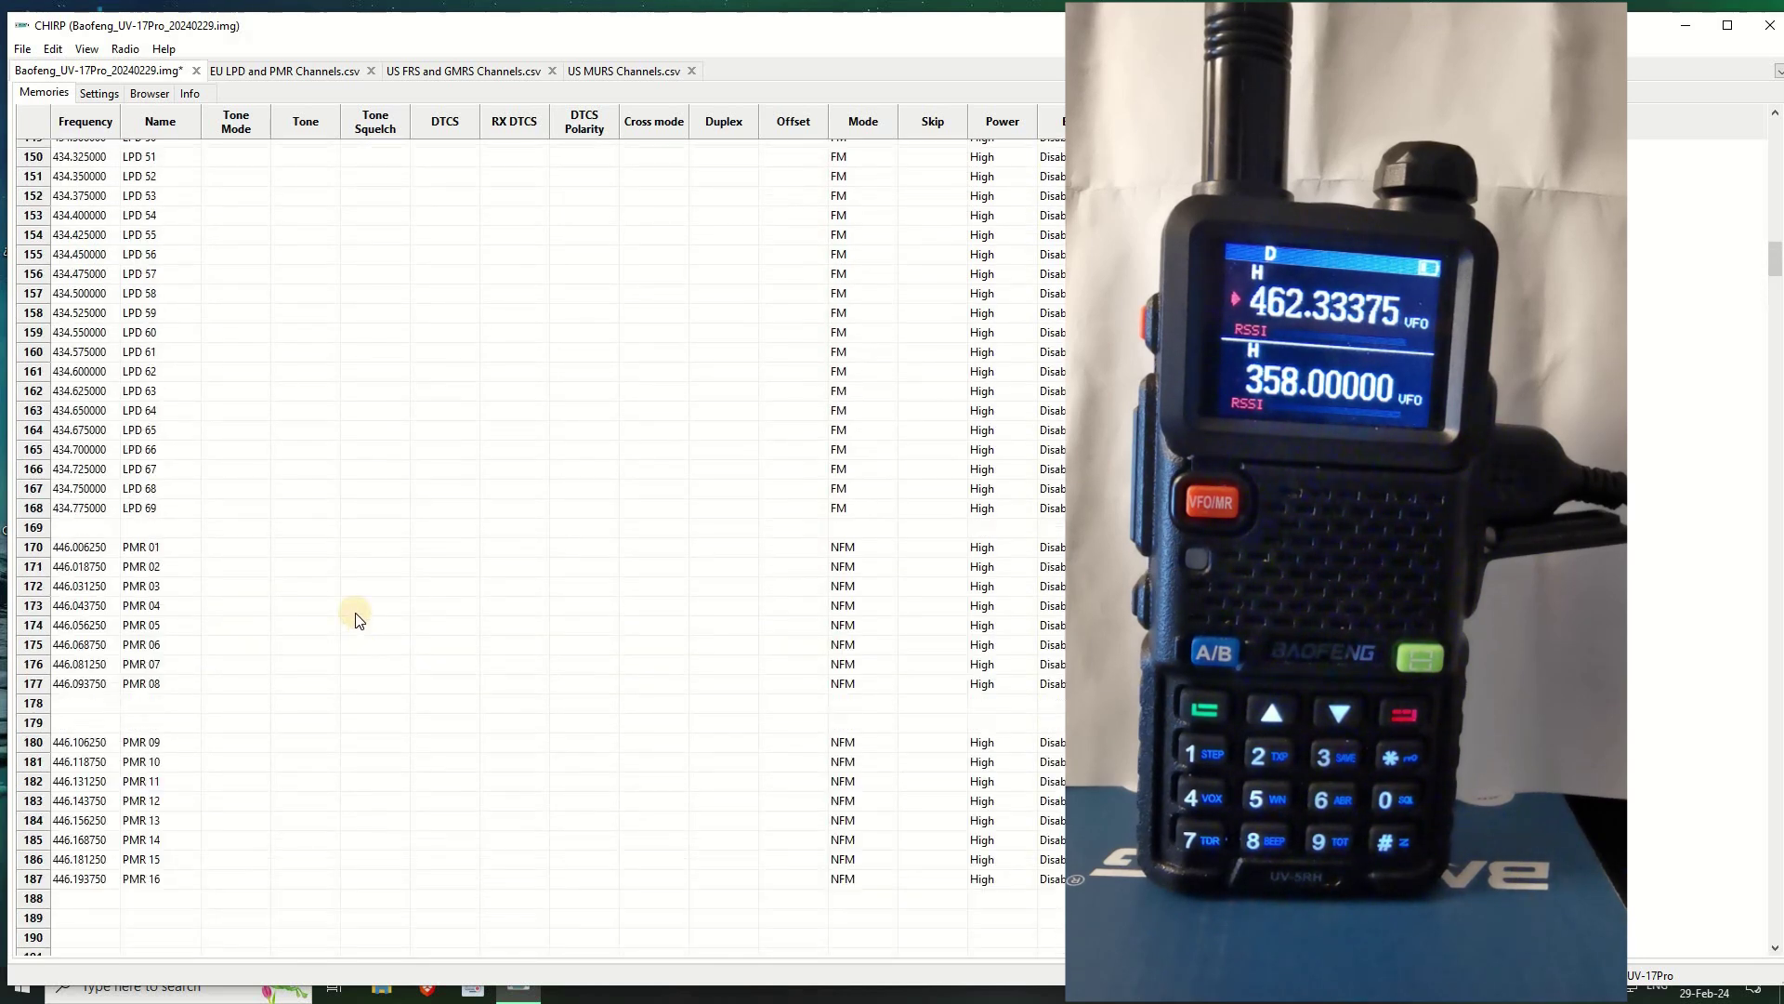
click(79, 70)
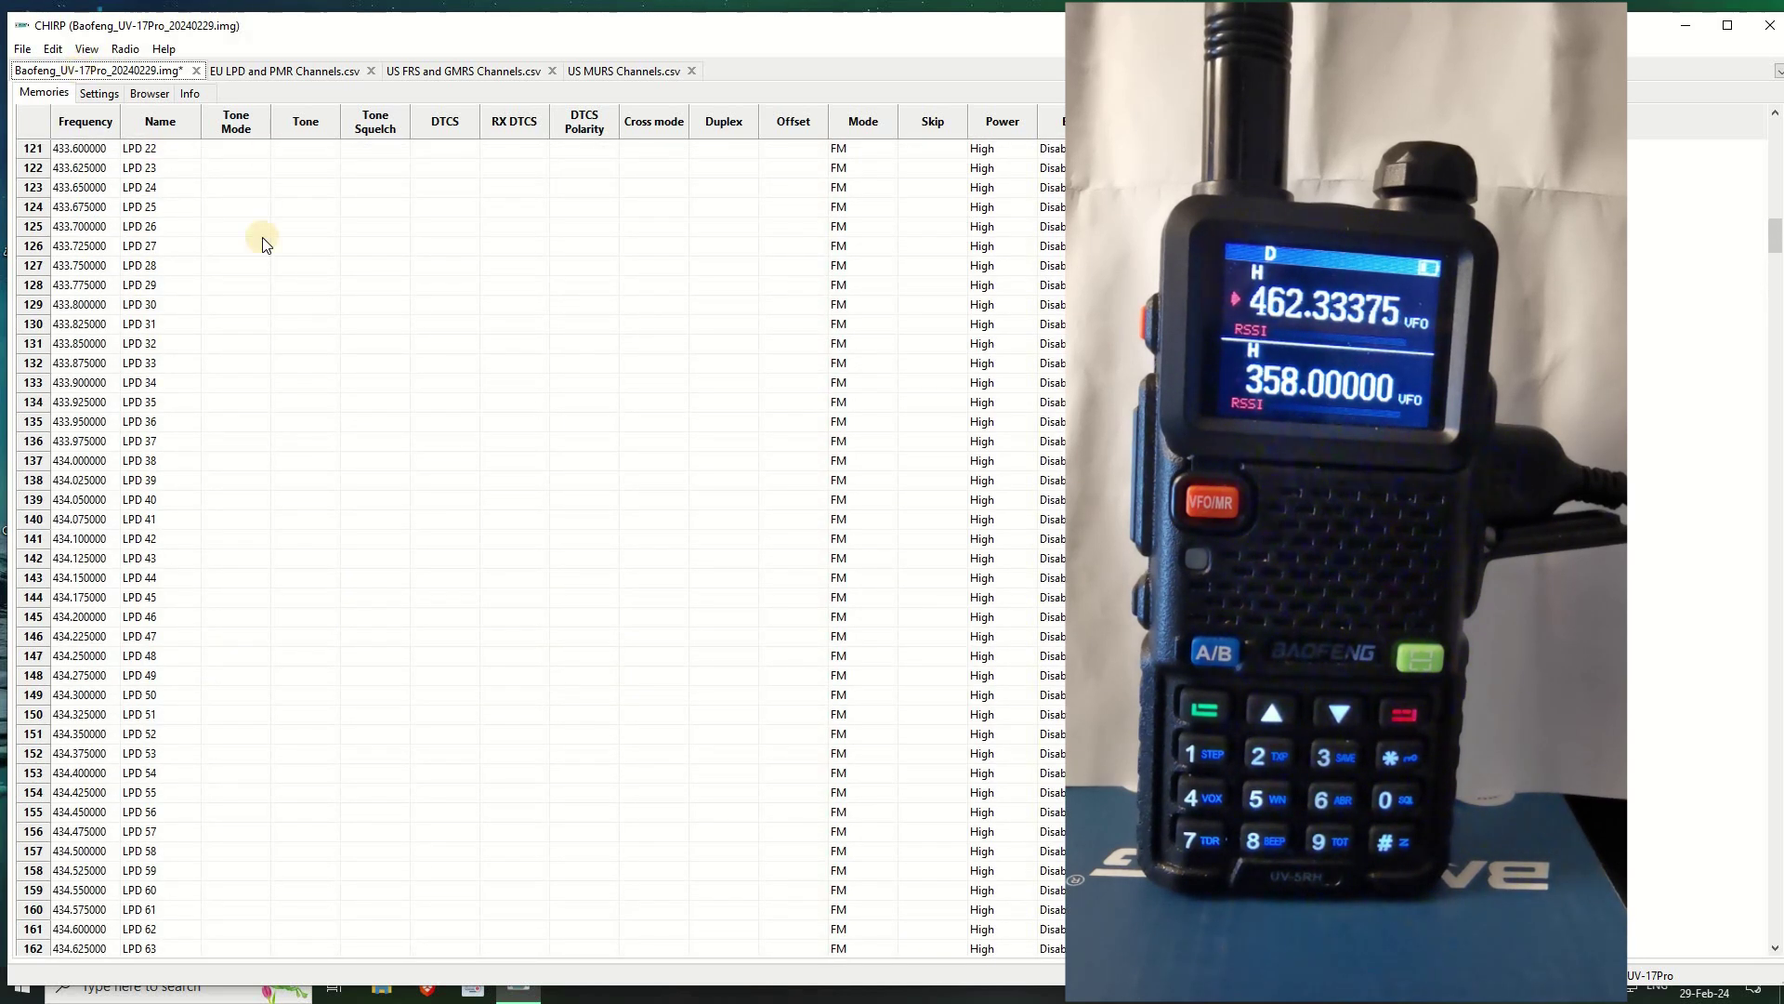
Upload the UV-17Pro image to the radio over COM3 as a Baofeng UV-17Pro
click(124, 51)
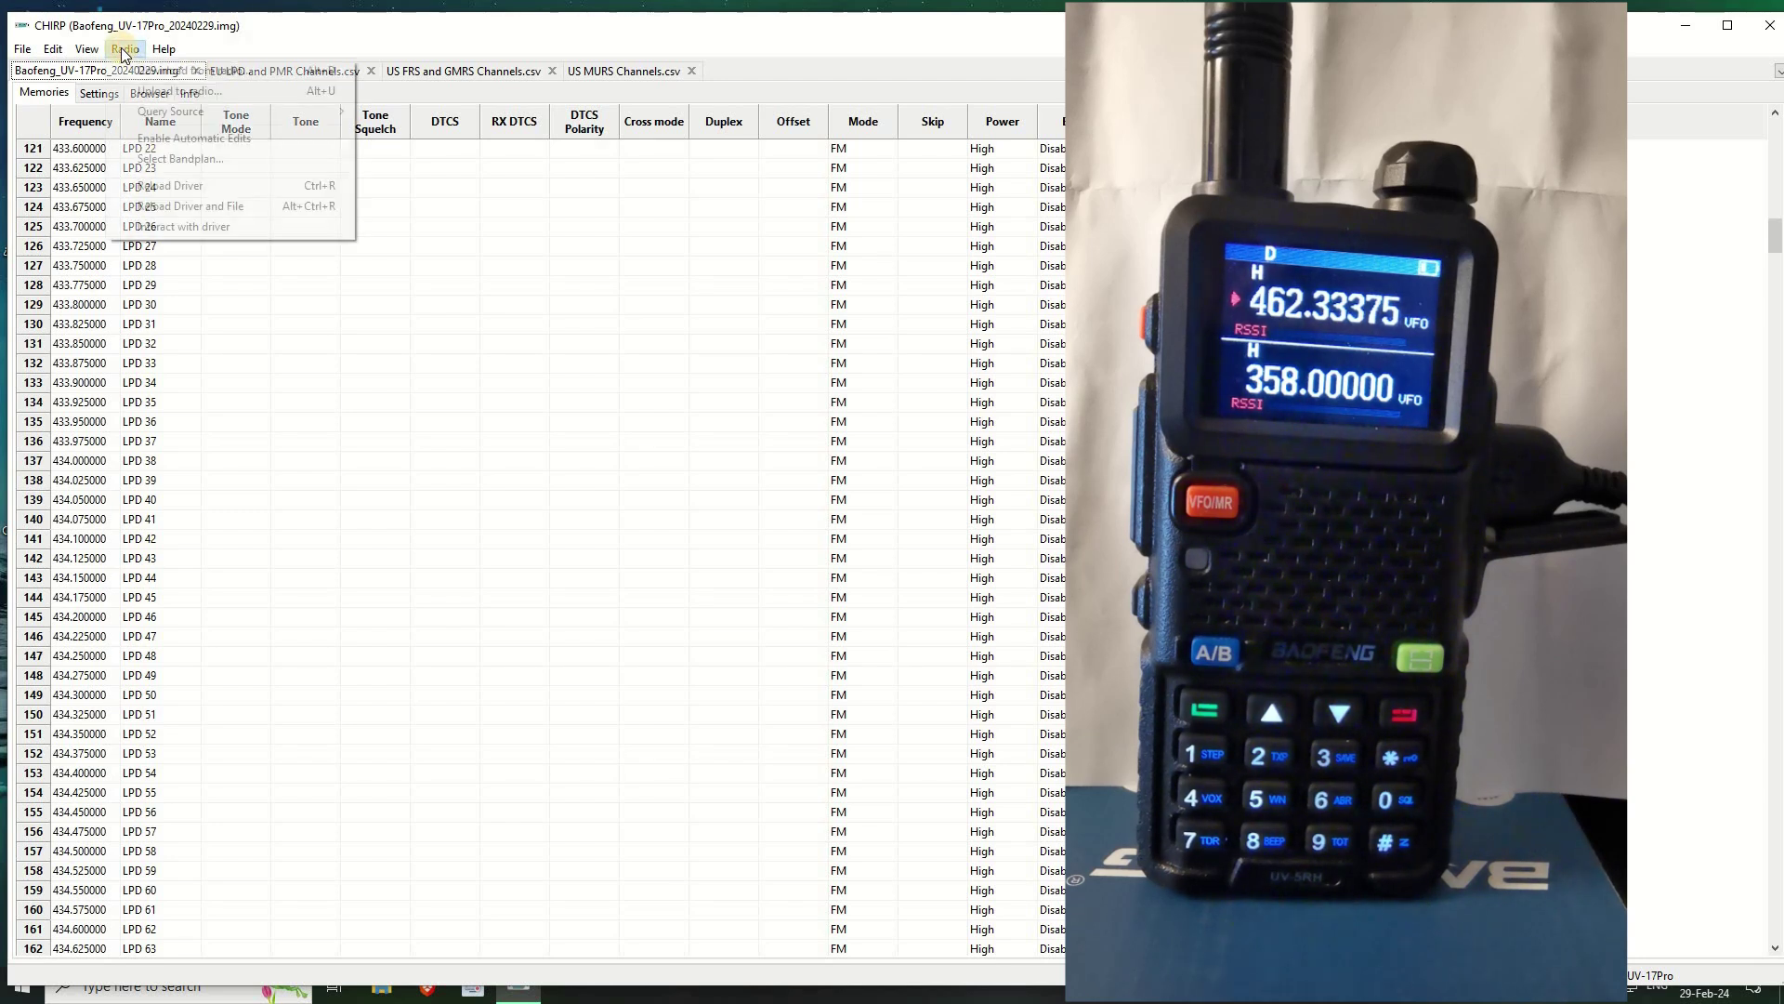
click(158, 93)
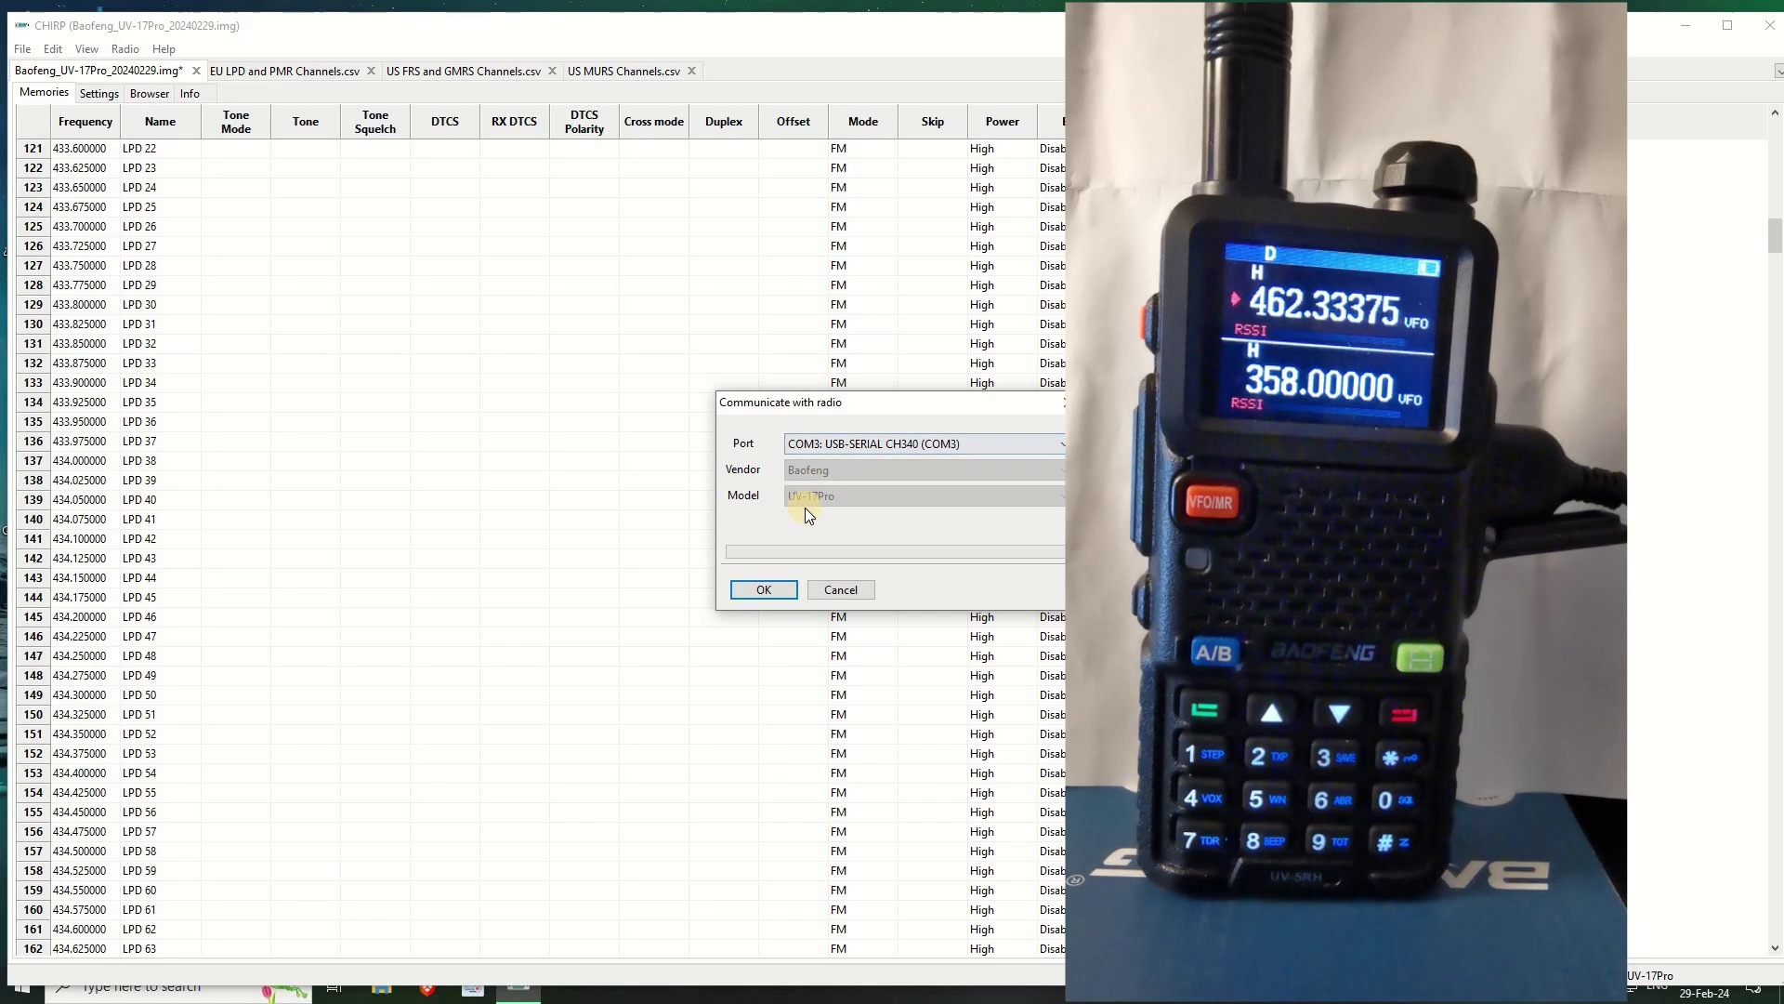
click(760, 590)
click(823, 597)
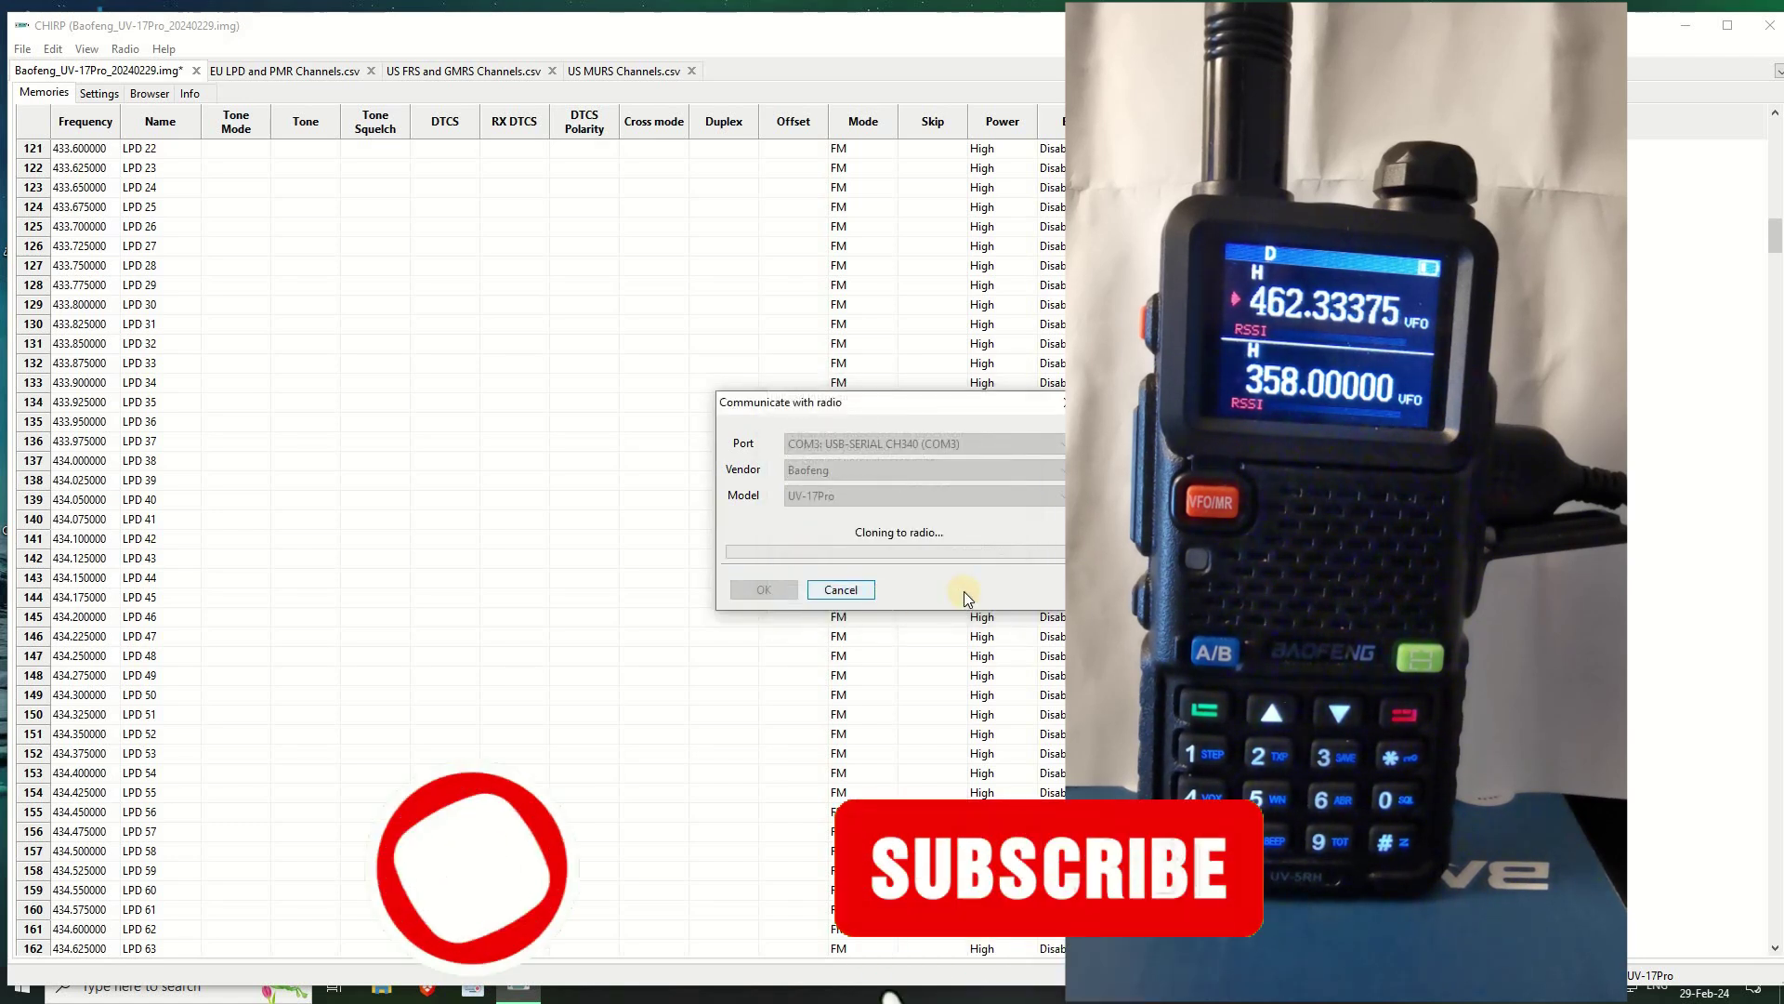